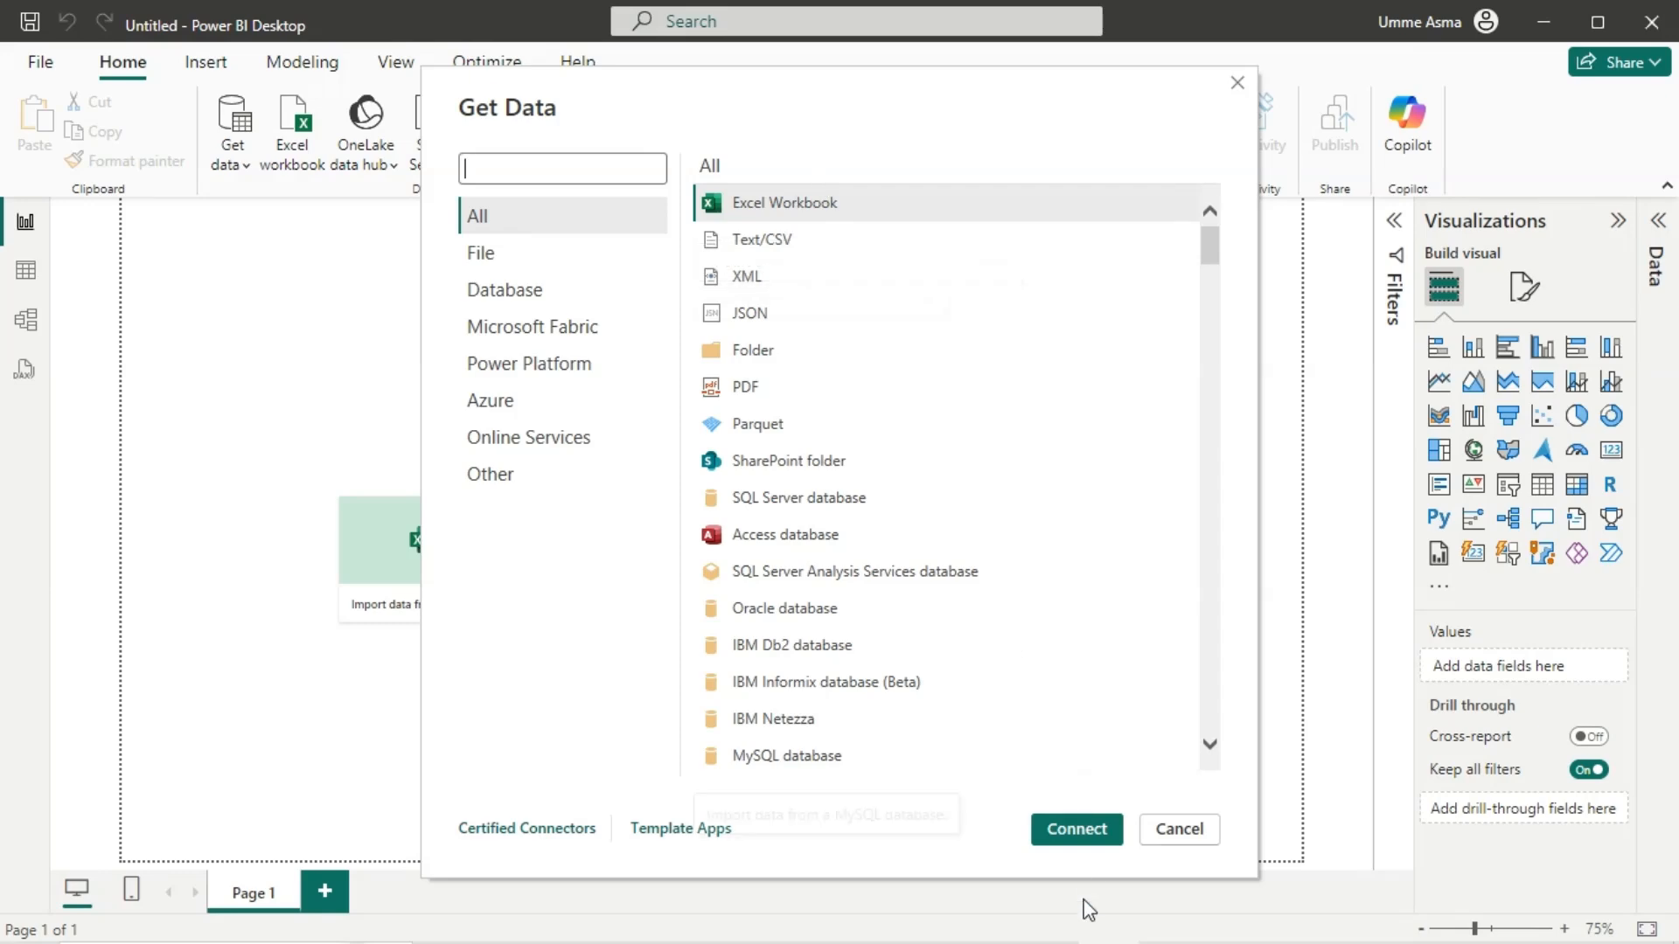
# Load the Orders table from the Excel workbook SuperStoreUS-2015 into the report.
pyautogui.click(741, 202)
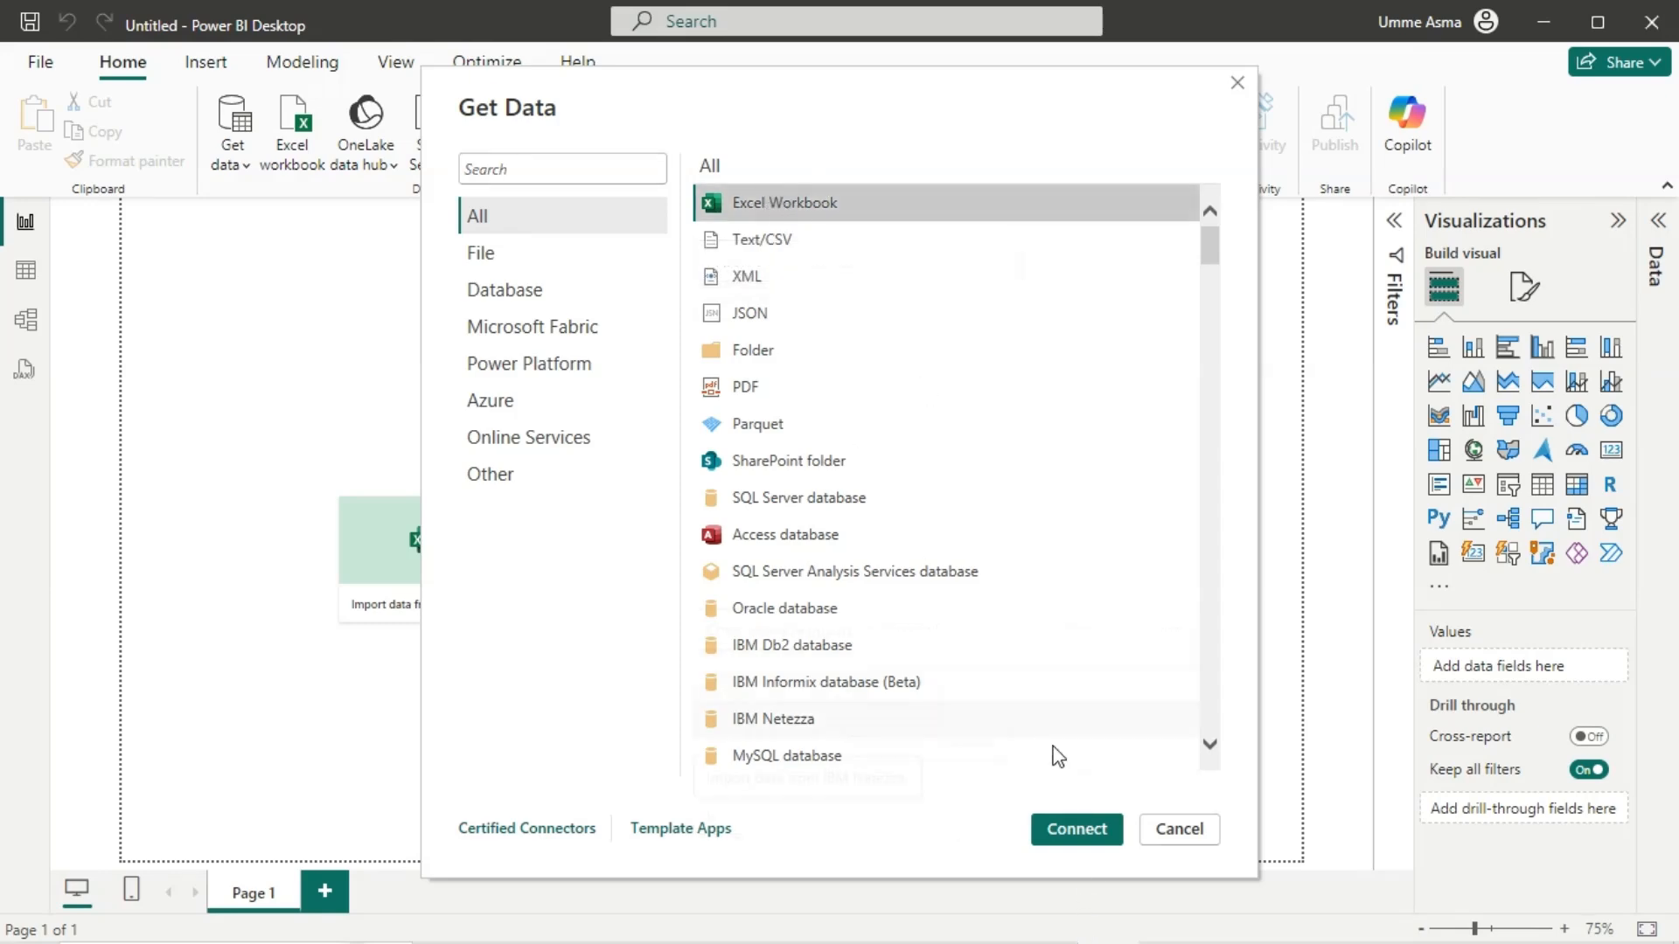
pyautogui.click(1078, 829)
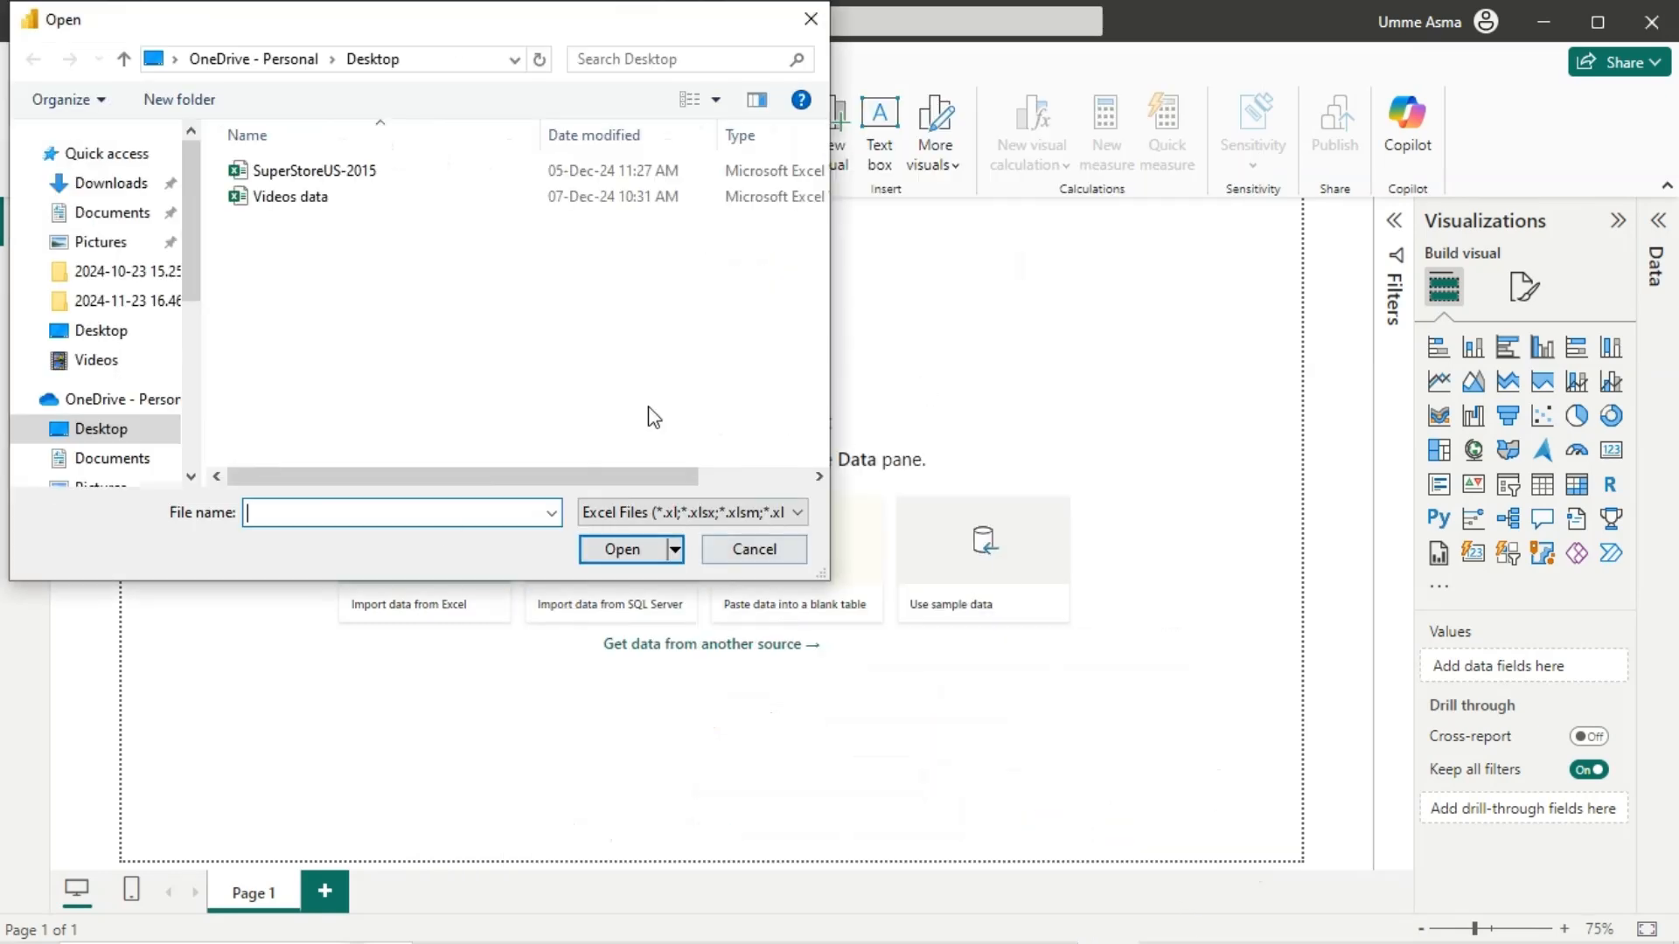
pyautogui.click(302, 169)
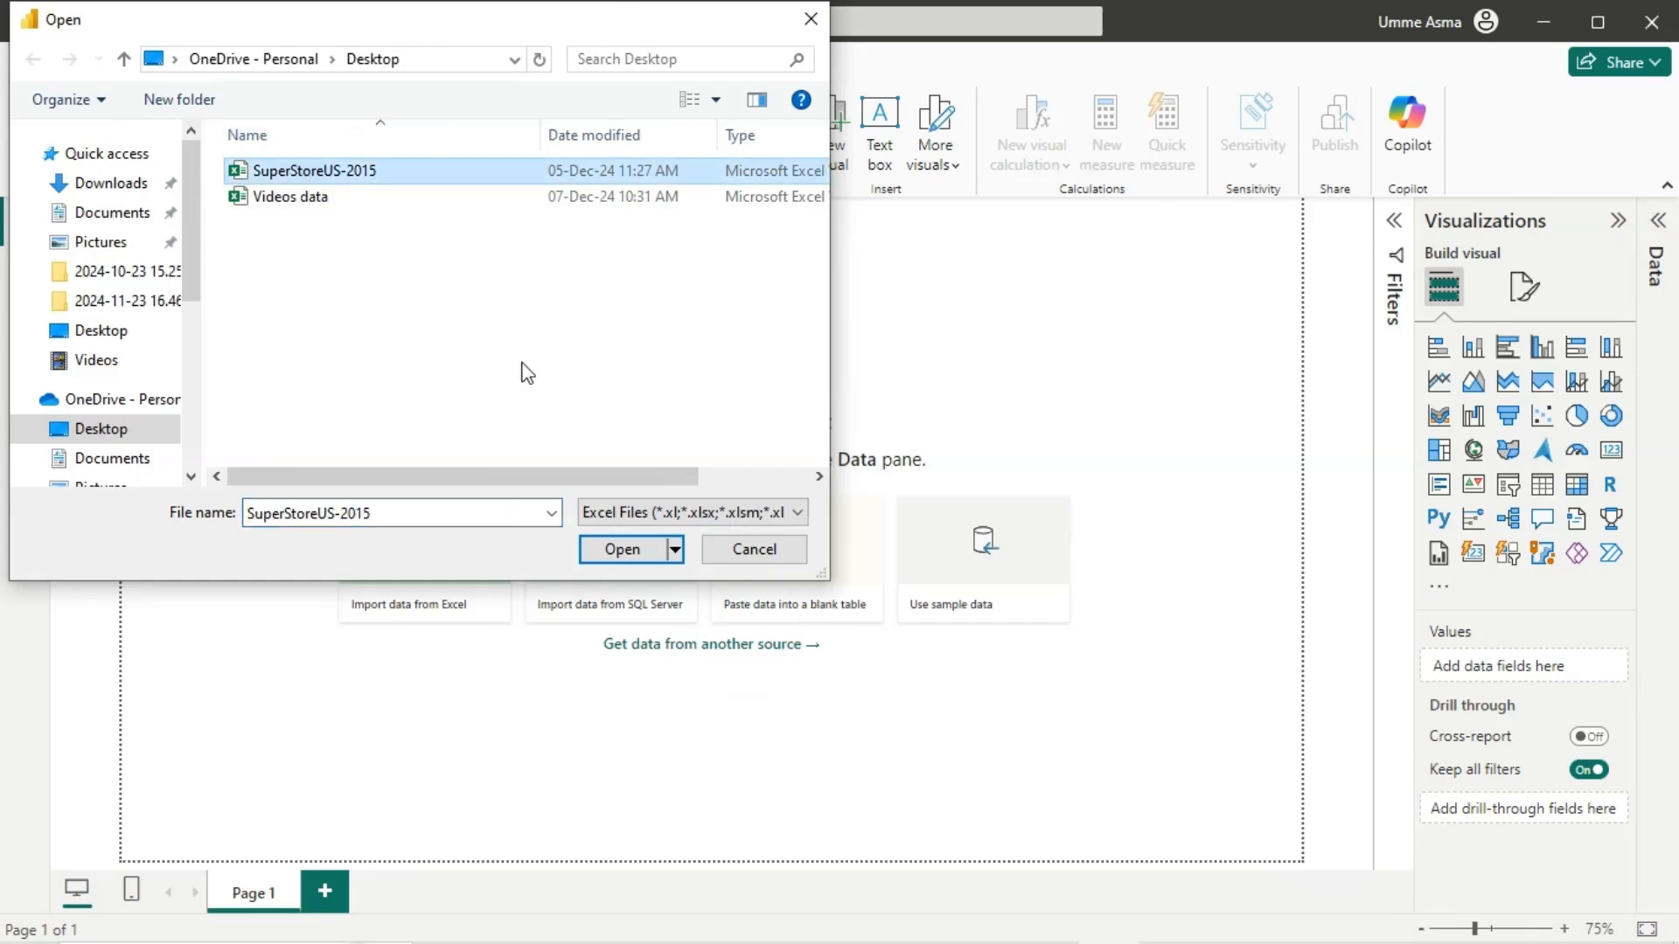
pyautogui.click(642, 551)
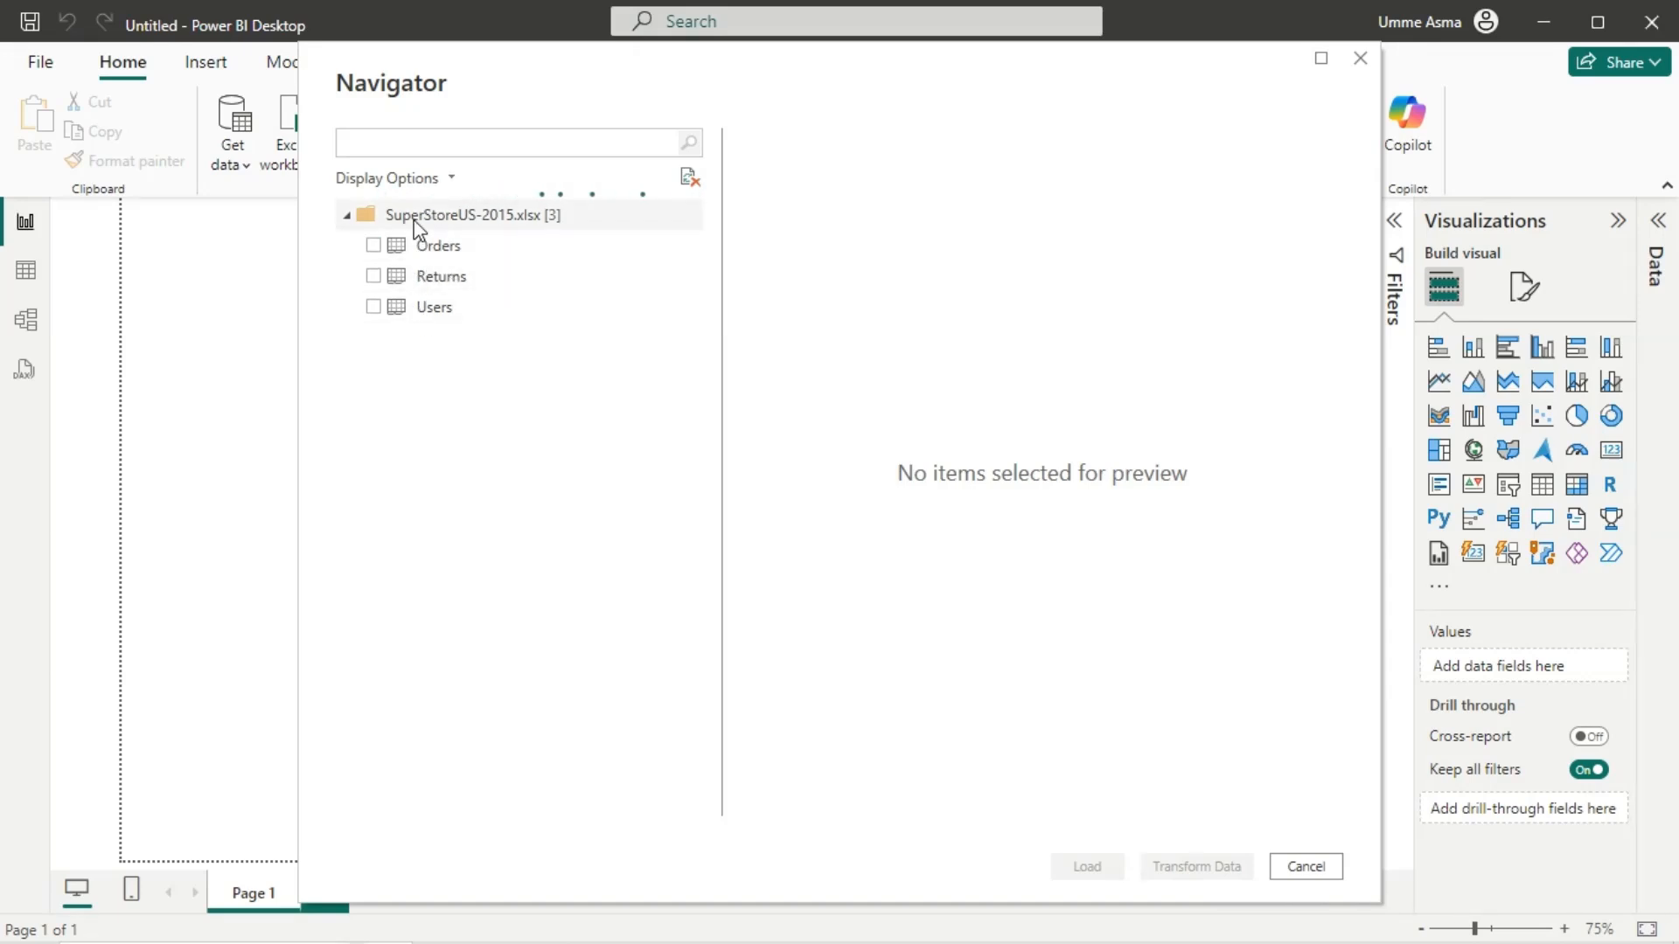
pyautogui.click(373, 245)
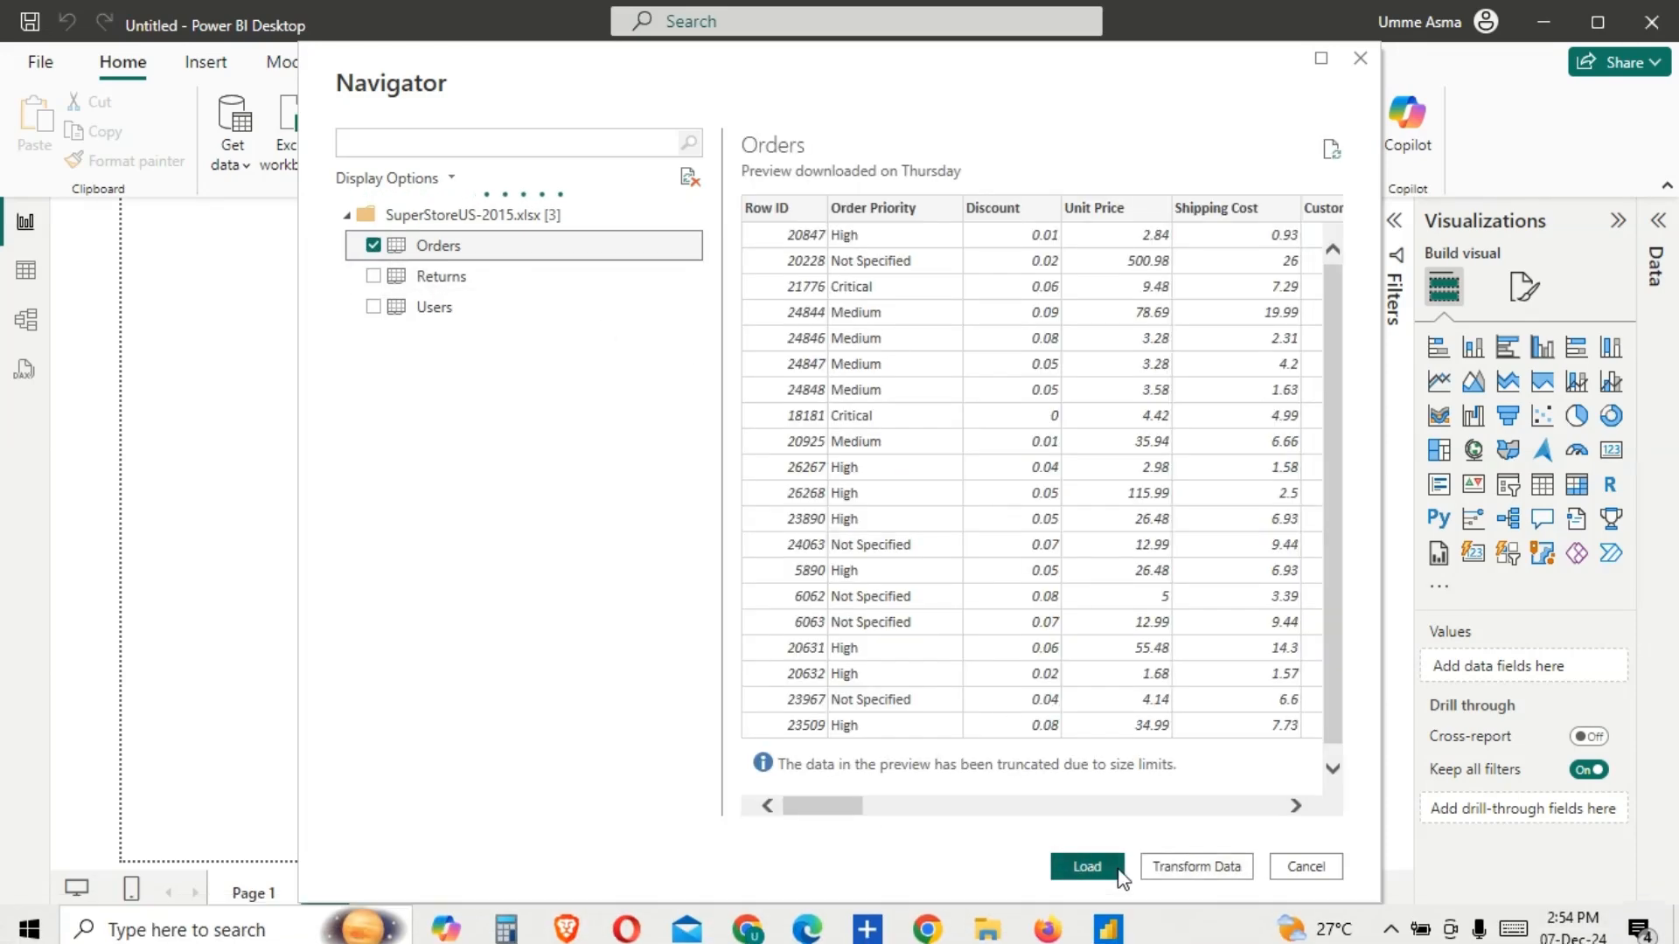
pyautogui.click(1082, 867)
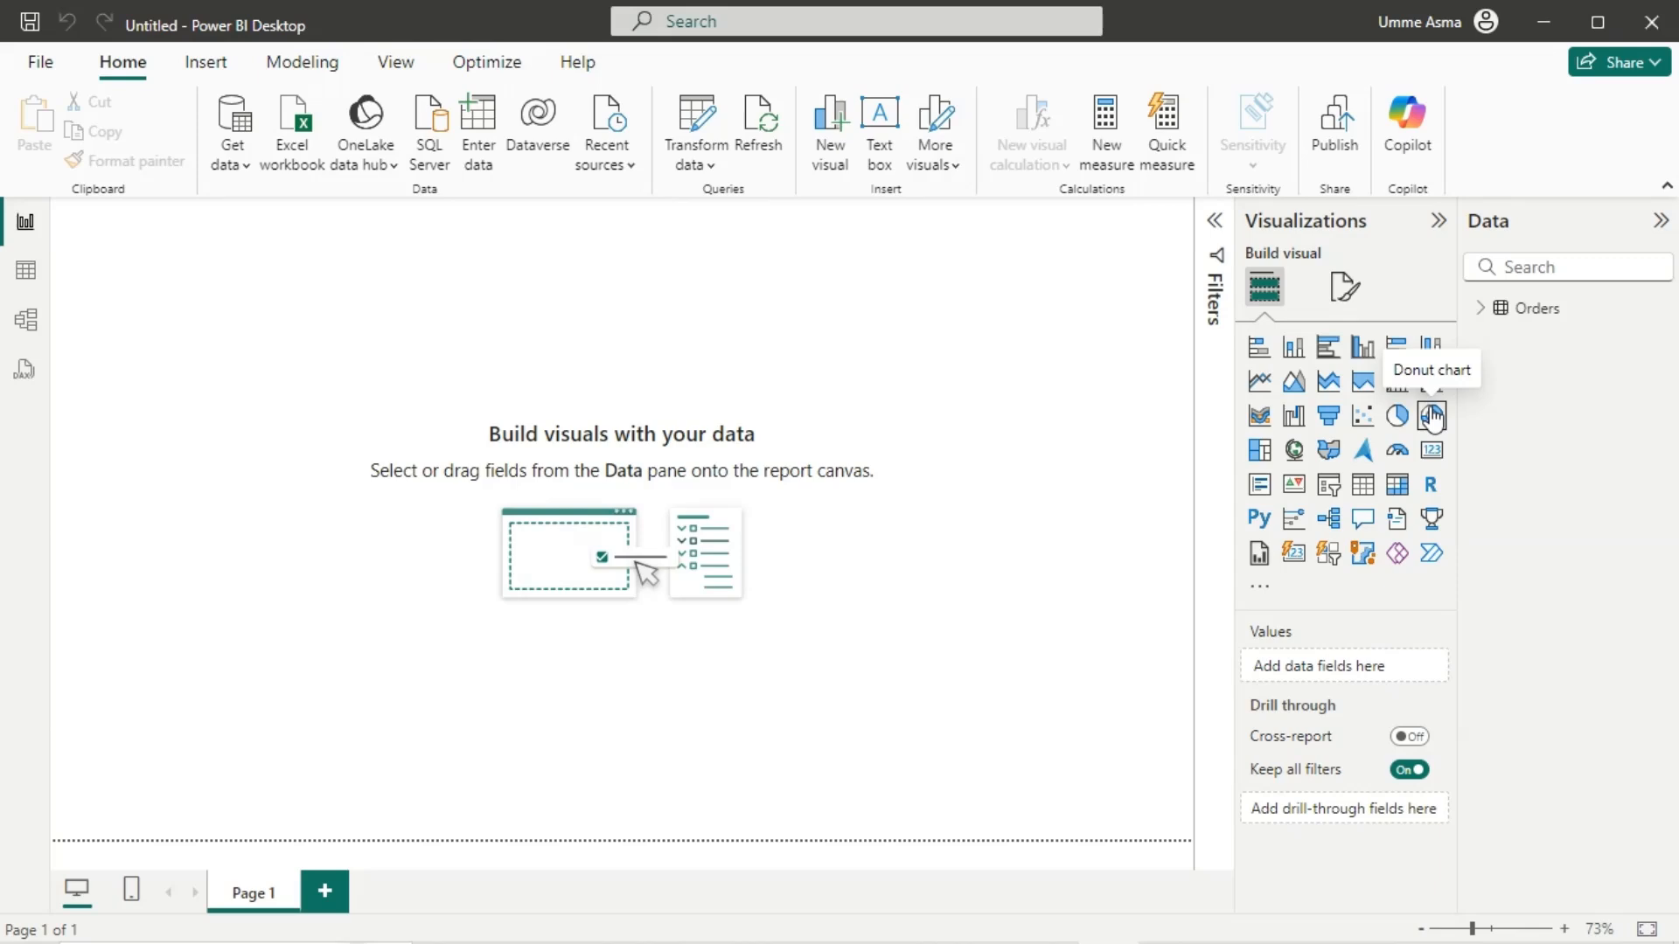
# Expand the Orders table's fields, open the data in Power Query Editor and refresh the outdated preview.
pyautogui.click(1484, 313)
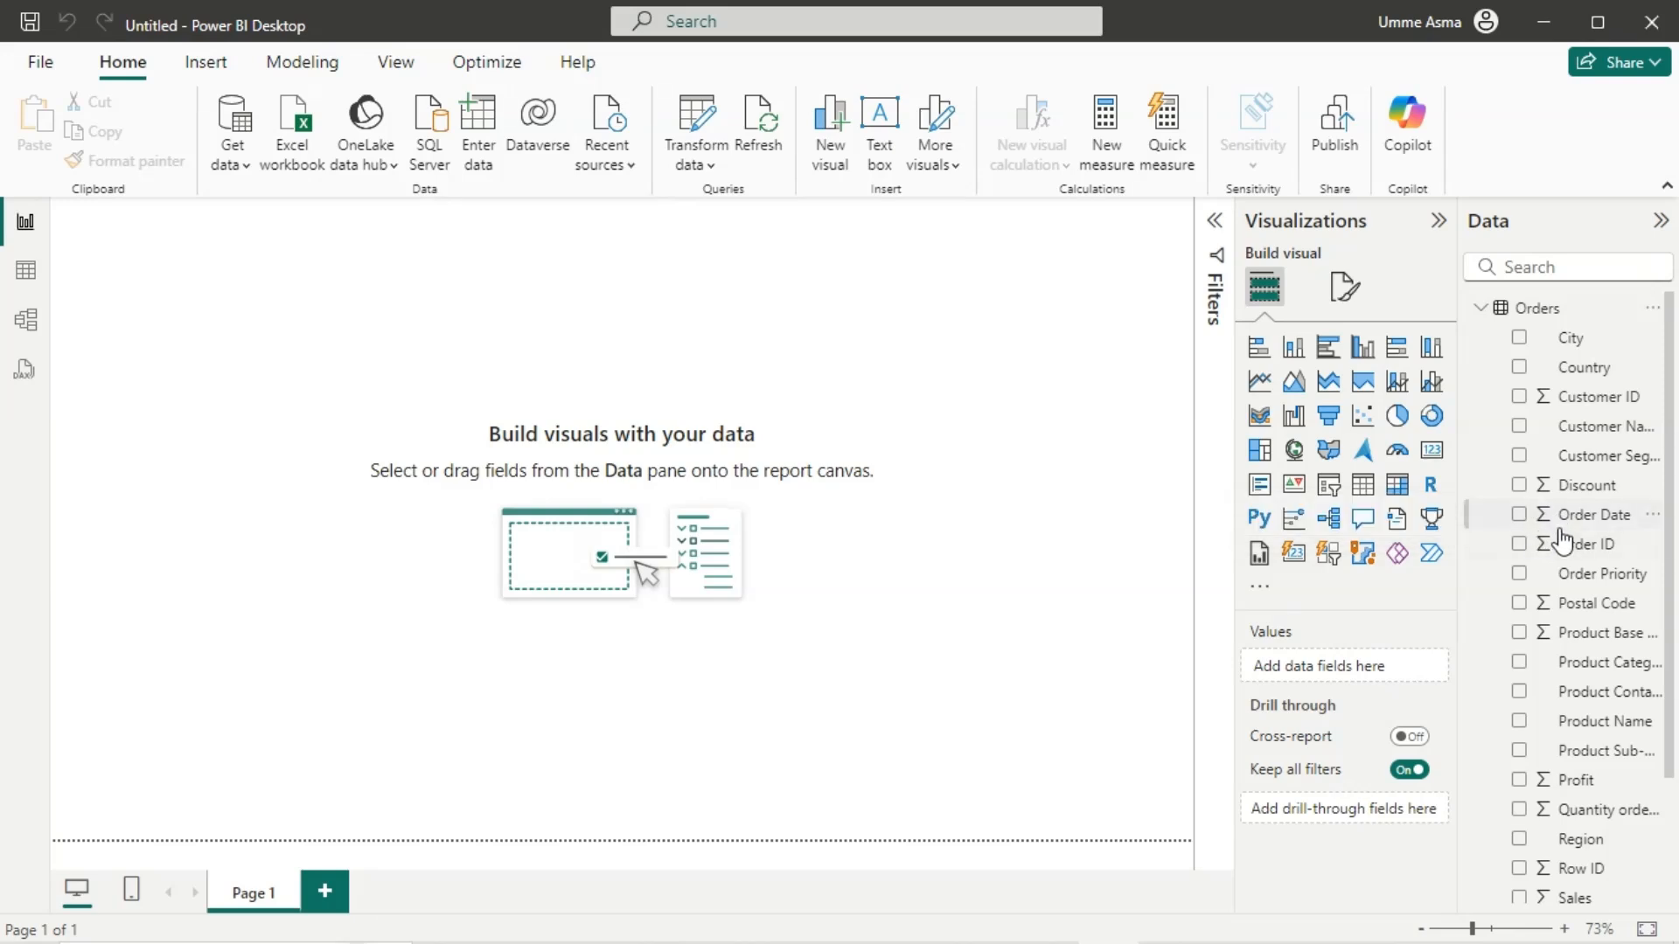
pyautogui.click(704, 153)
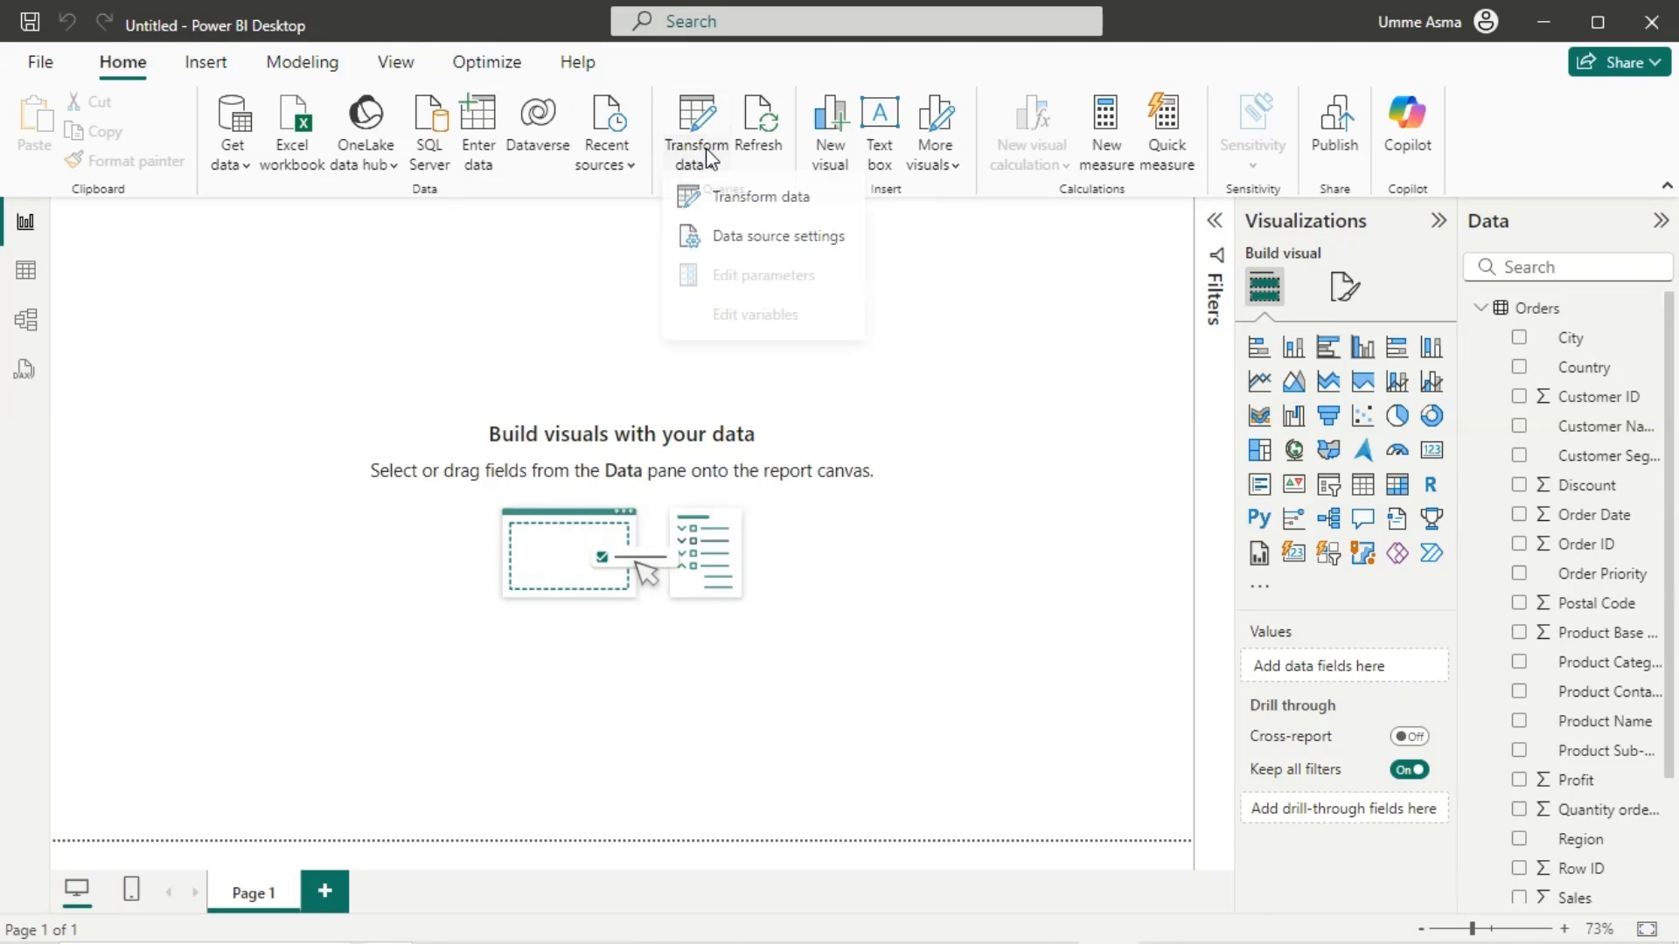
pyautogui.click(752, 204)
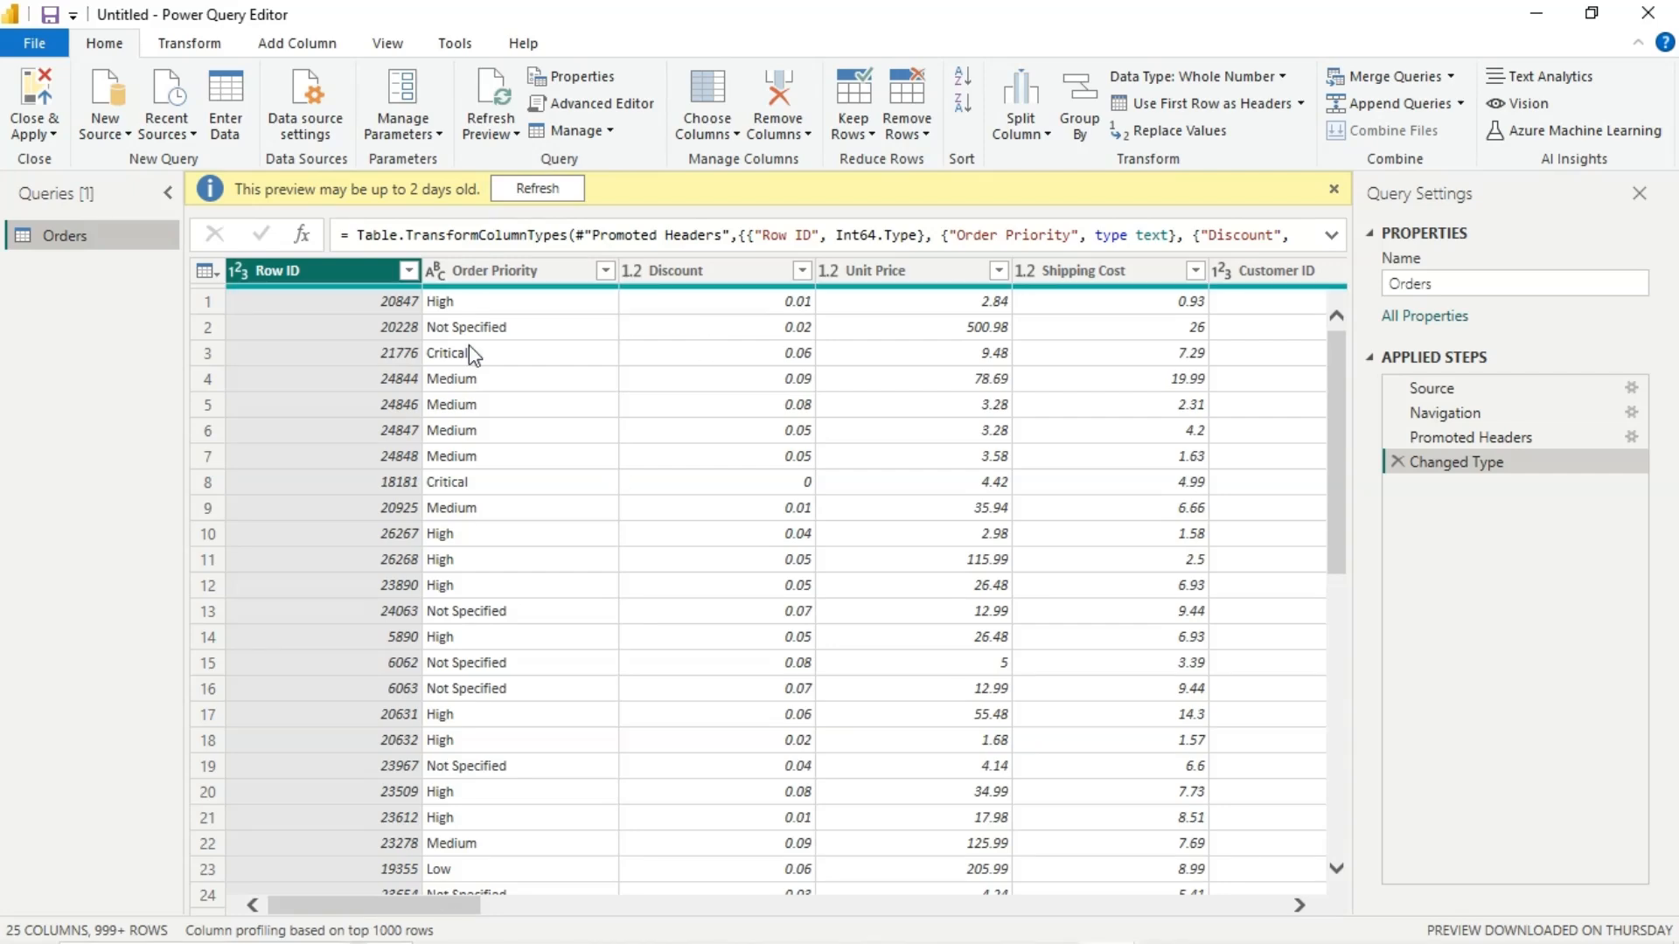
pyautogui.click(516, 190)
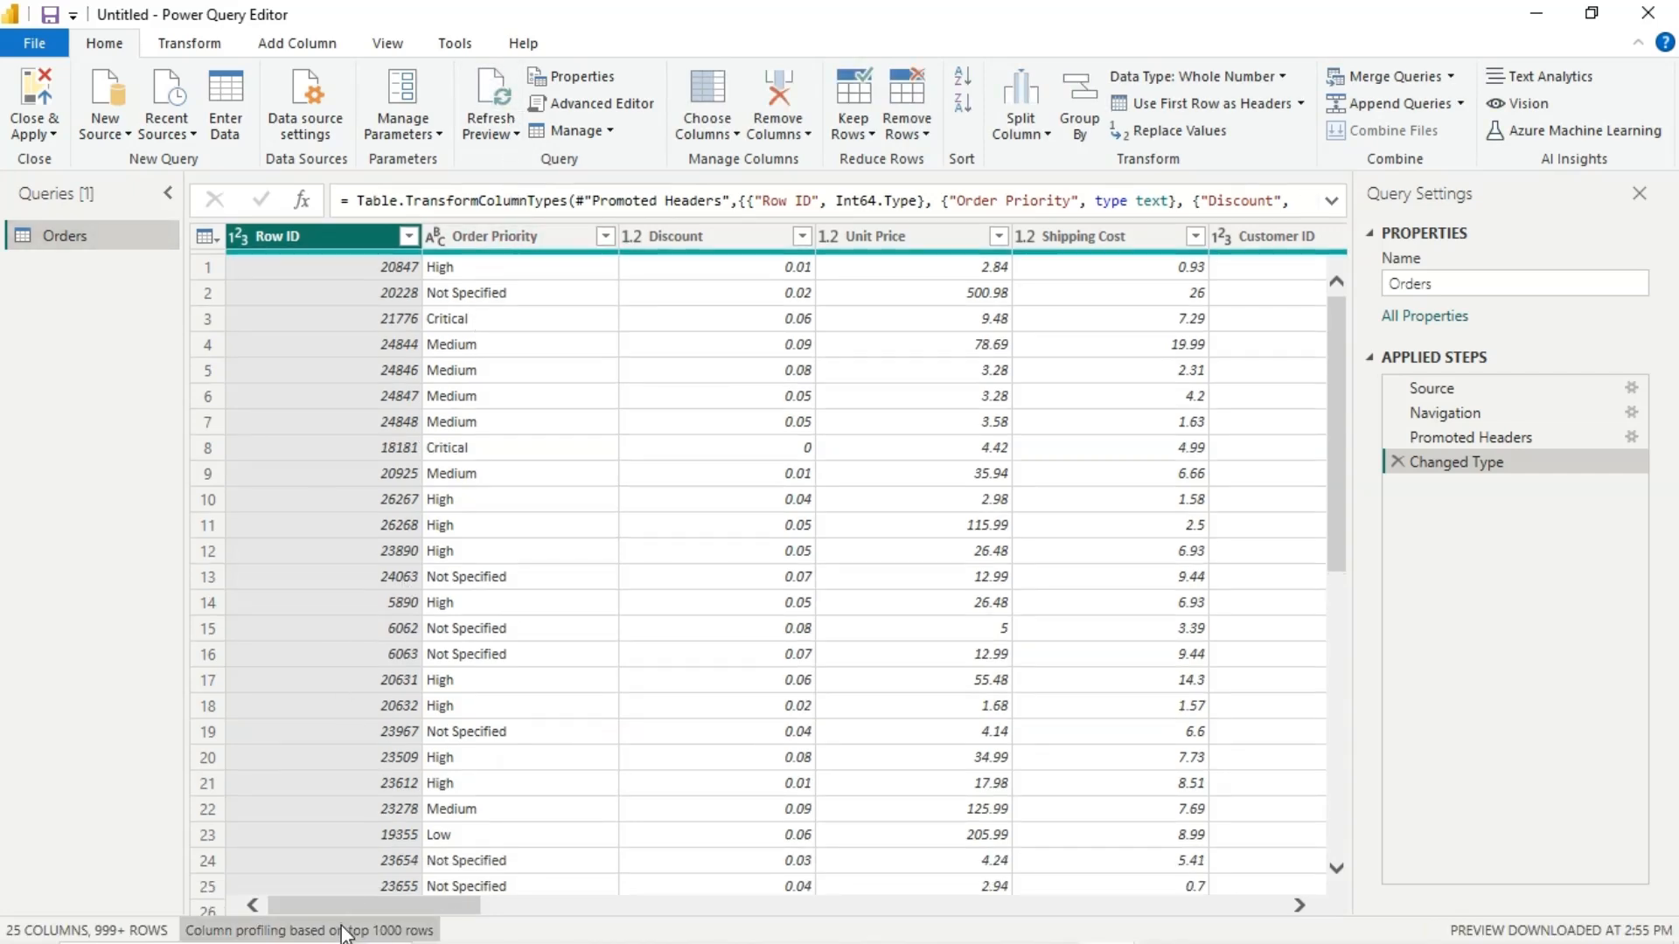
# Change the Order Date column's data type to Date/Time, replacing the current type conversion.
pyautogui.moveTo(407, 899); pyautogui.dragTo(1081, 915)
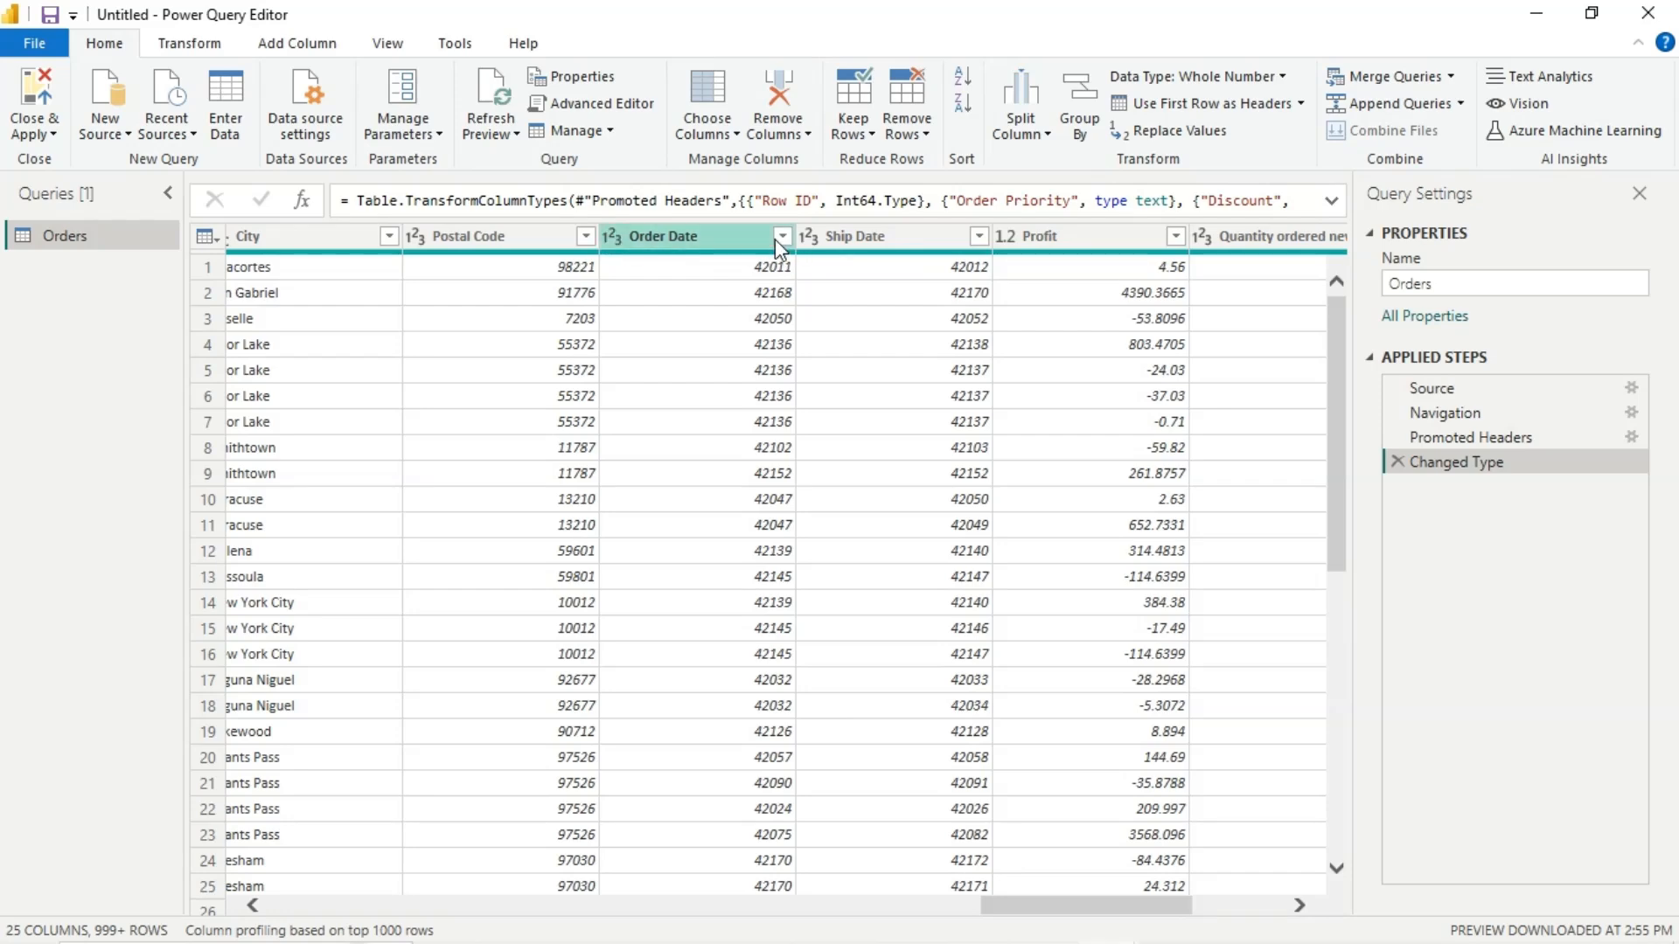
pyautogui.click(613, 232)
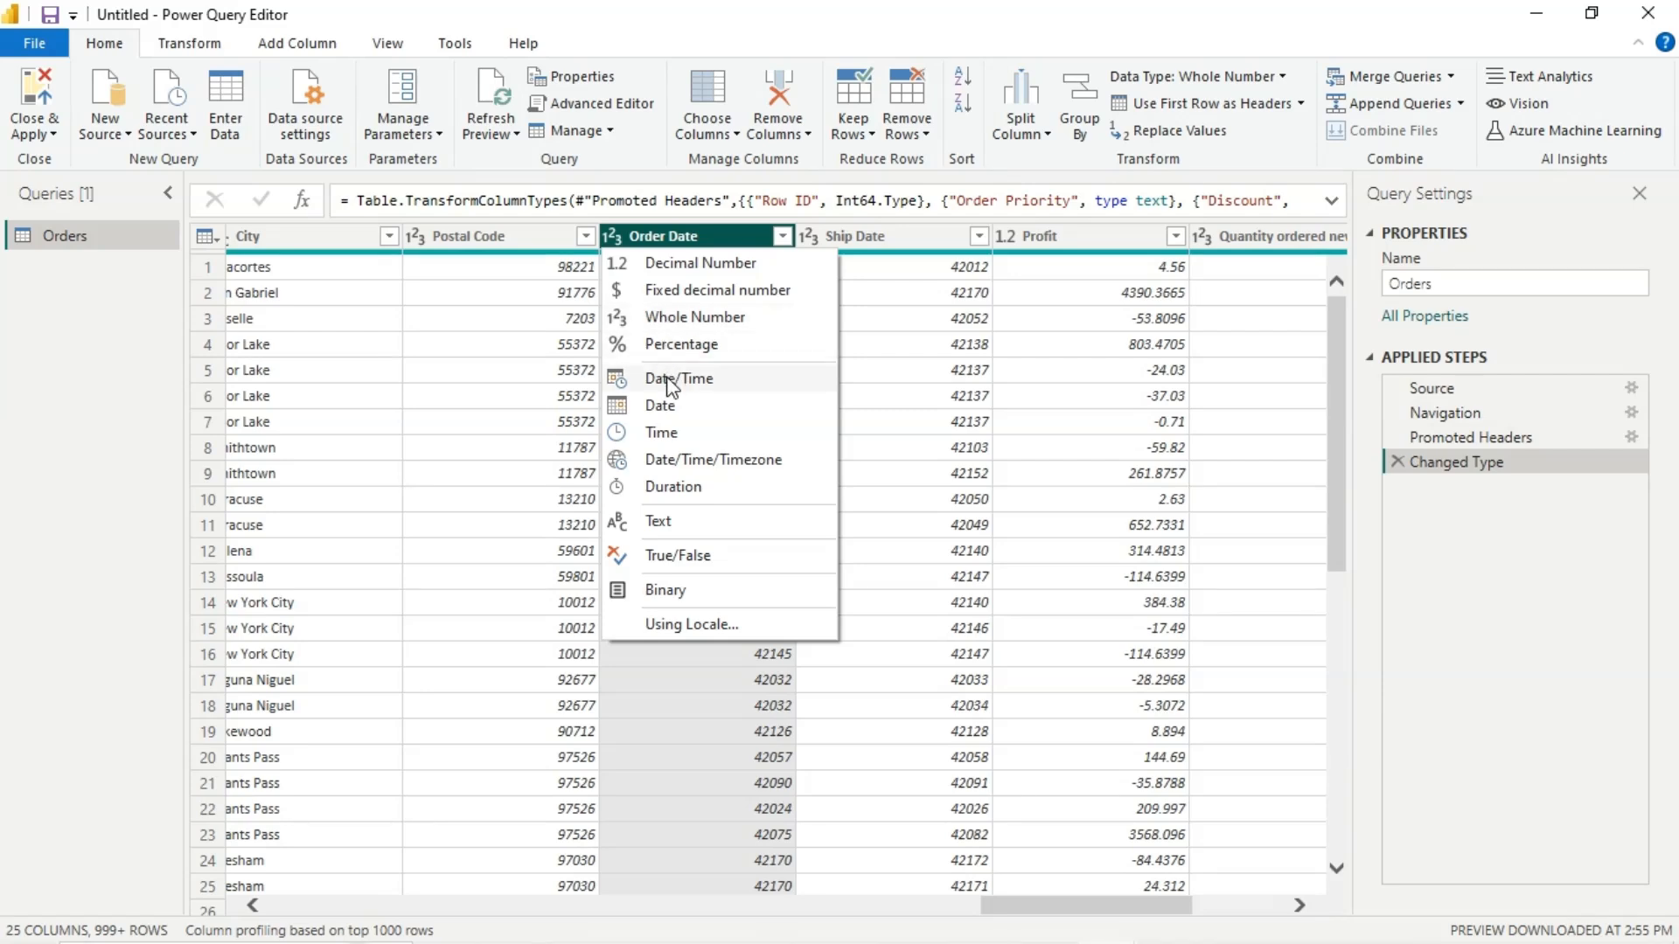
pyautogui.click(670, 381)
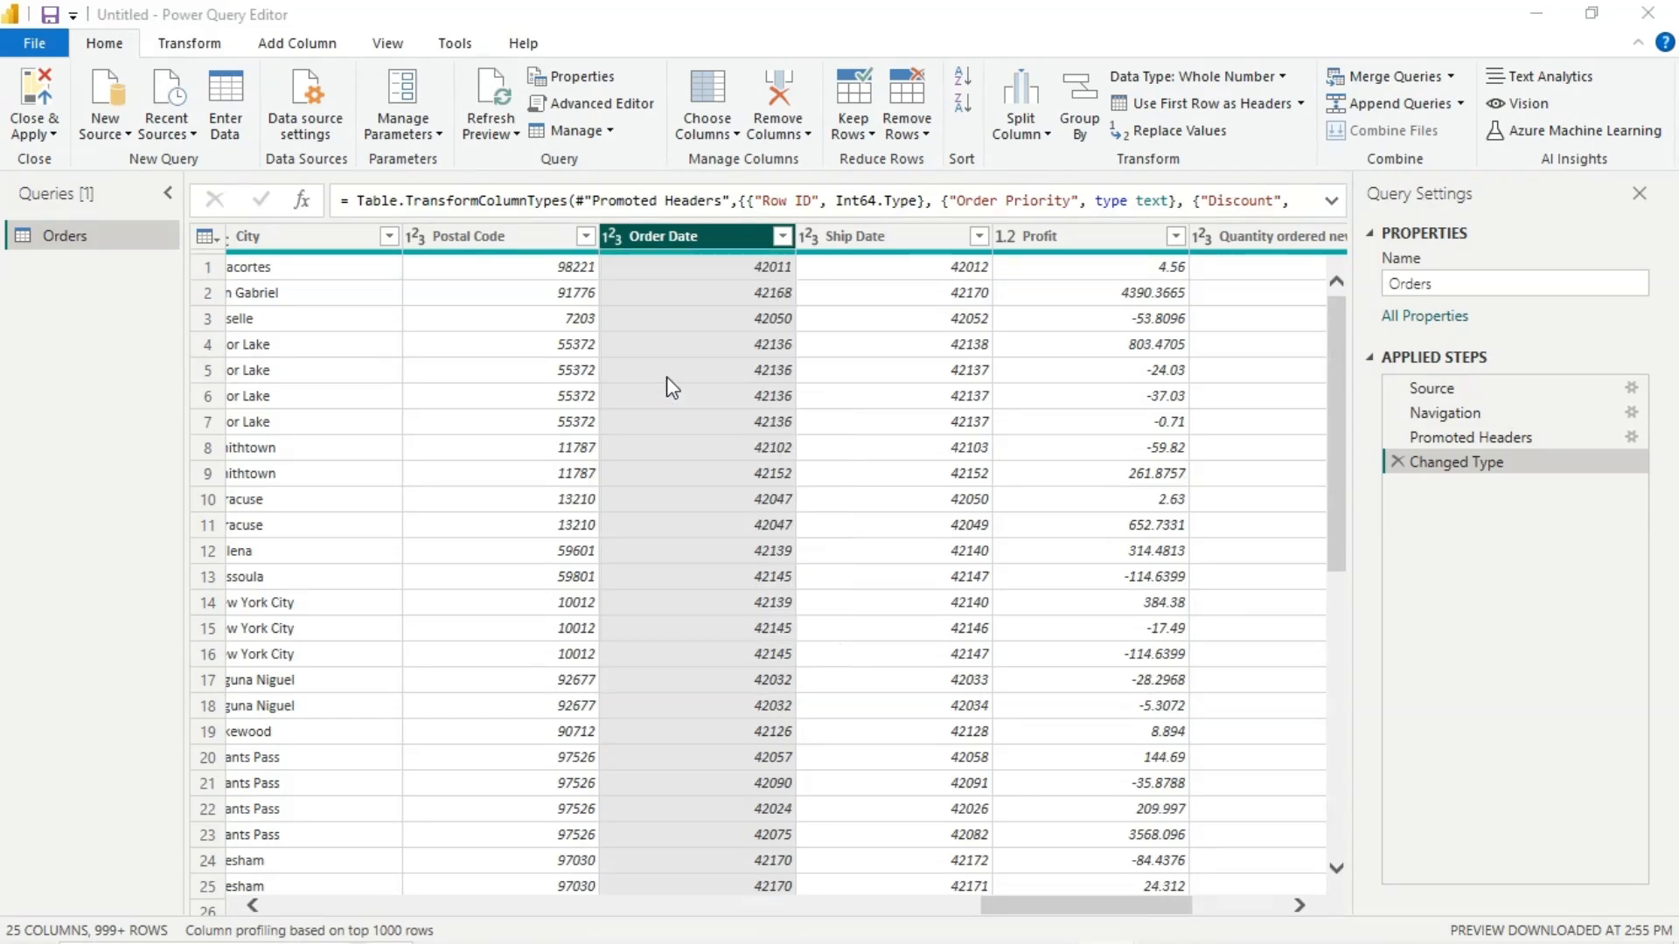
pyautogui.click(870, 533)
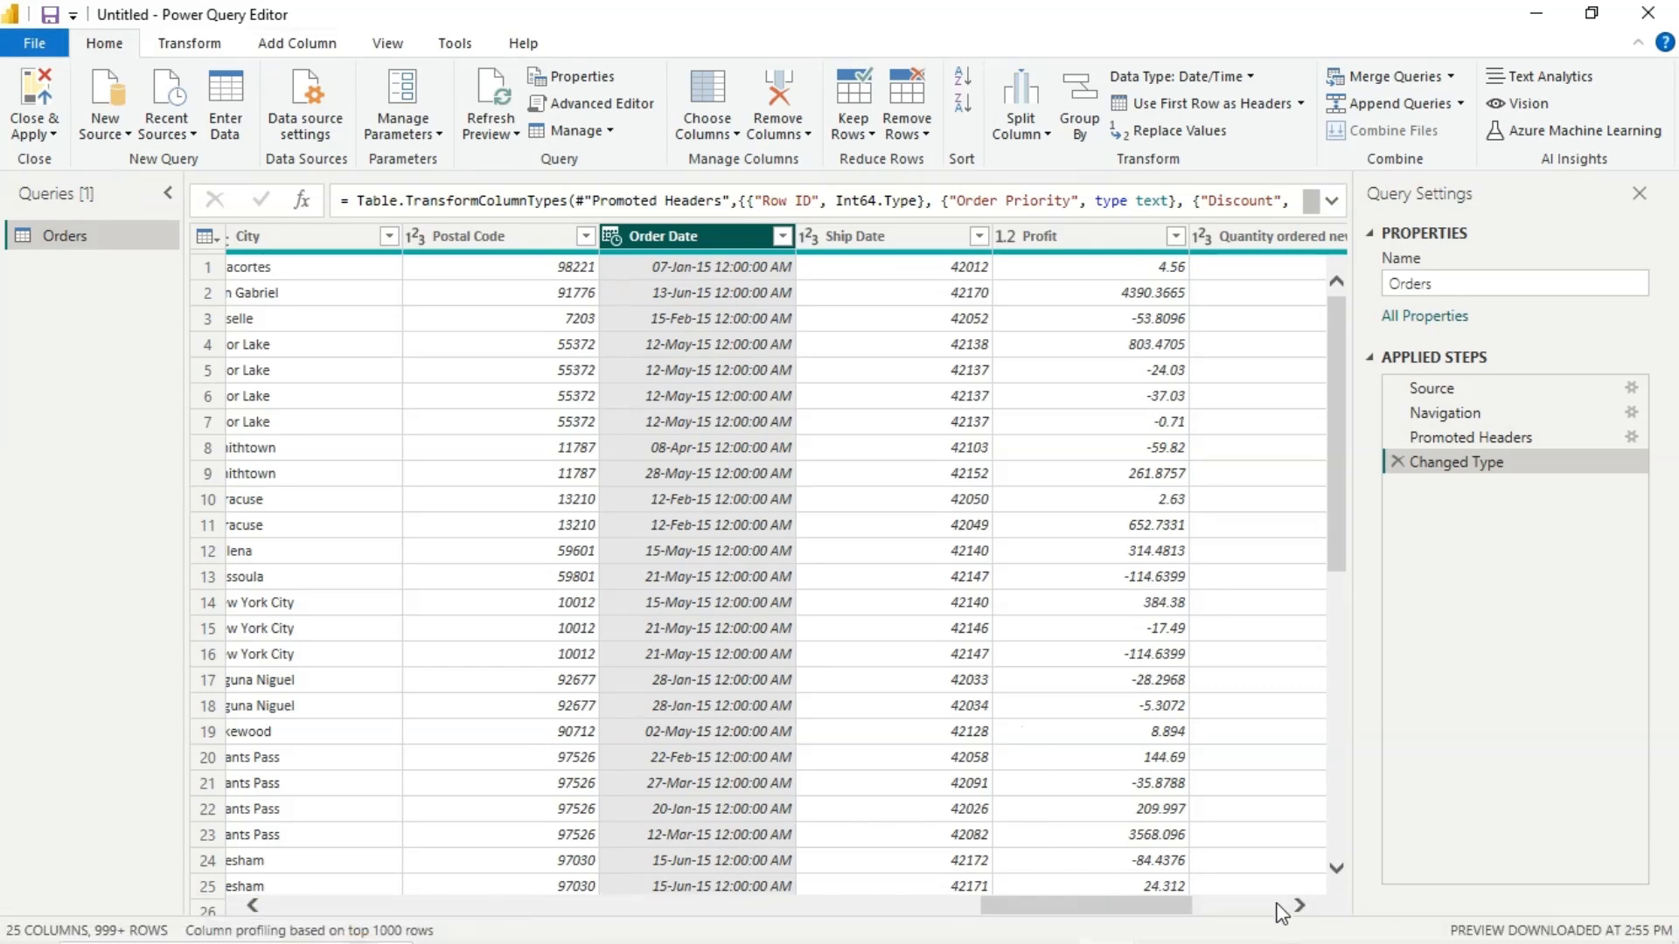
# Change the Shipping Cost column's data type to Whole Number, replacing the current type conversion.
pyautogui.moveTo(1156, 905); pyautogui.dragTo(562, 905)
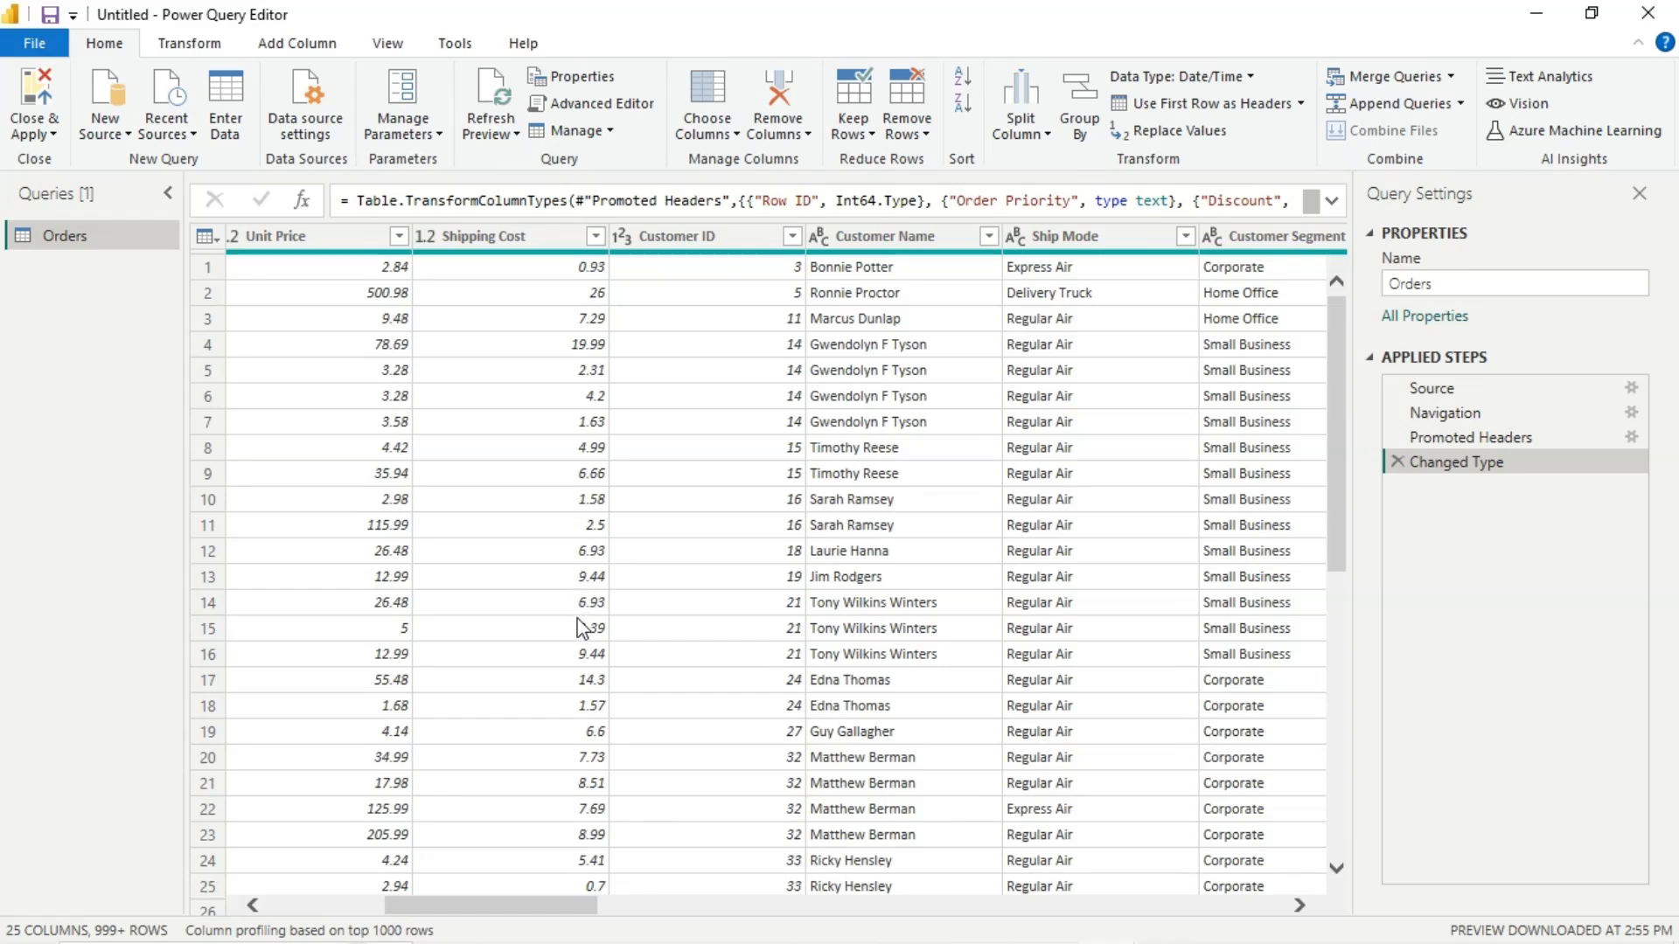
pyautogui.click(426, 236)
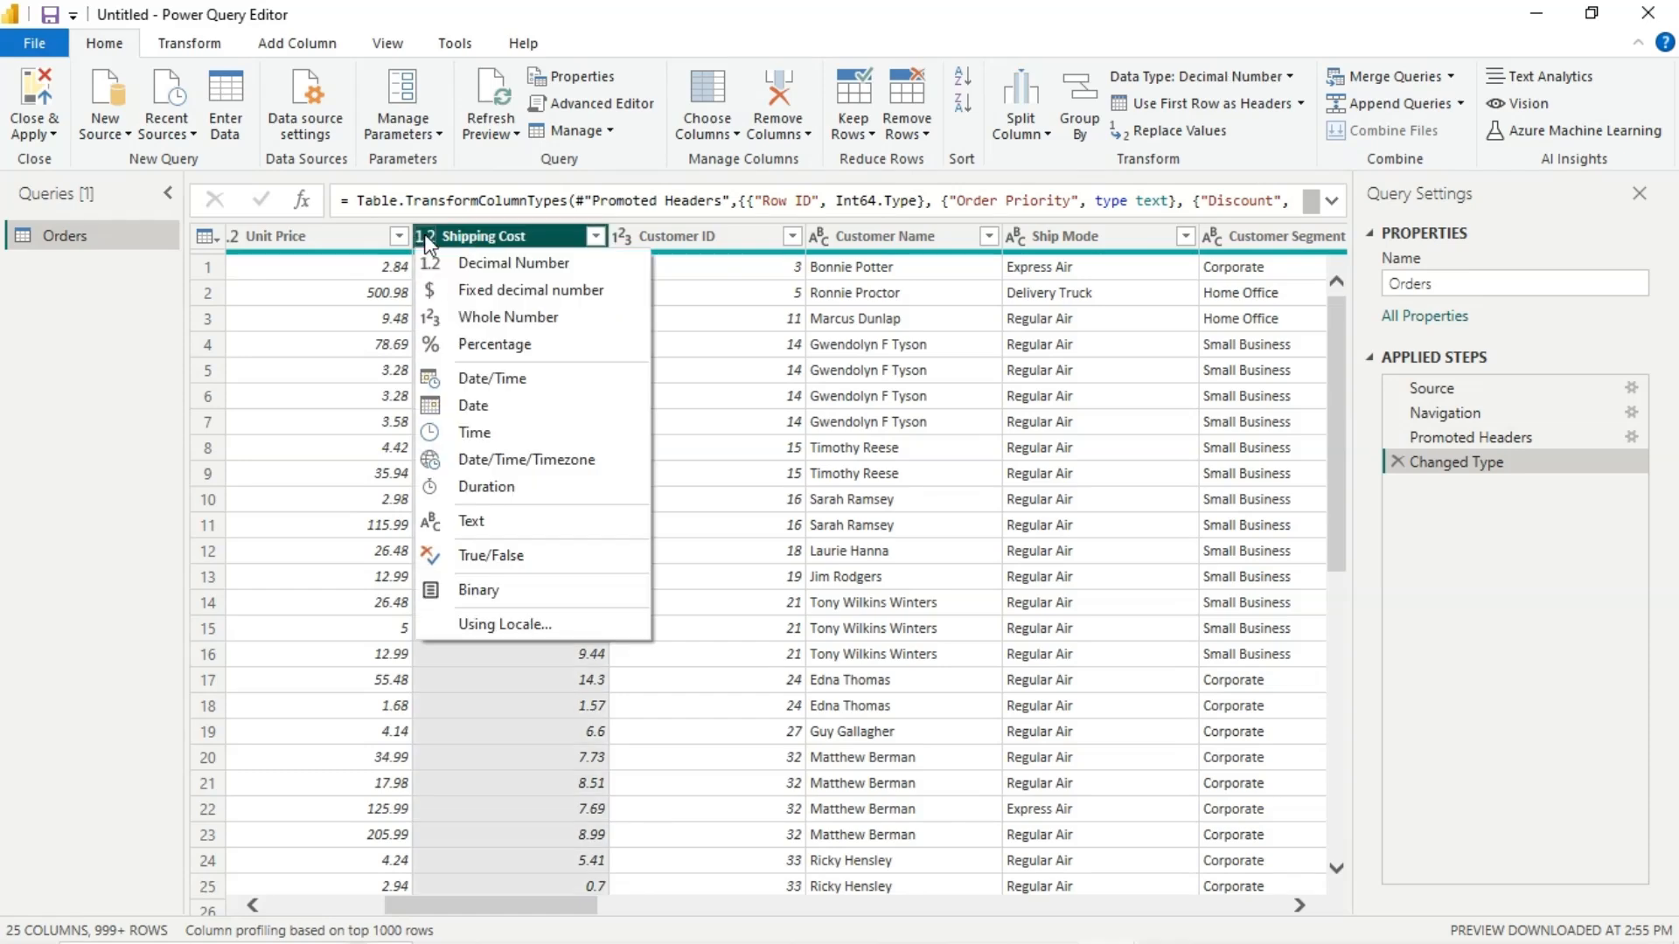
pyautogui.click(505, 319)
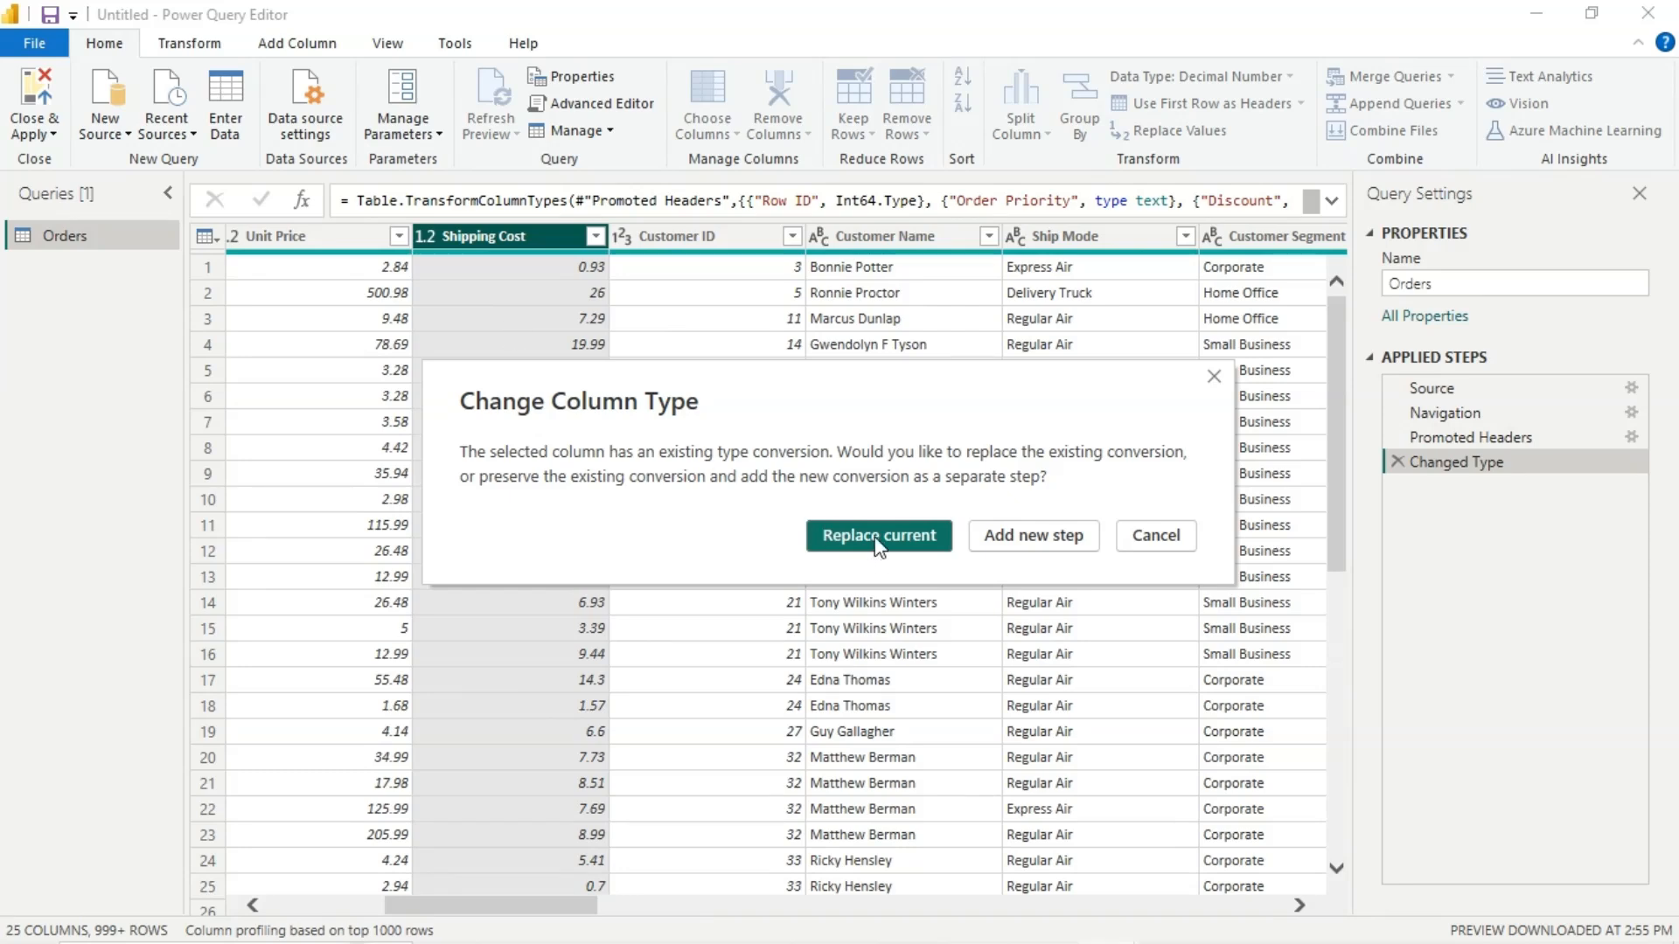
pyautogui.click(879, 537)
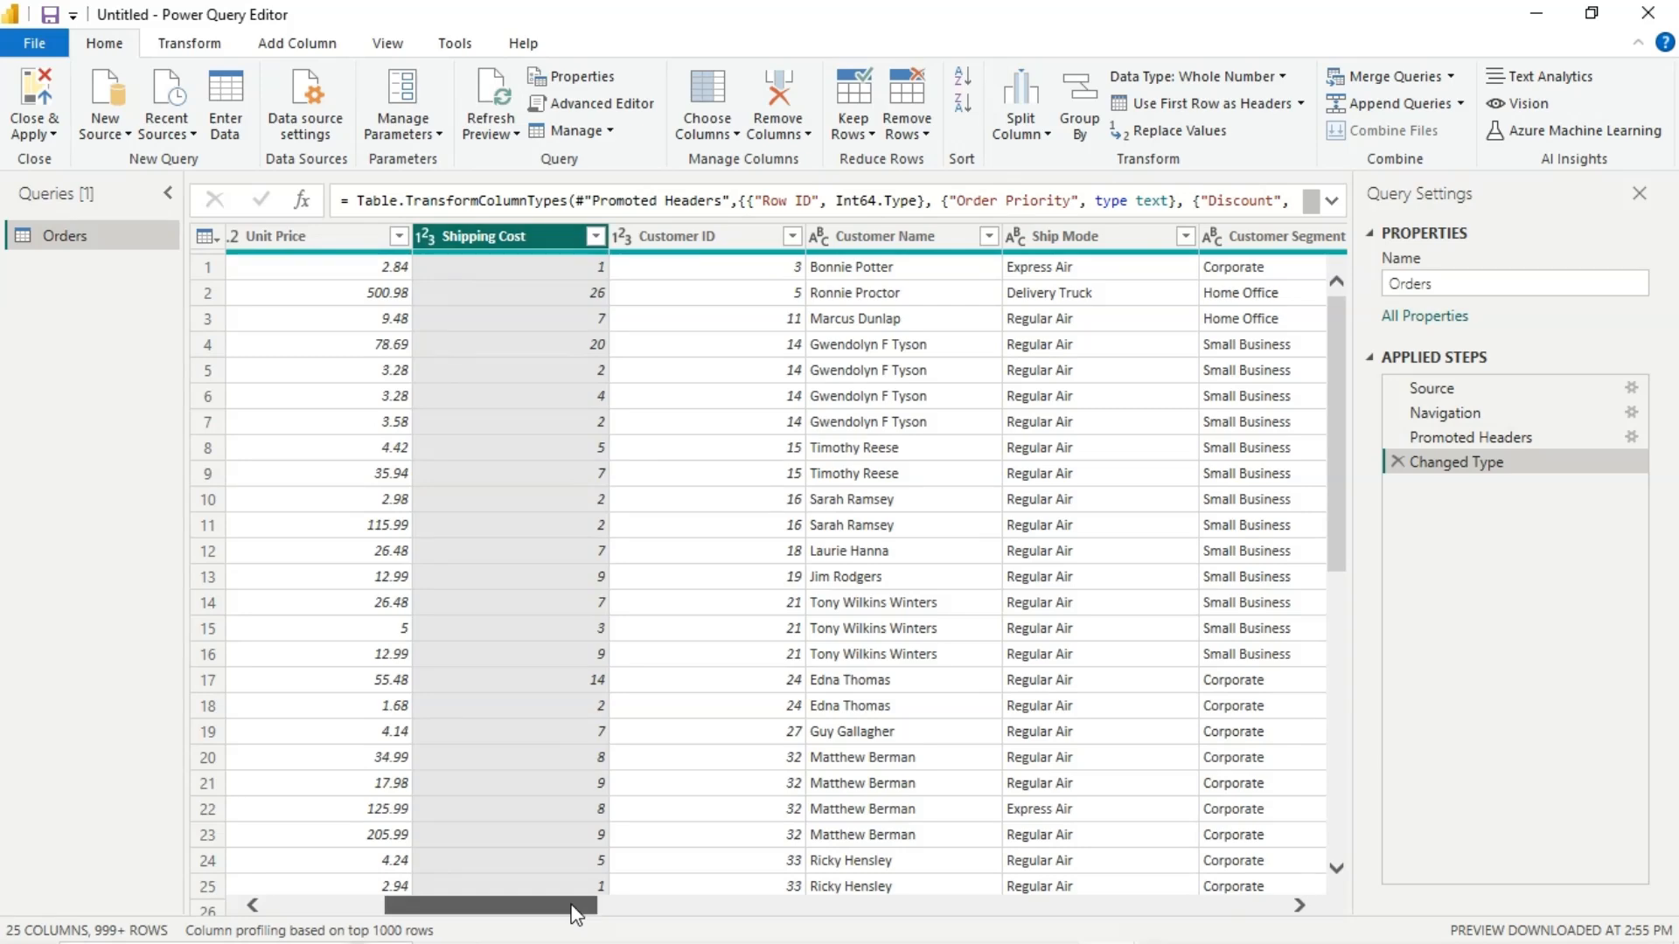
# Change the Unit Price column's data type to Whole Number.
pyautogui.moveTo(574, 905); pyautogui.dragTo(470, 913)
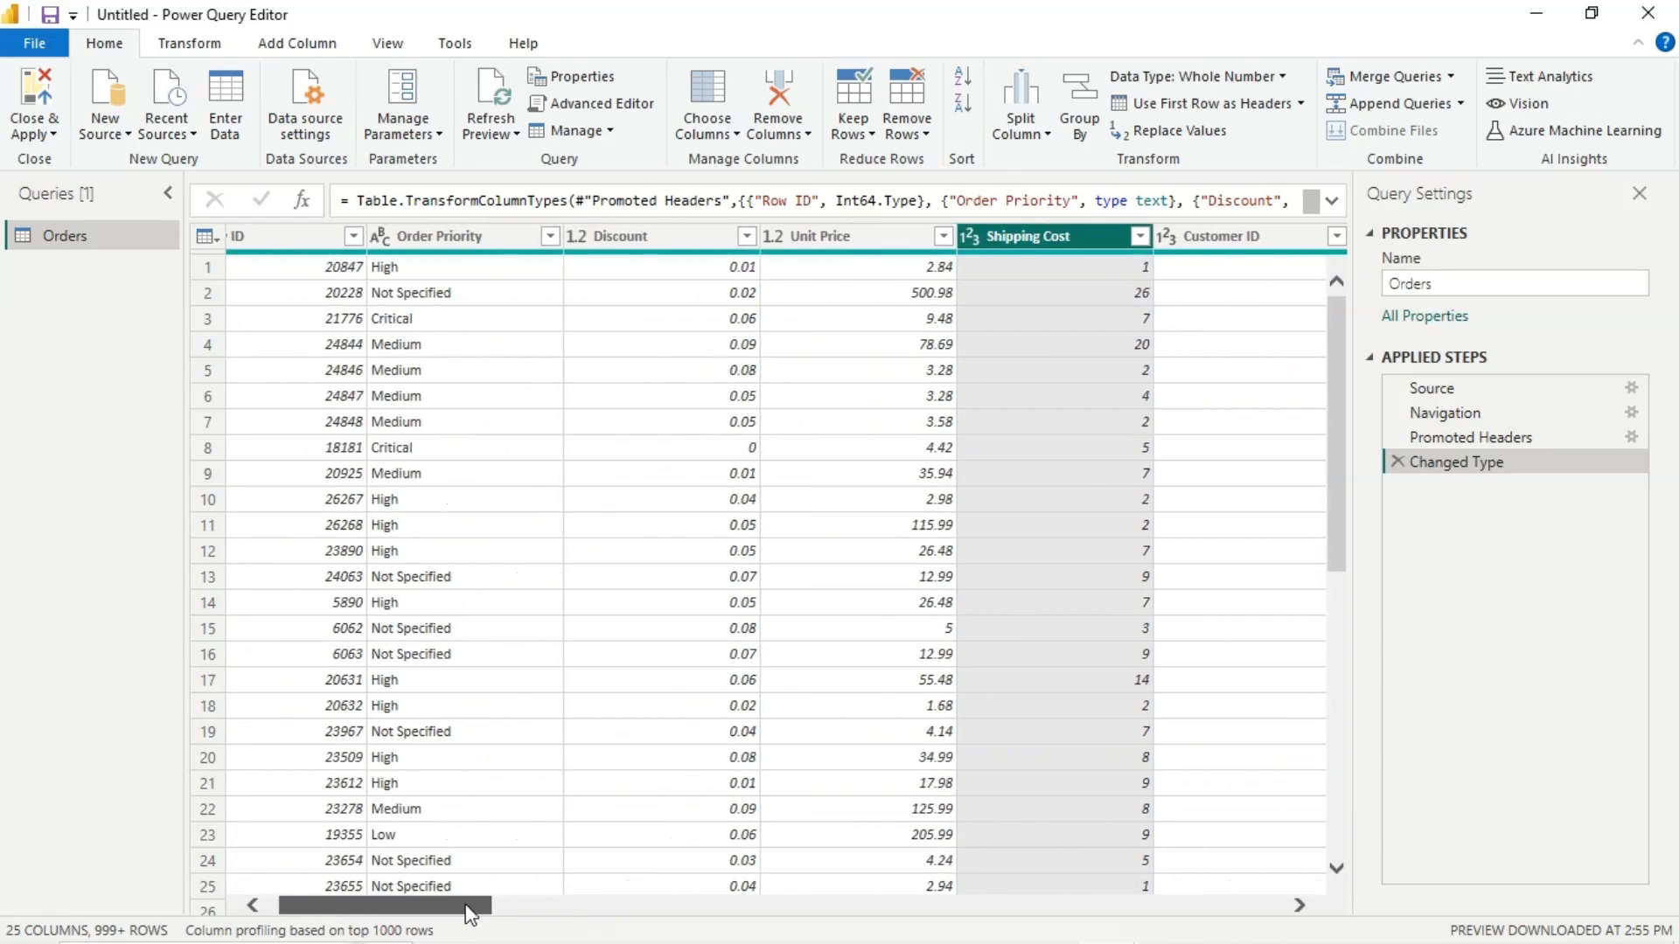
pyautogui.click(773, 237)
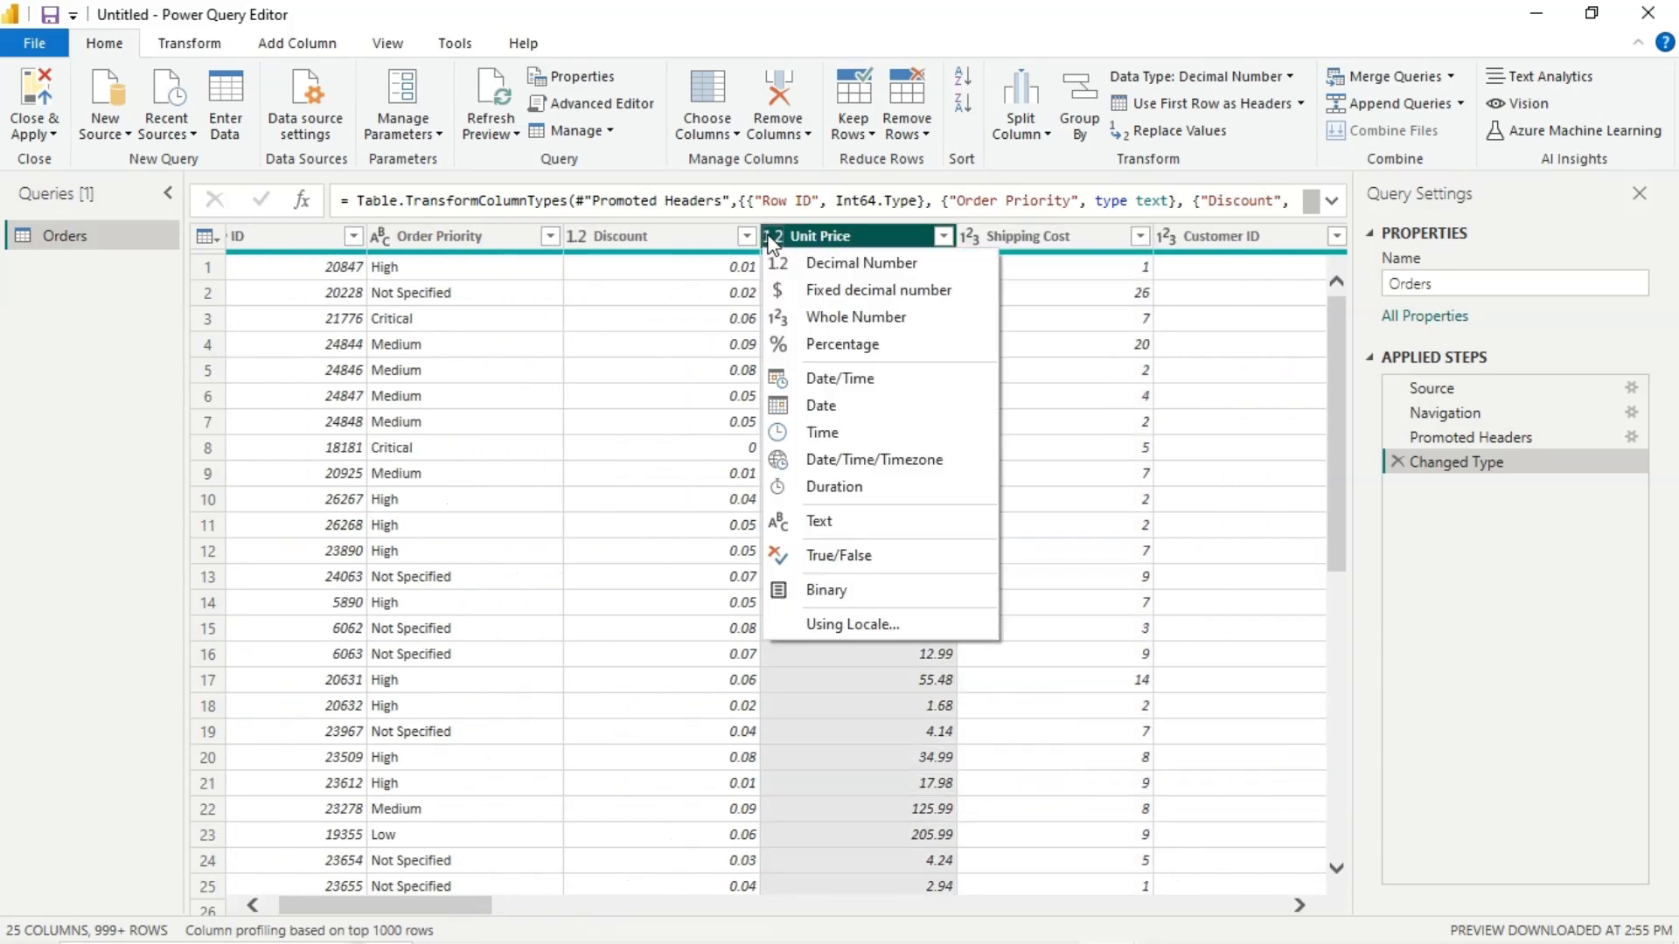
pyautogui.click(822, 319)
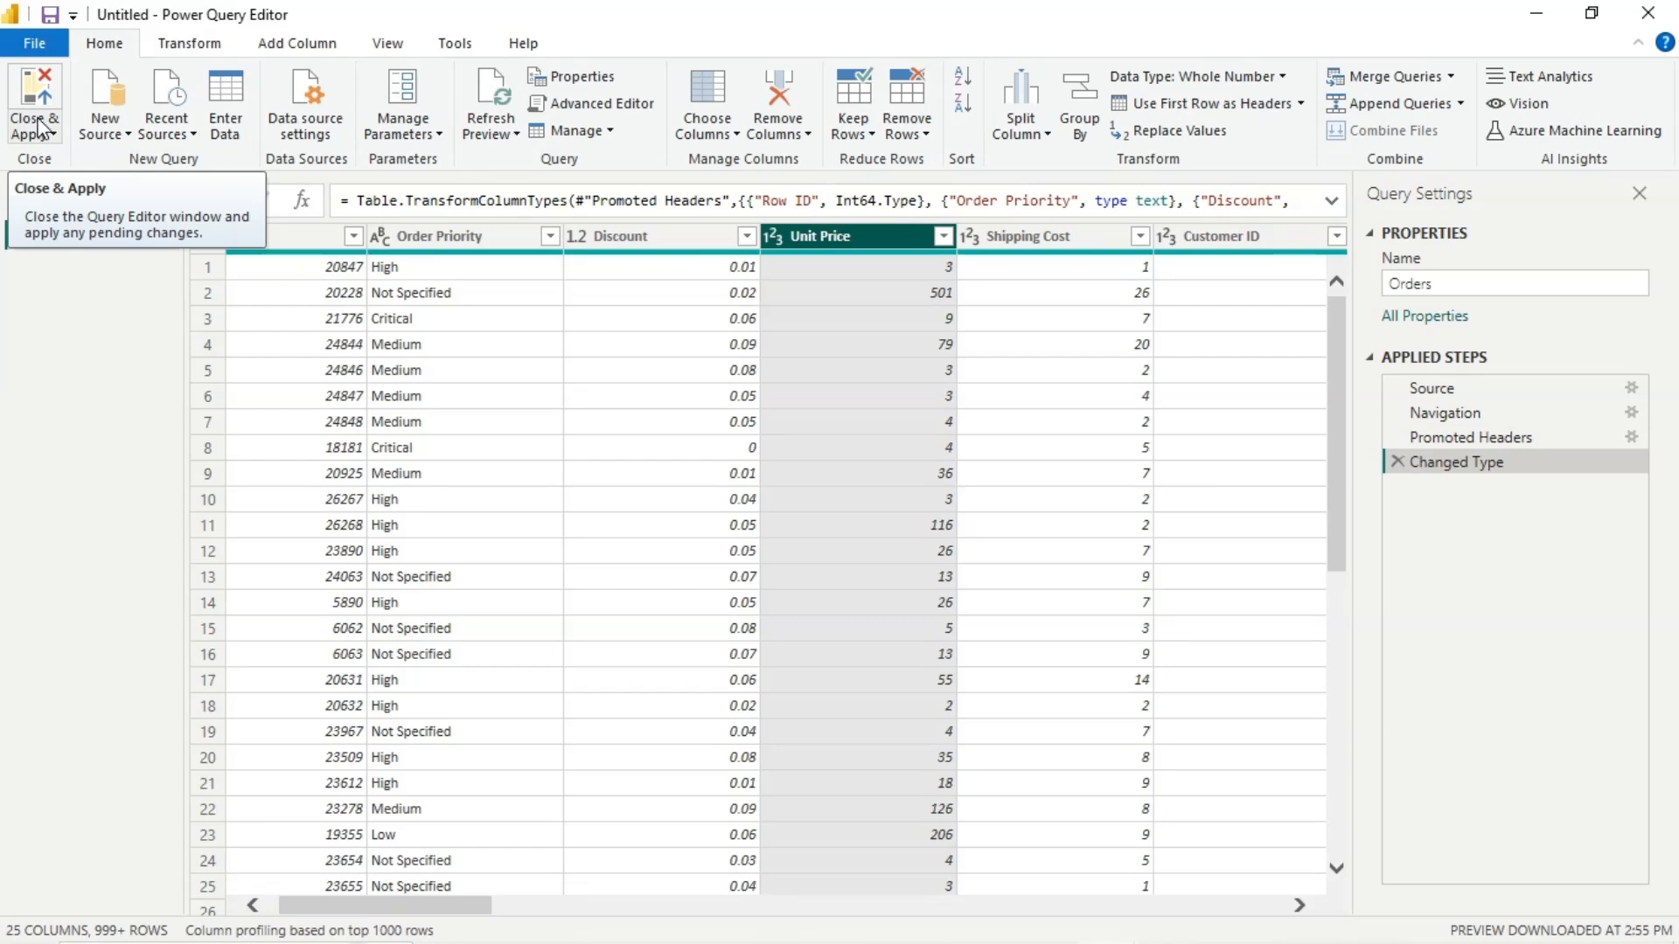
# Close the query editor with the changes applied, and expand the Order Date field down to its date hierarchy levels.
pyautogui.click(39, 129)
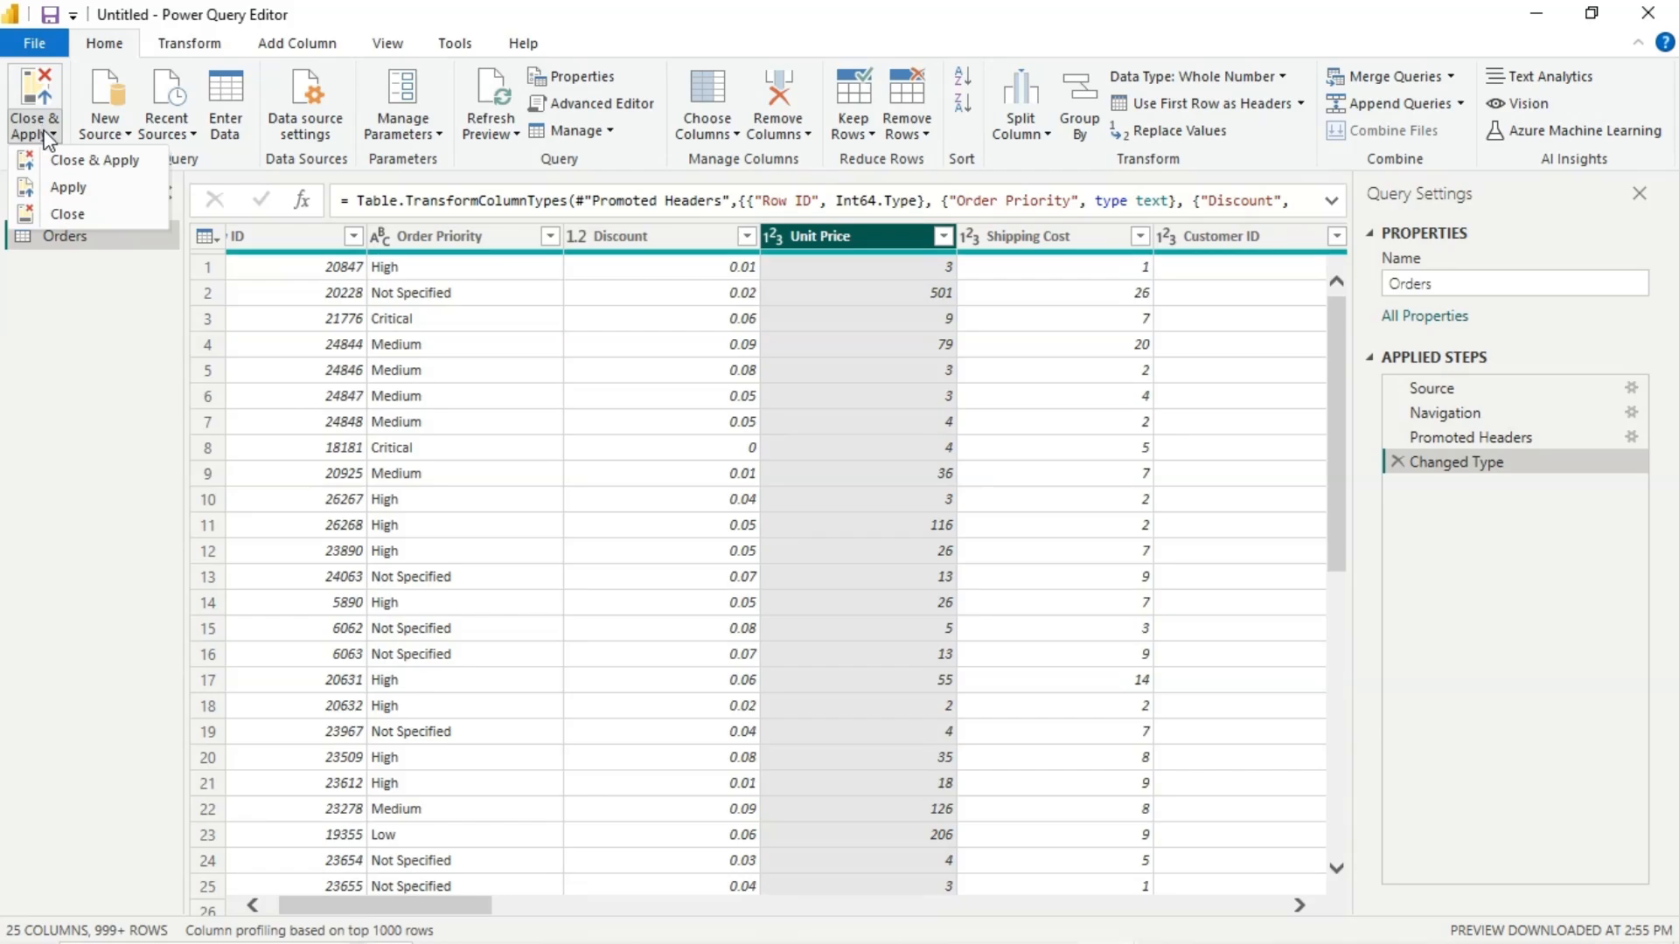
pyautogui.click(67, 160)
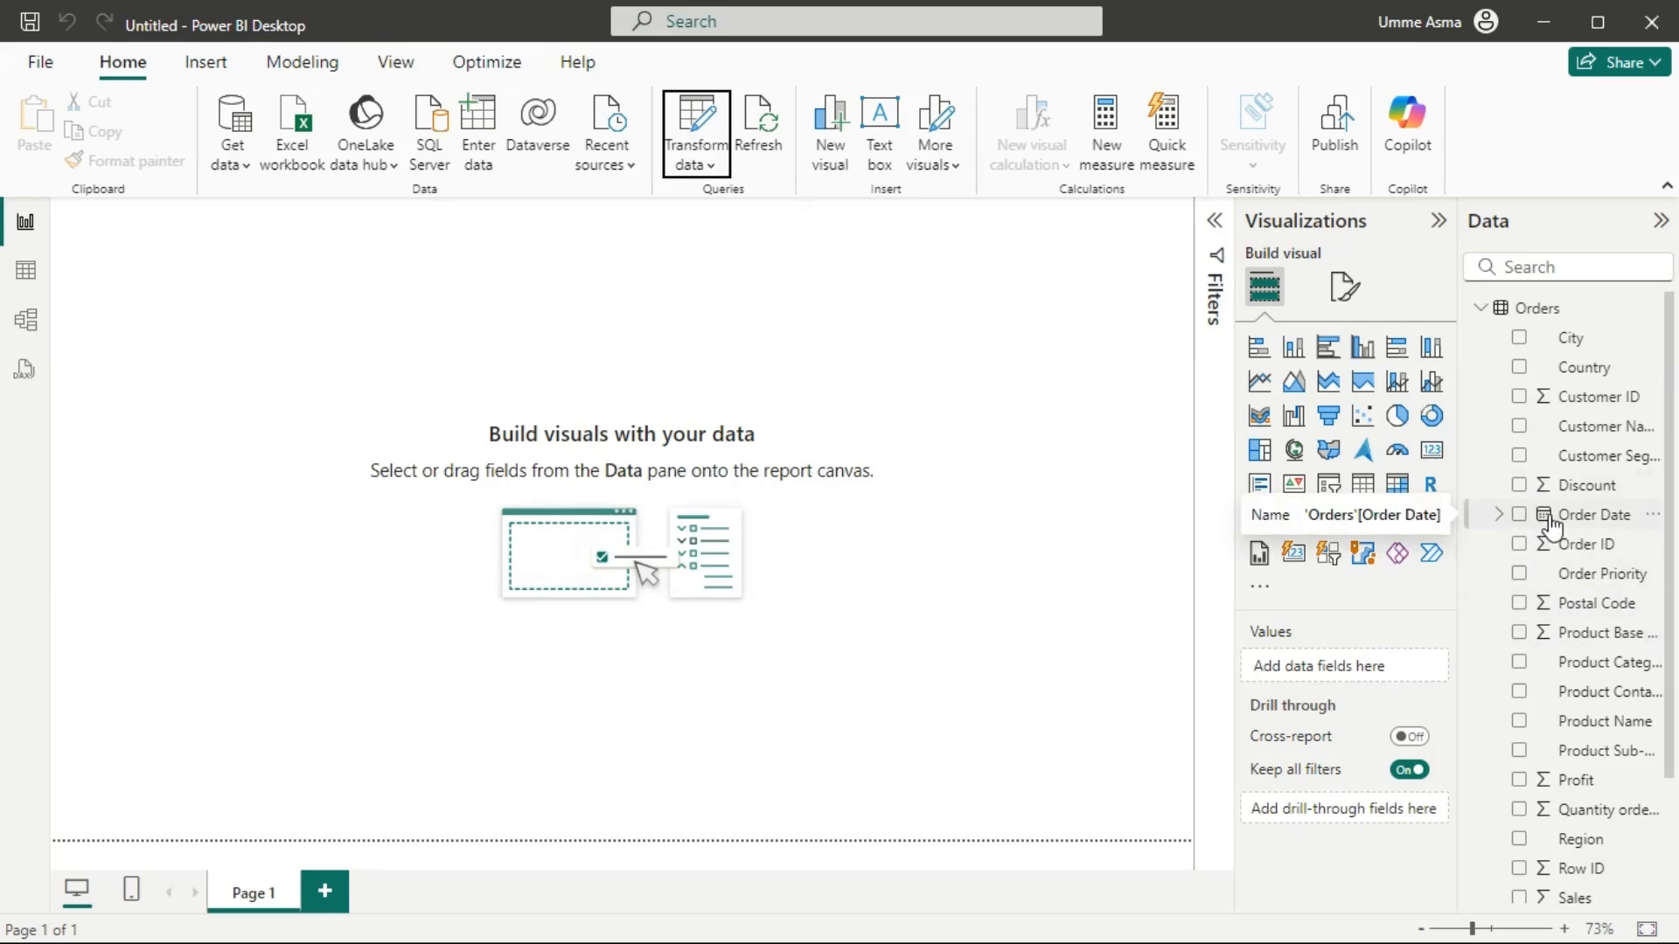
pyautogui.click(1497, 515)
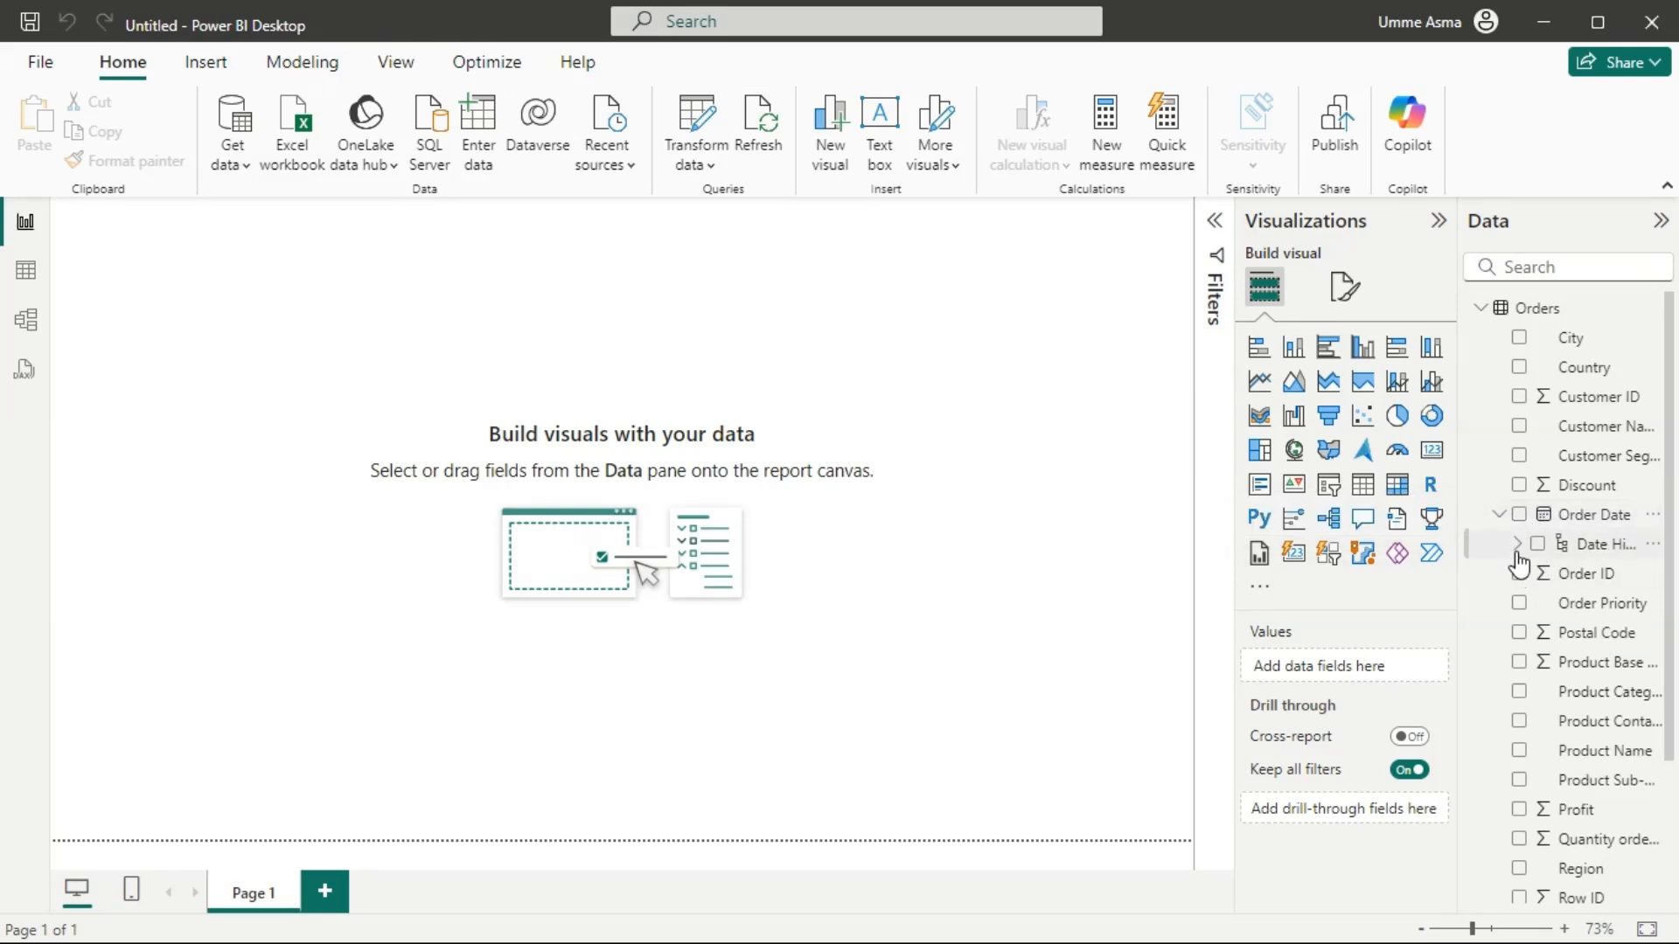
pyautogui.click(1517, 546)
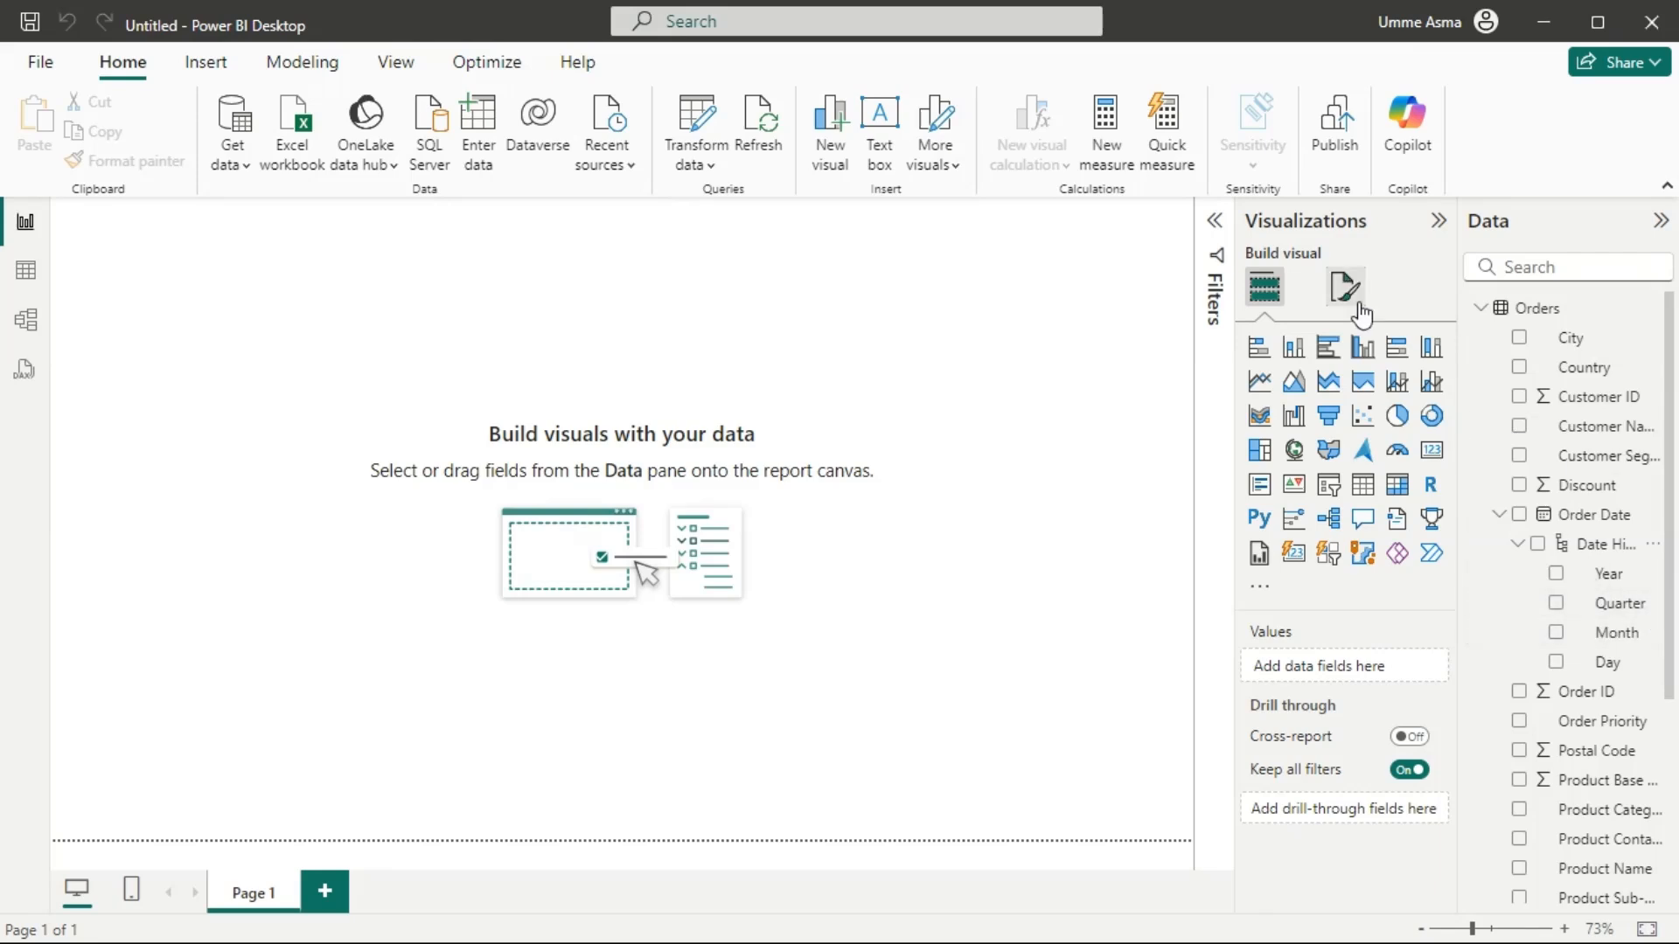
# Add a line chart to the report page and enlarge it.
pyautogui.click(1259, 383)
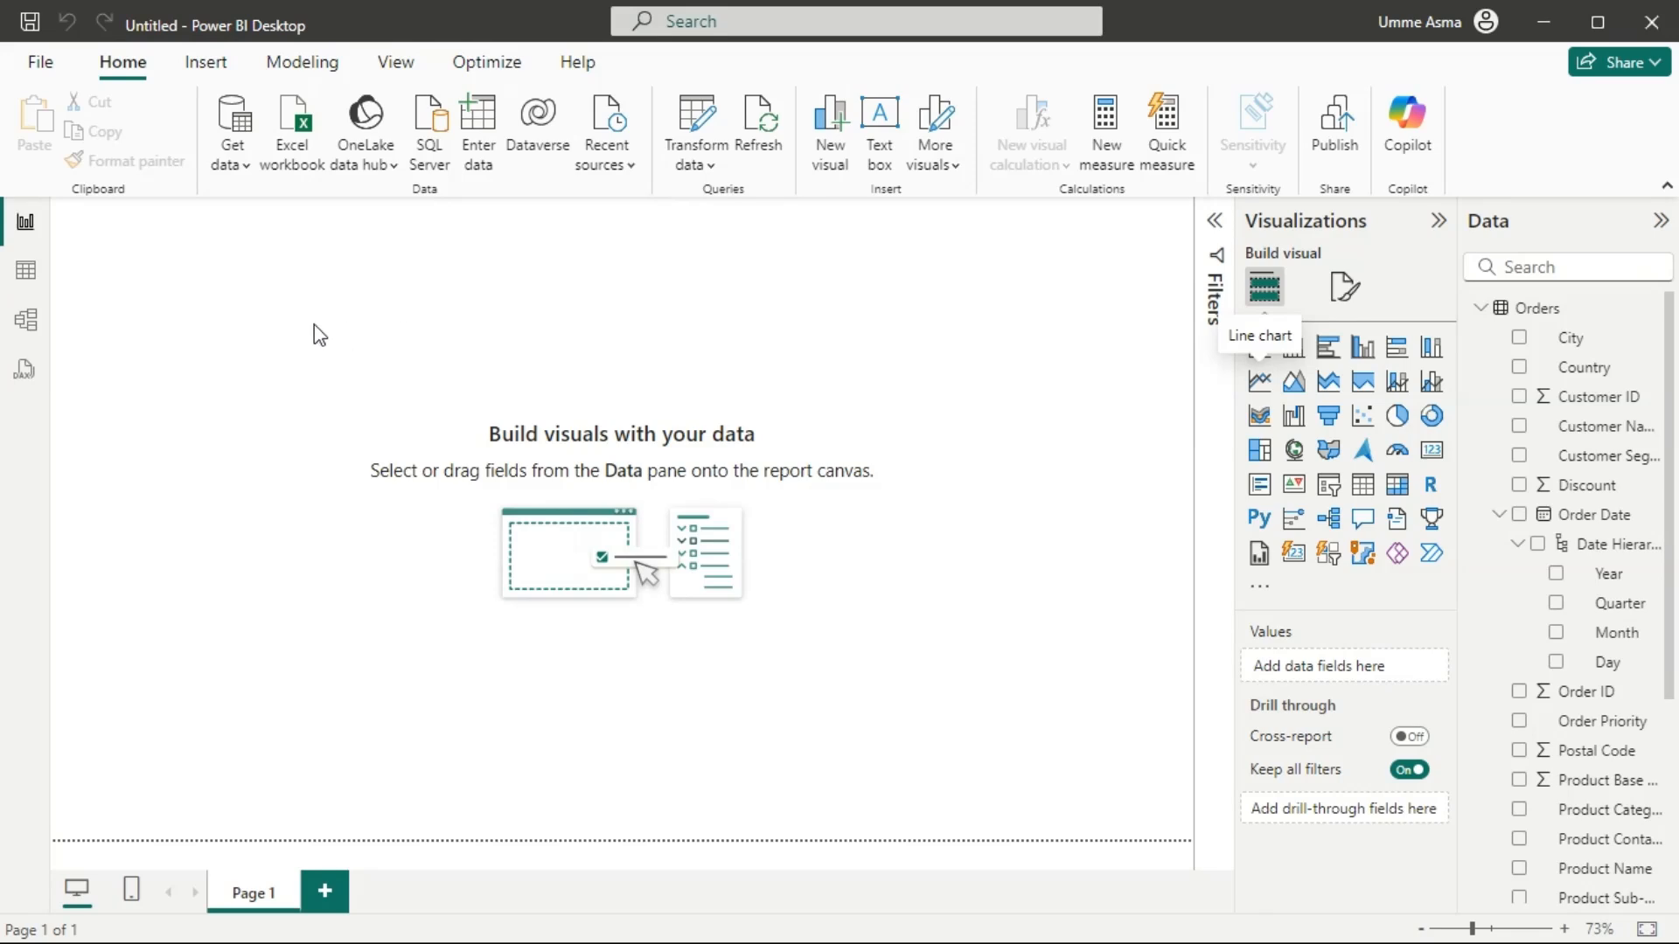
pyautogui.moveTo(254, 393); pyautogui.dragTo(805, 673)
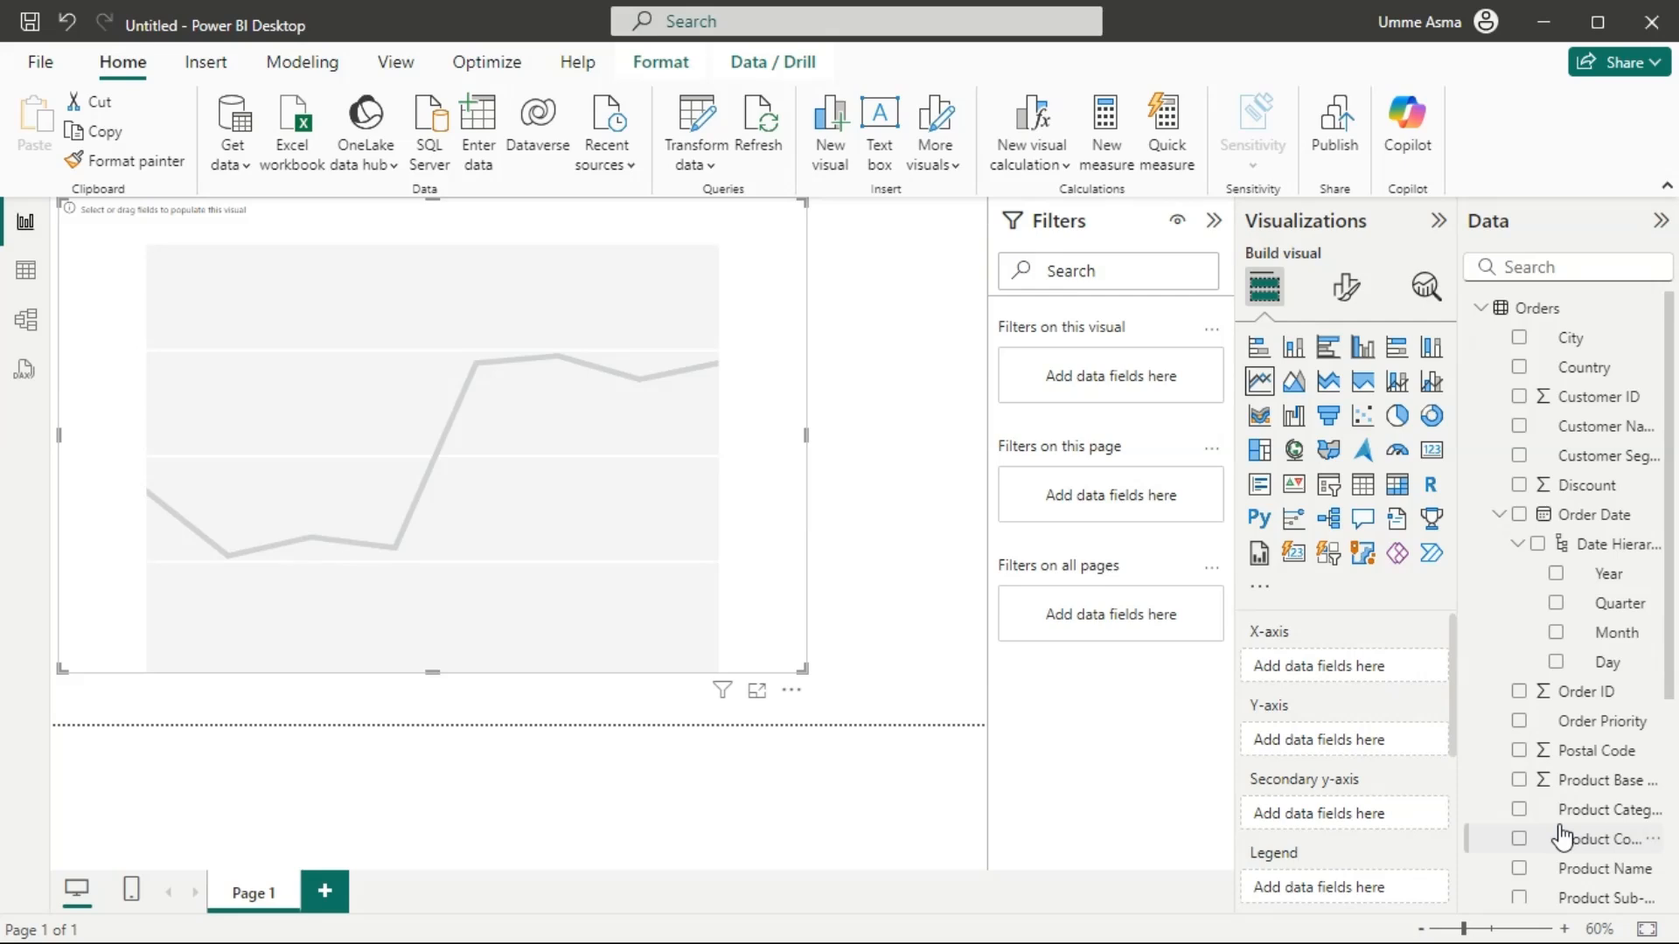
pyautogui.moveTo(1565, 822); pyautogui.dragTo(1321, 680)
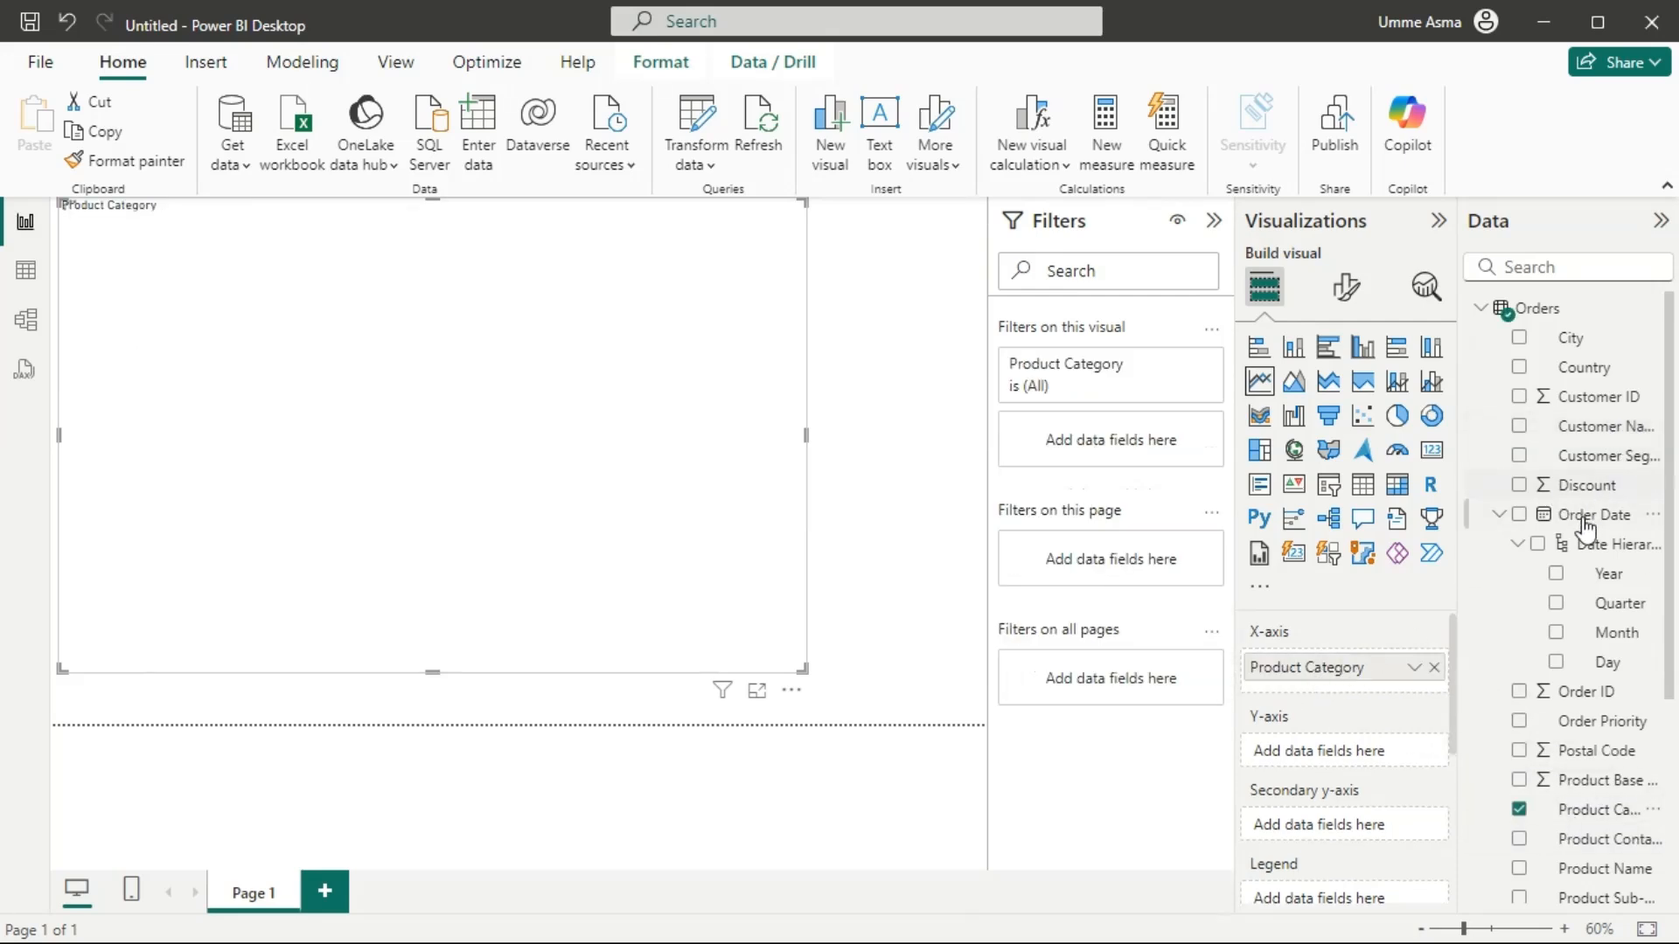
pyautogui.moveTo(1584, 522); pyautogui.dragTo(1383, 758)
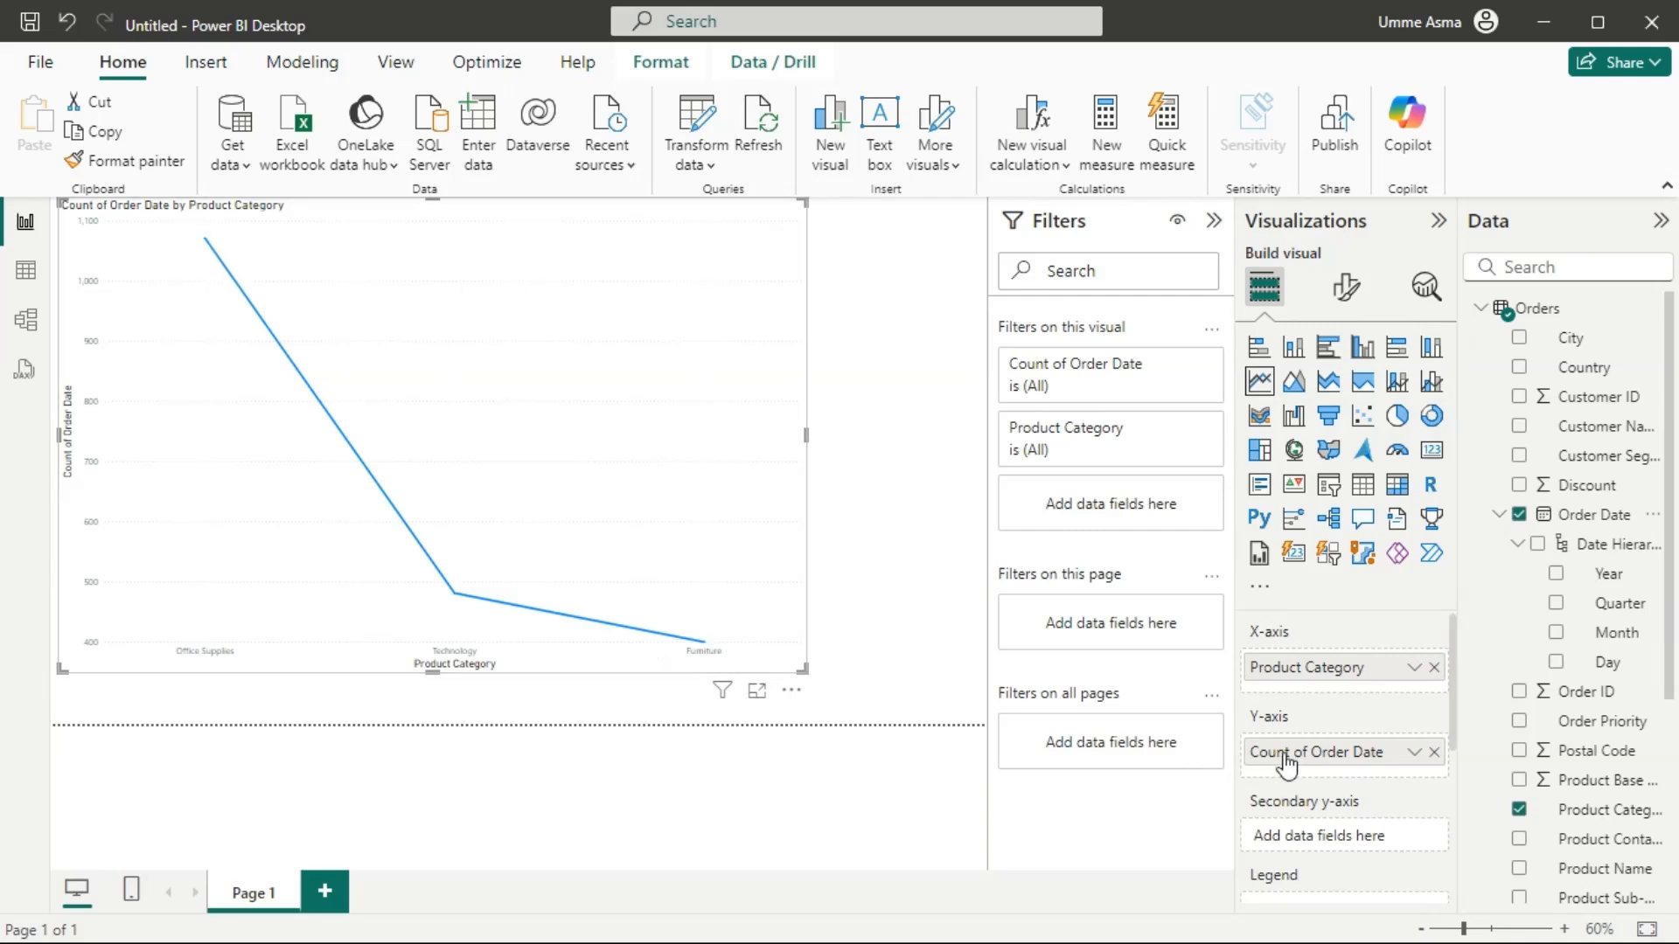
pyautogui.moveTo(1289, 751); pyautogui.dragTo(1286, 695)
pyautogui.moveTo(1285, 678); pyautogui.dragTo(1290, 691)
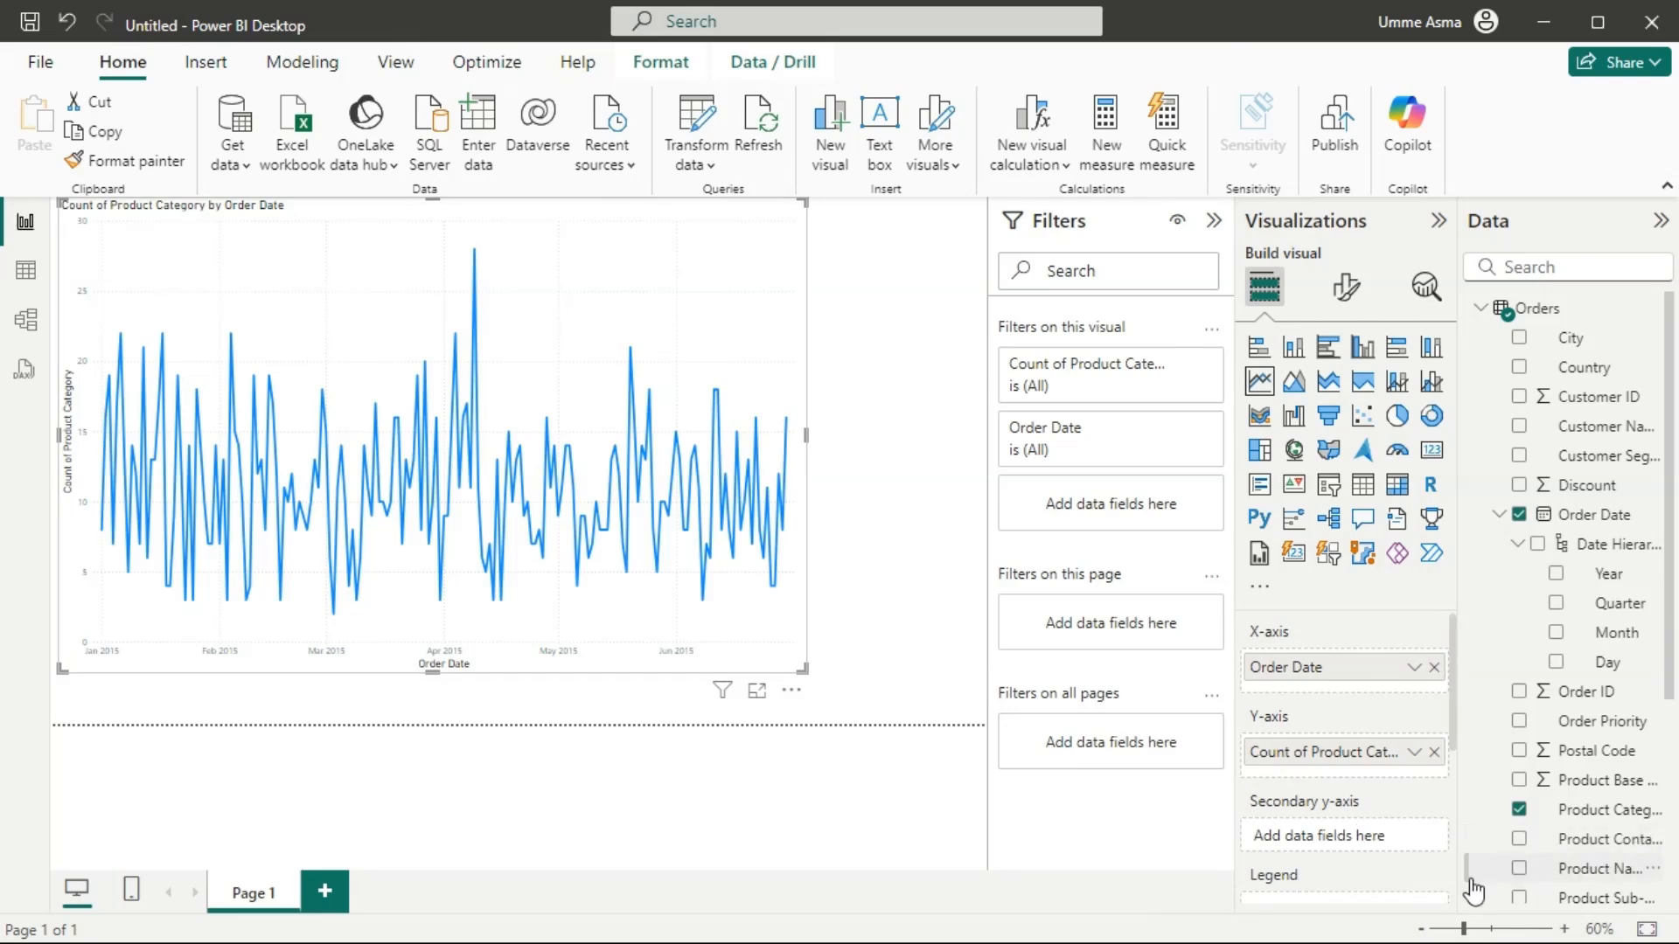
pyautogui.click(1434, 669)
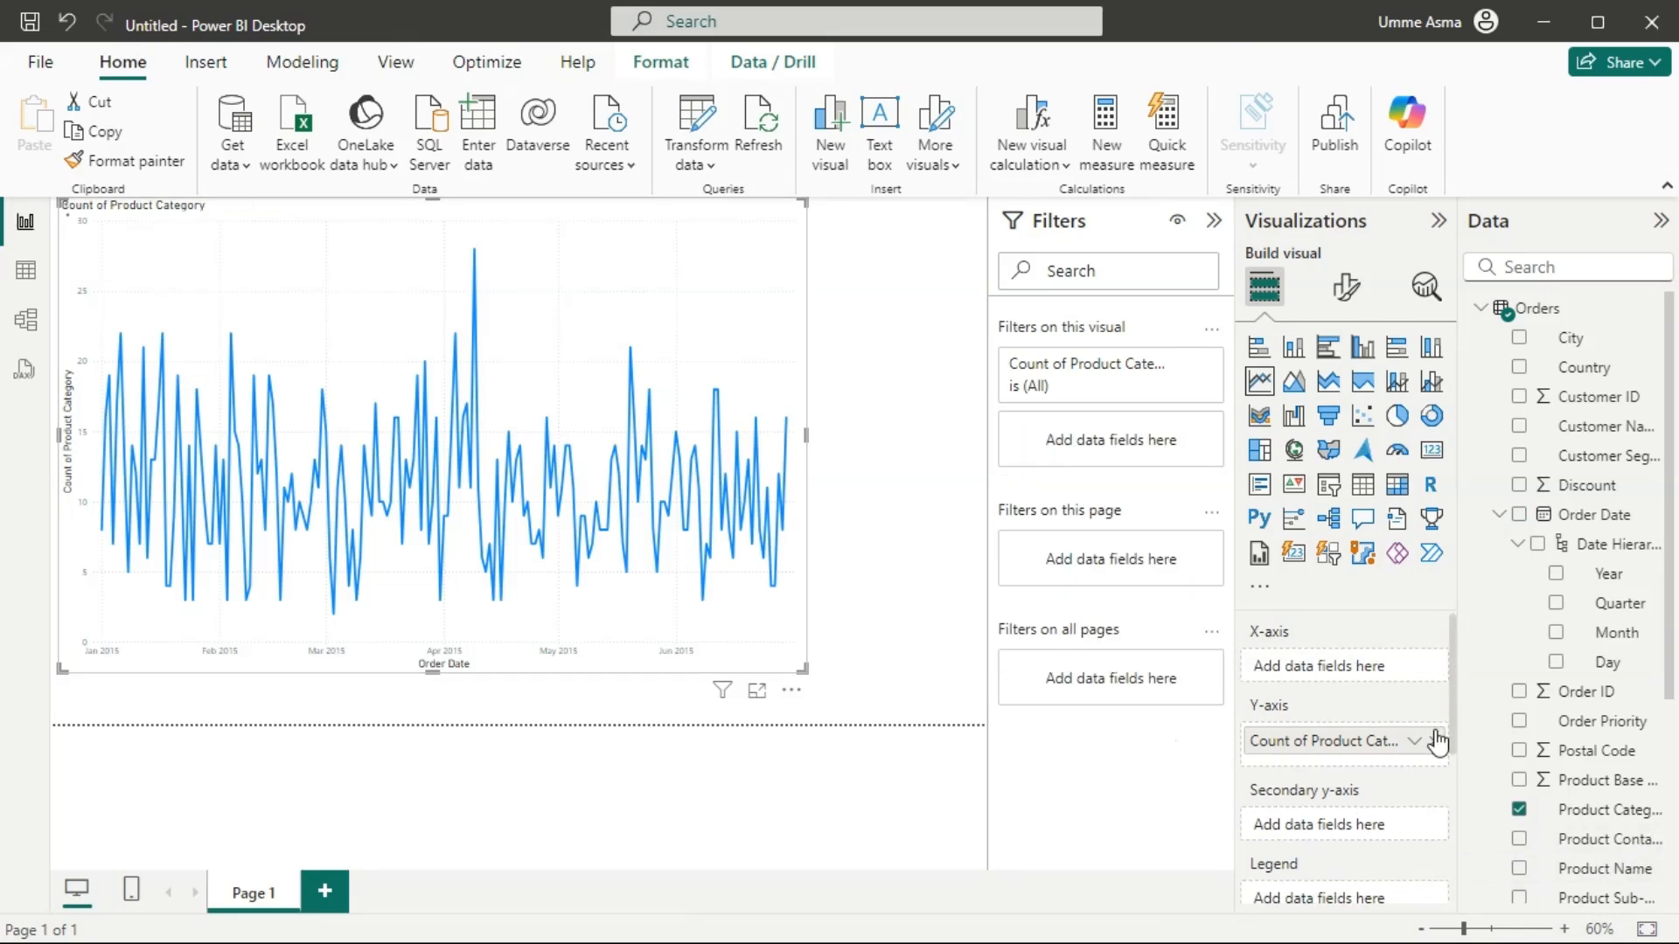
pyautogui.click(1434, 752)
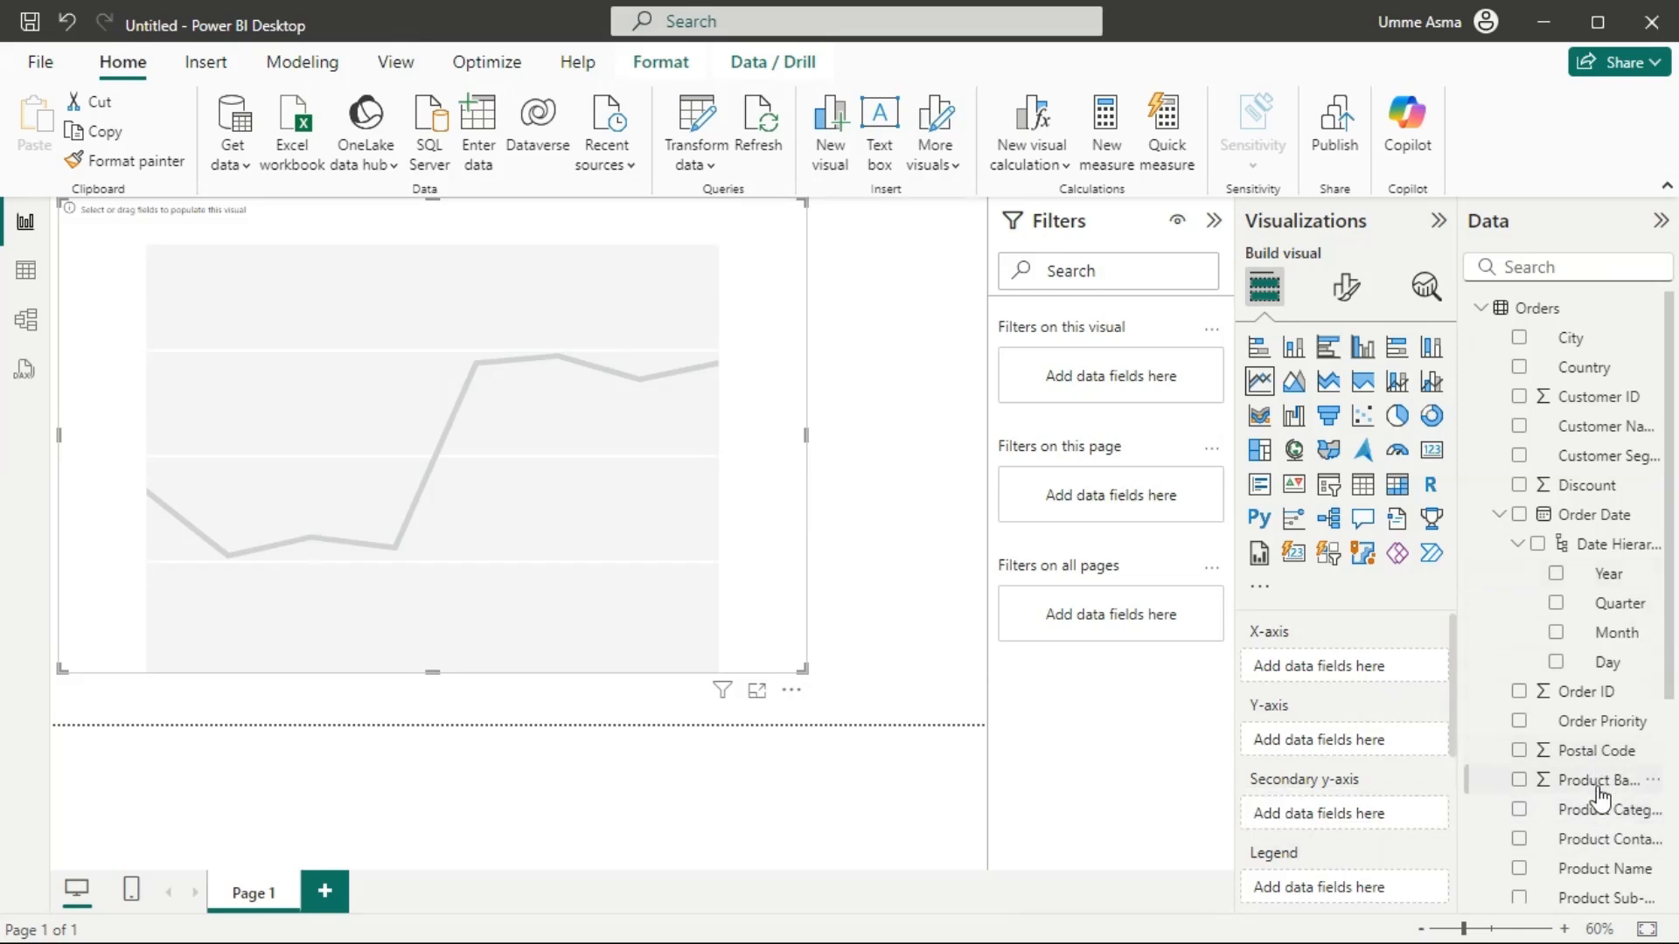
# Plot the Product Category count on the line chart's y-axis against the Order Date hierarchy on the x-axis.
pyautogui.moveTo(1587, 810); pyautogui.dragTo(1402, 750)
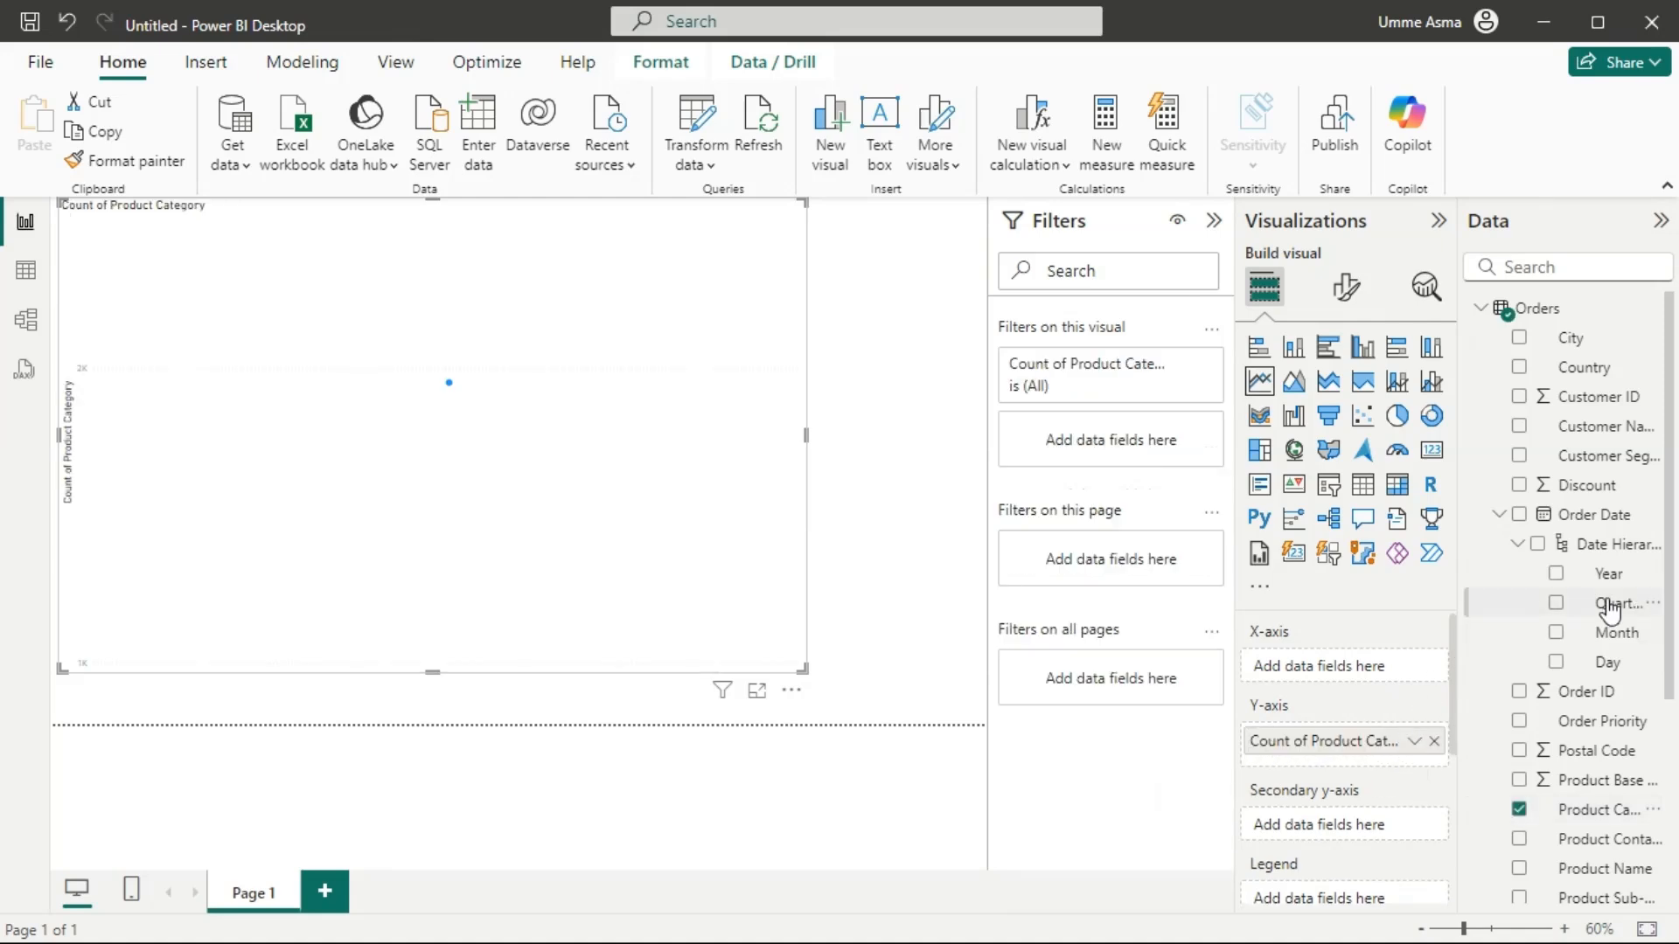
pyautogui.moveTo(1609, 523); pyautogui.dragTo(1384, 684)
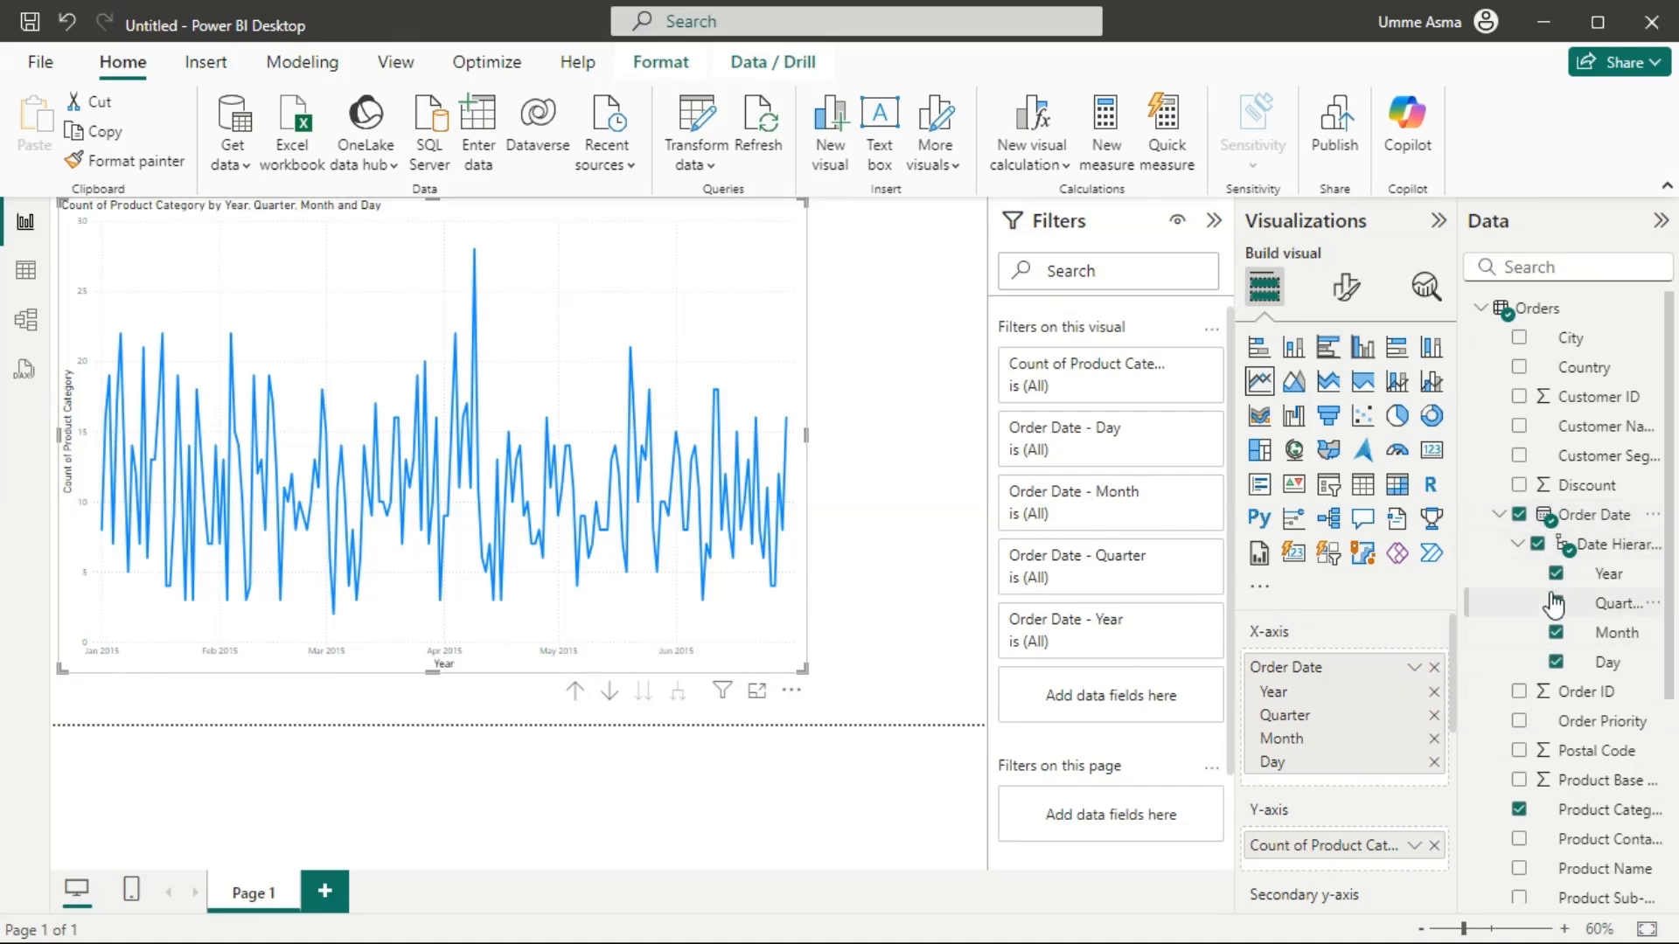
# Reduce the chart's Order Date hierarchy to the Year and Quarter levels and inspect the line's starting point.
pyautogui.click(1555, 662)
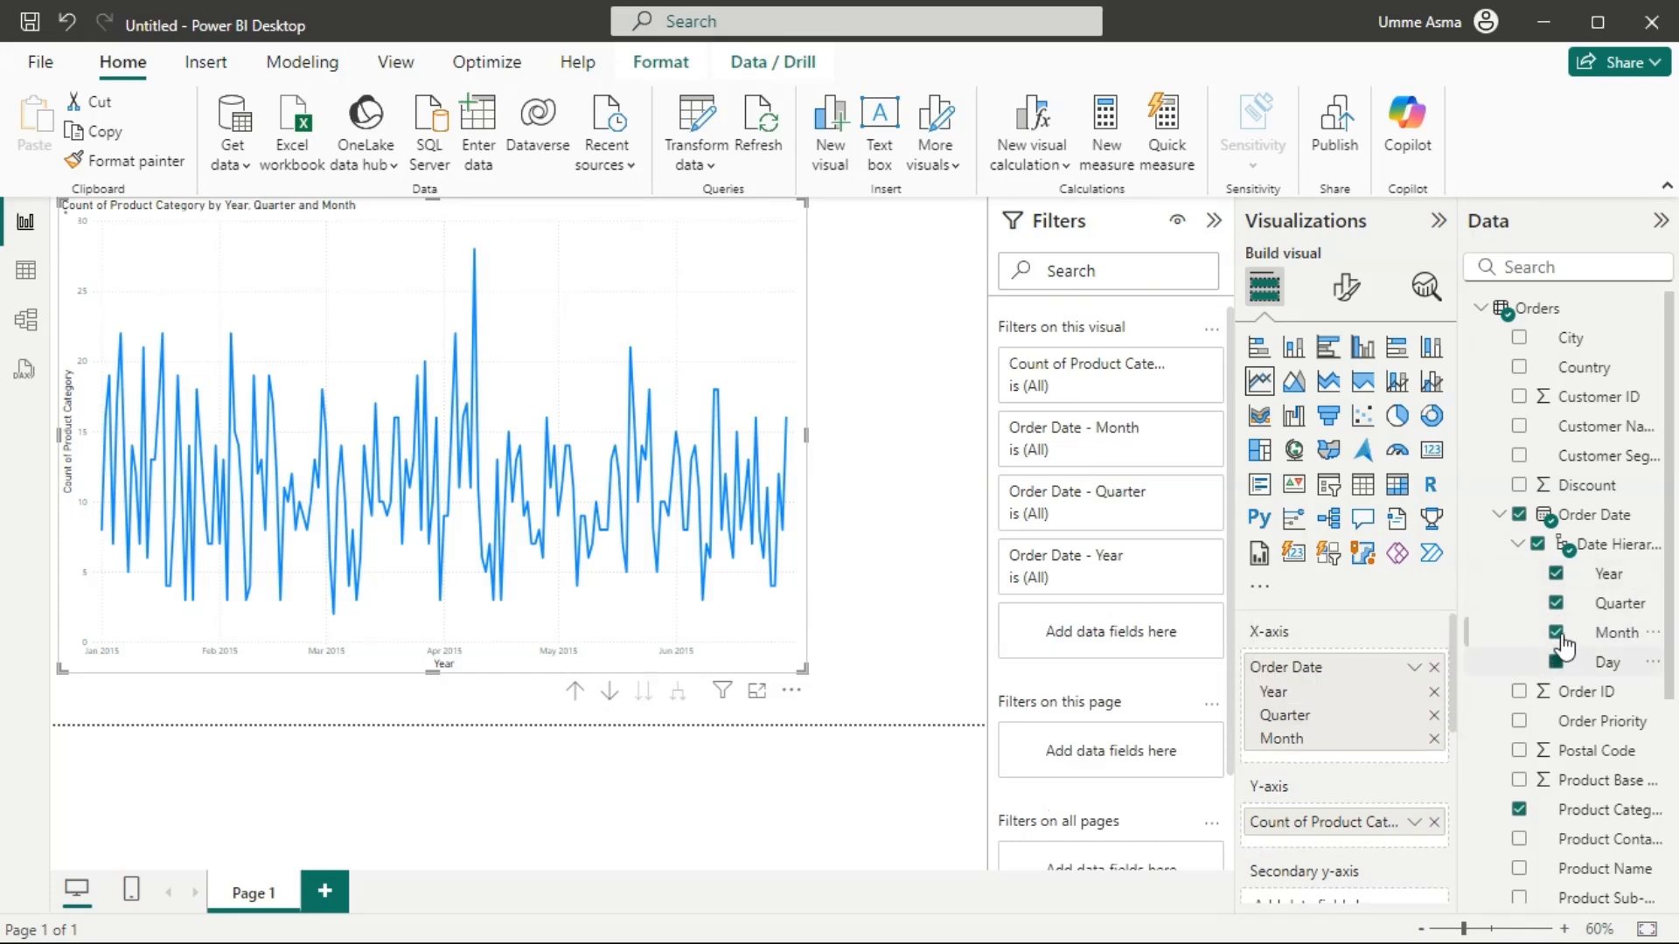
pyautogui.click(1555, 632)
pyautogui.click(1557, 604)
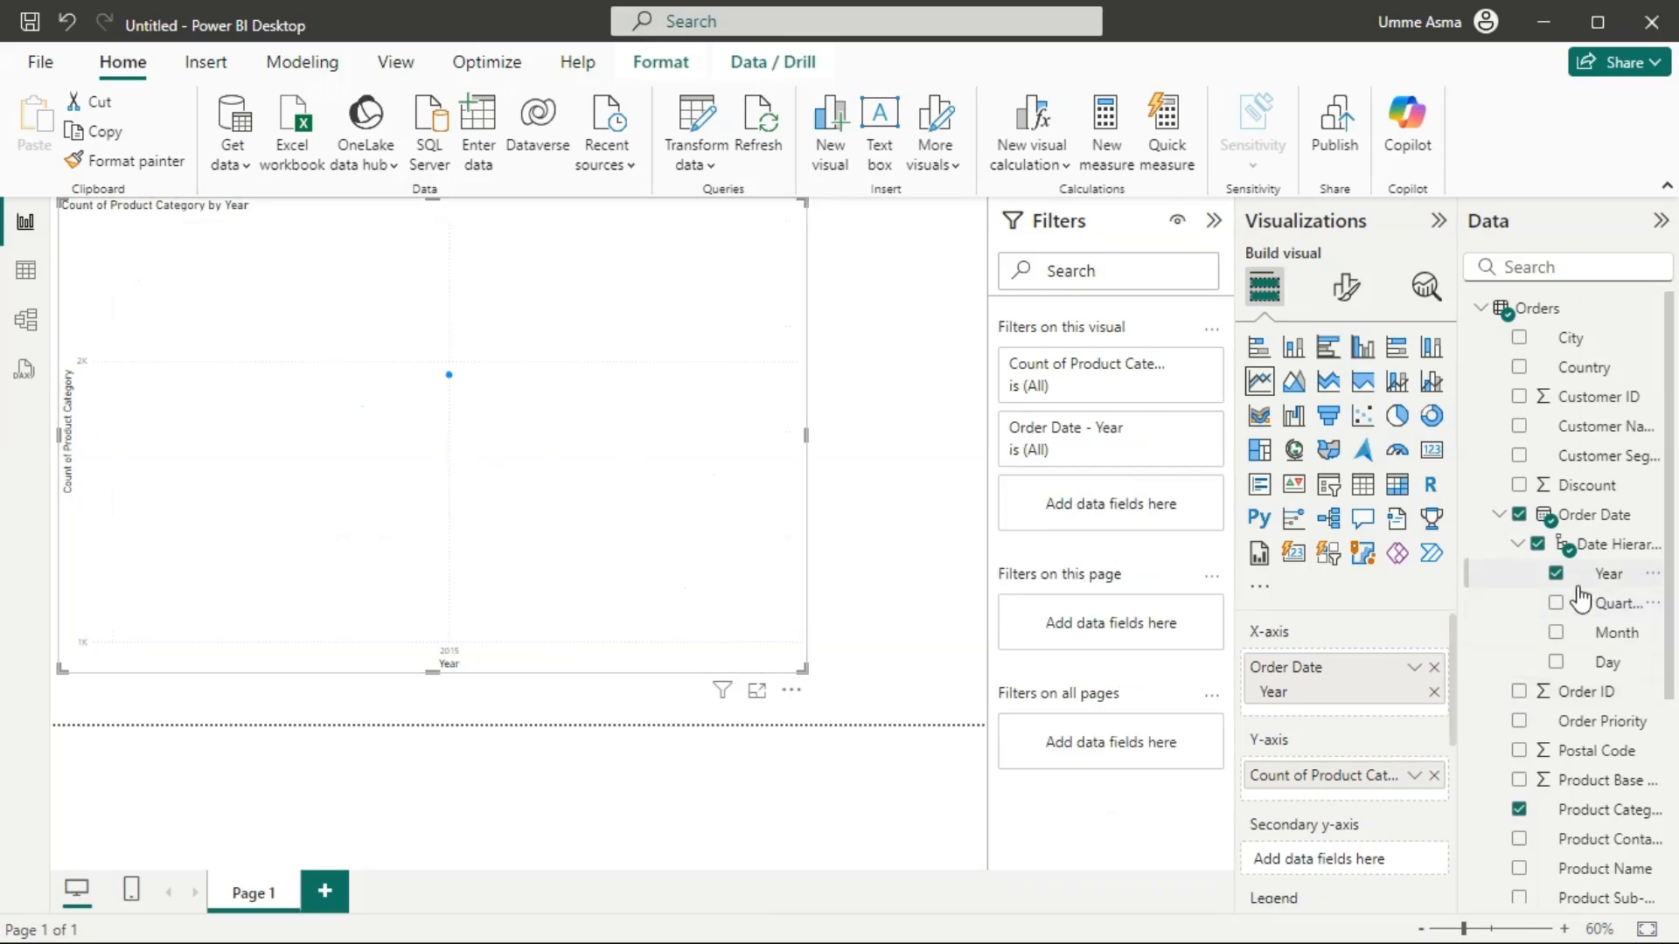
pyautogui.click(1556, 604)
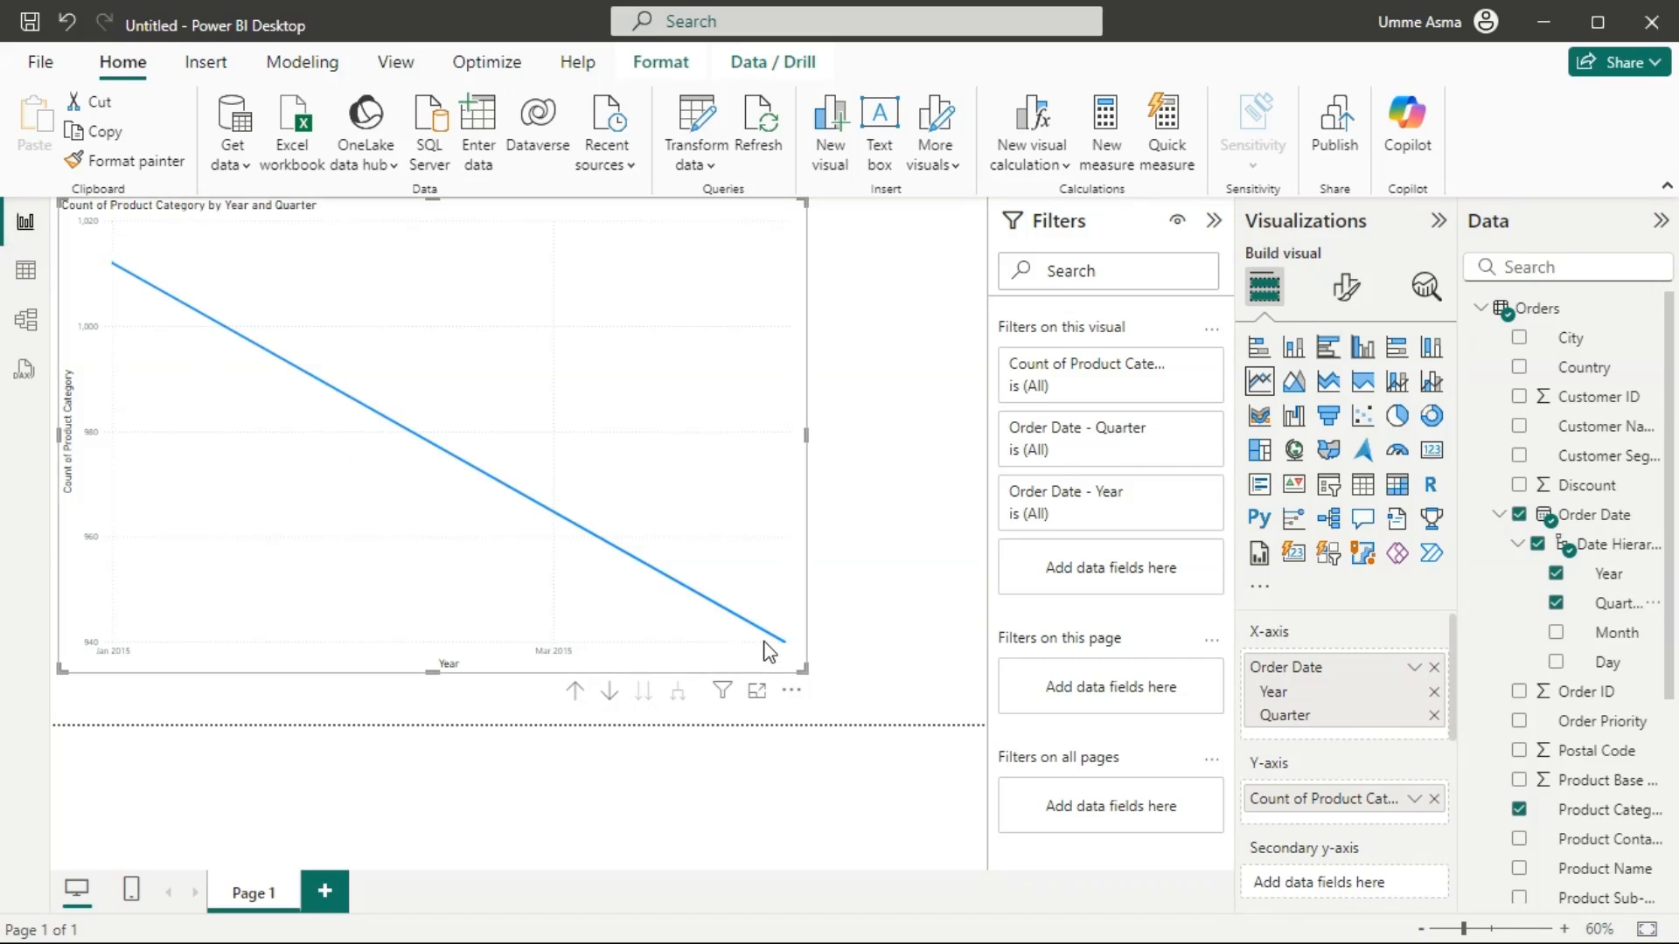
pyautogui.moveTo(112, 264)
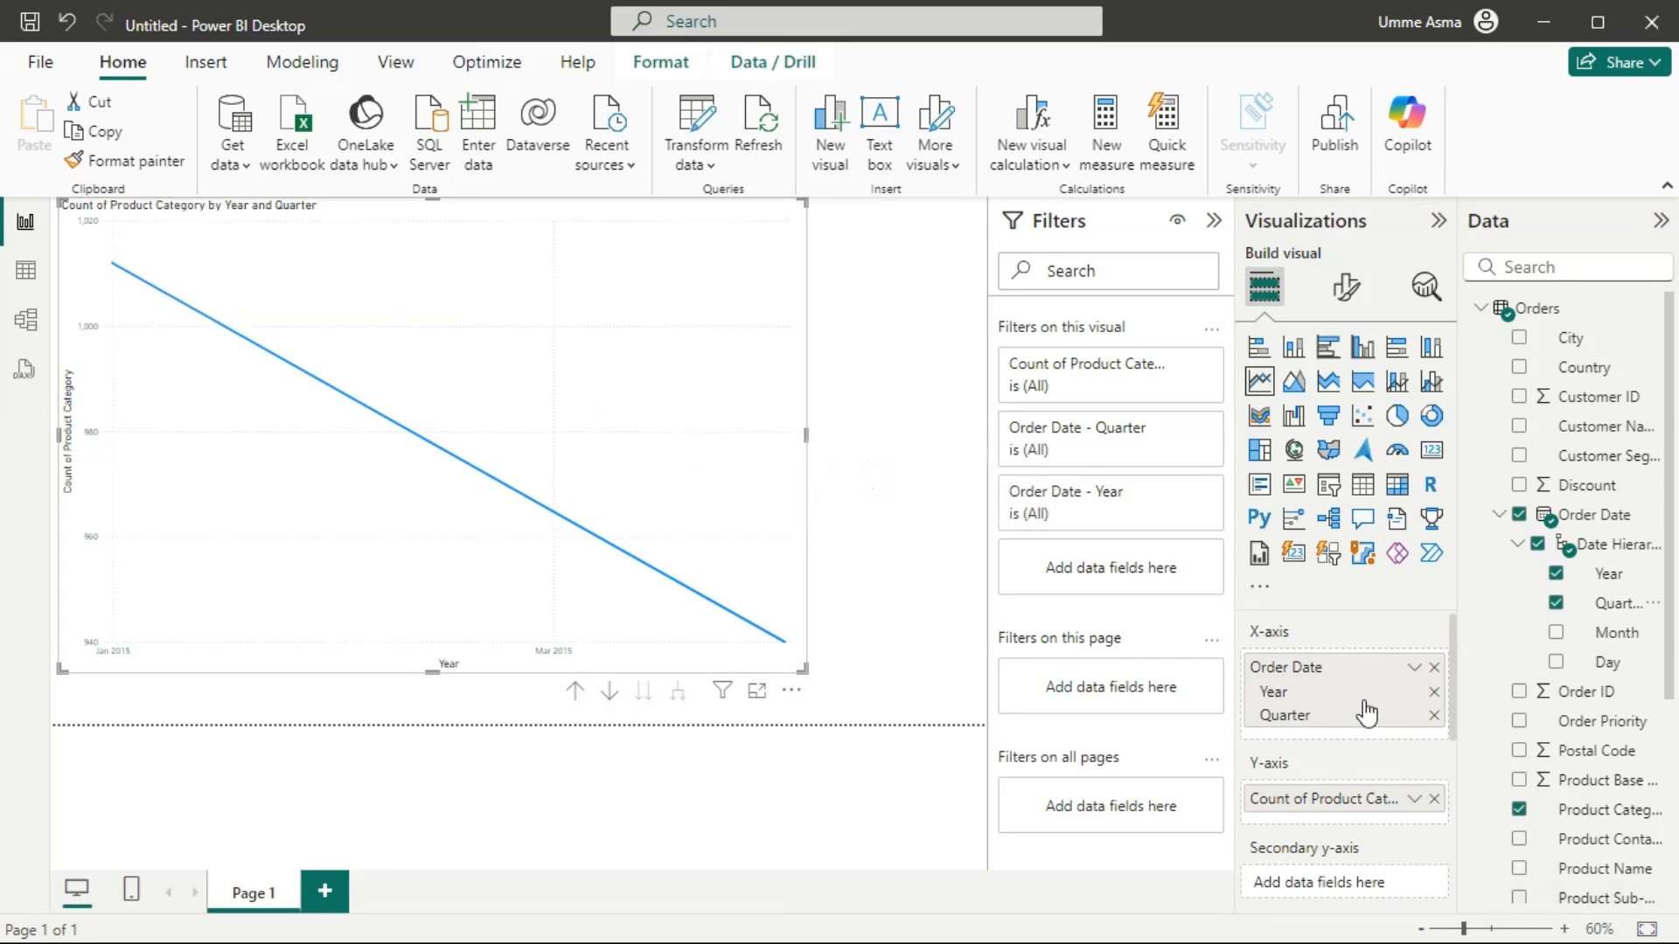
# Try the Count (Distinct) aggregation for Product Category on the y-axis, and restore it to Count.
pyautogui.click(1411, 799)
pyautogui.click(1383, 806)
pyautogui.click(1381, 804)
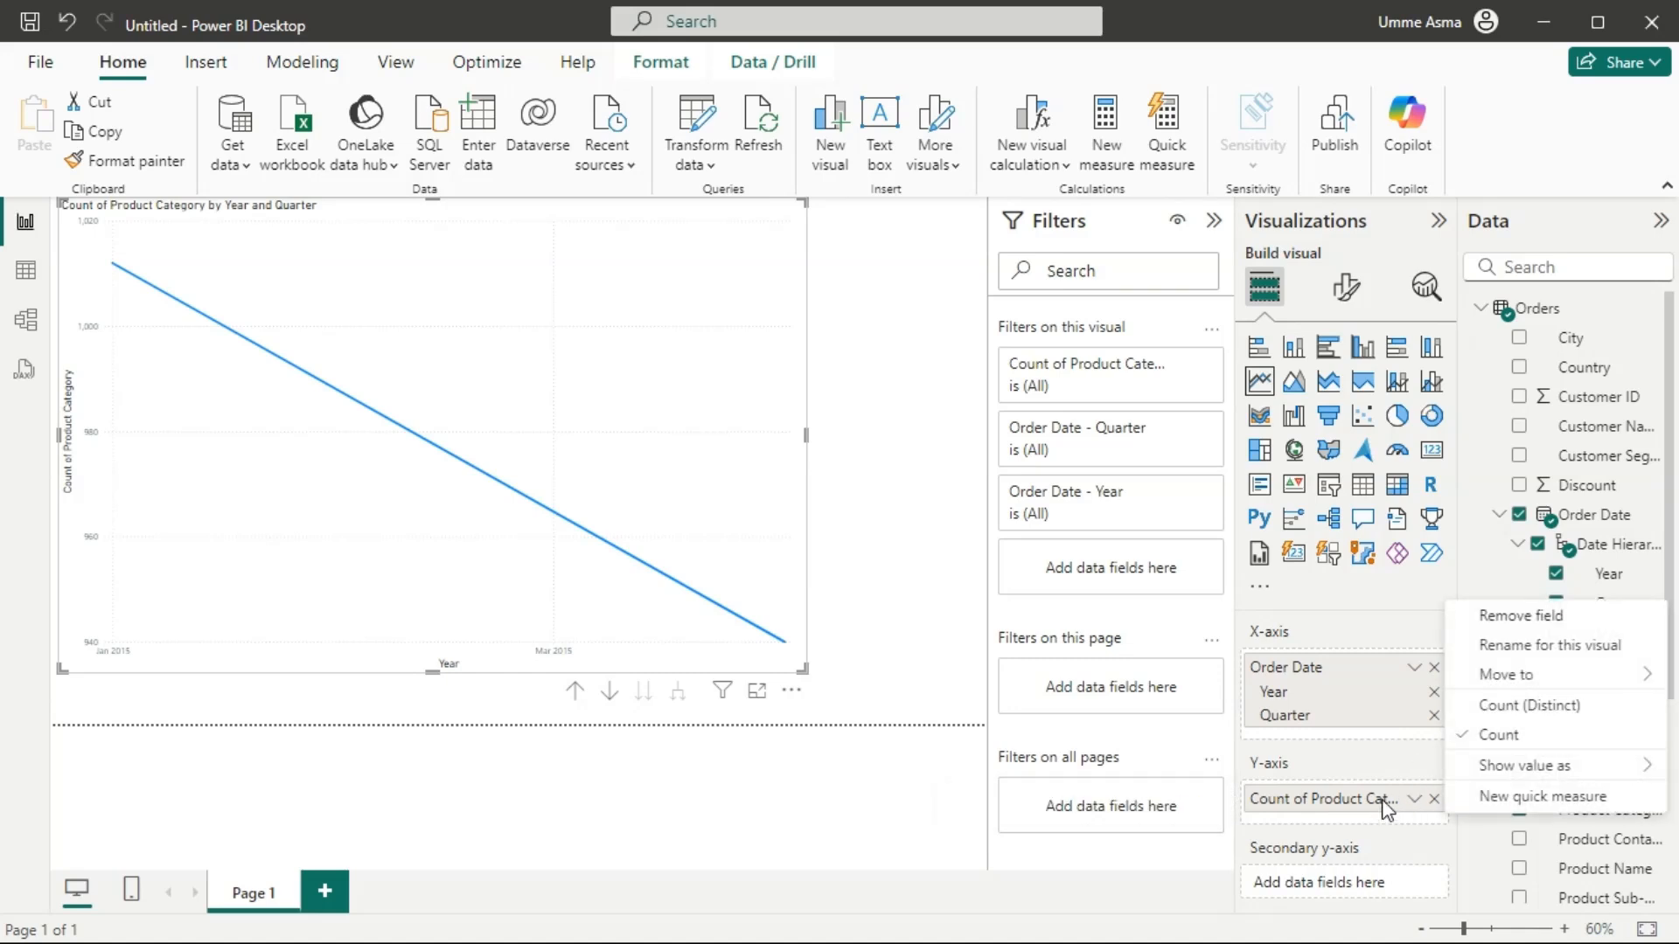
pyautogui.click(1507, 708)
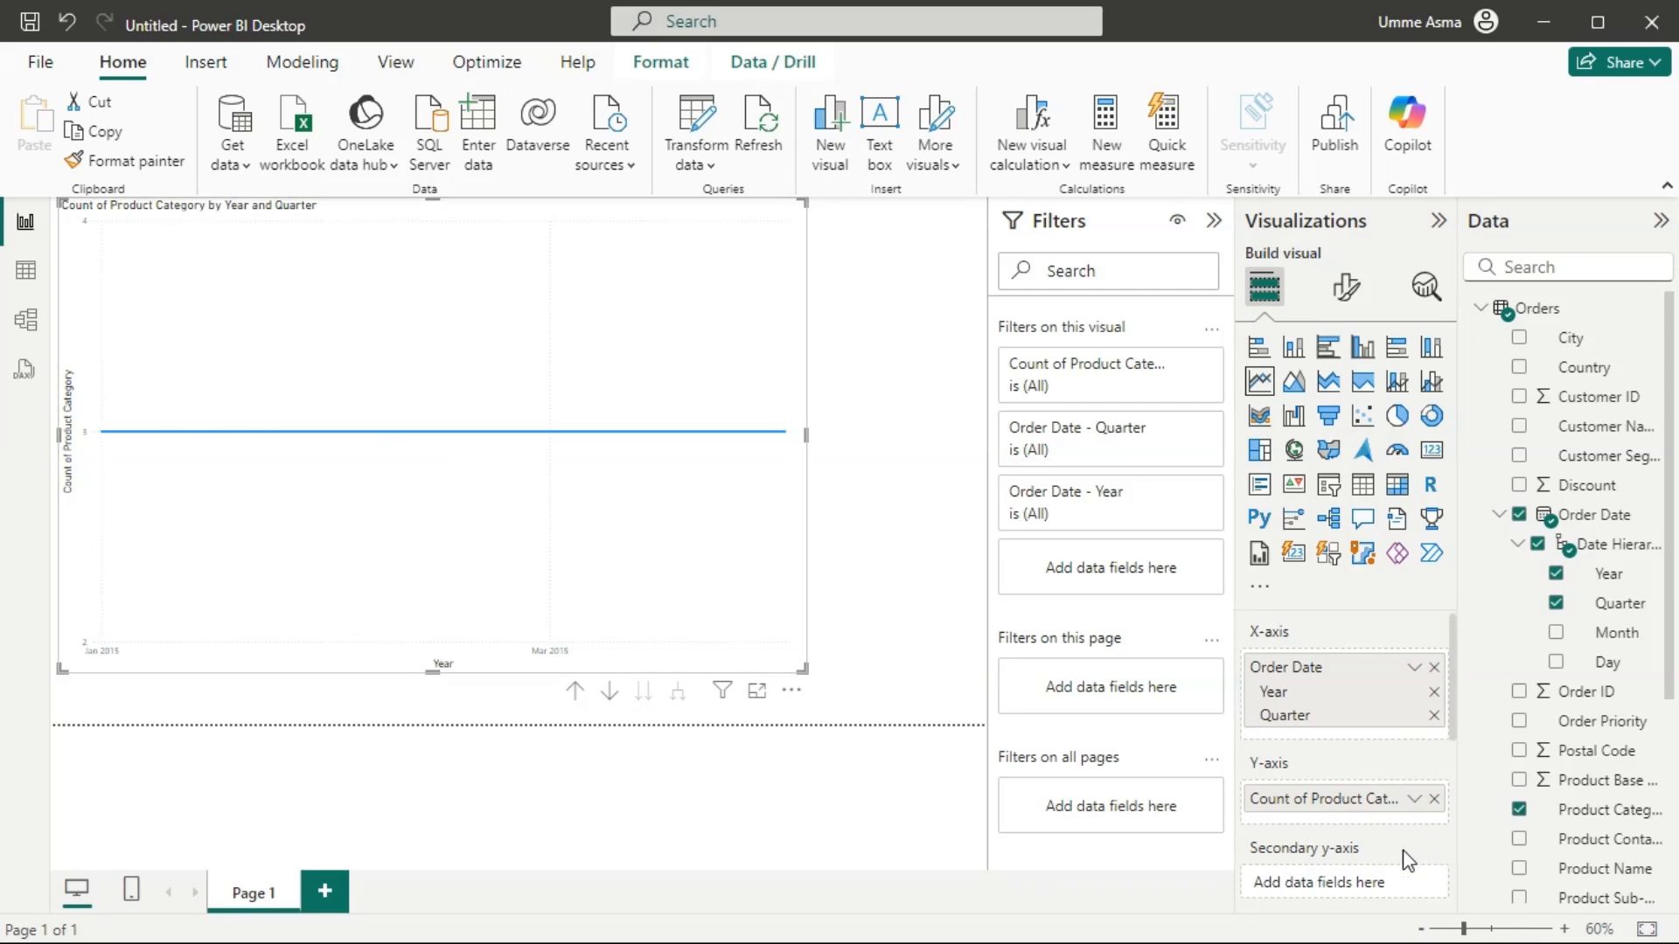
pyautogui.click(1414, 799)
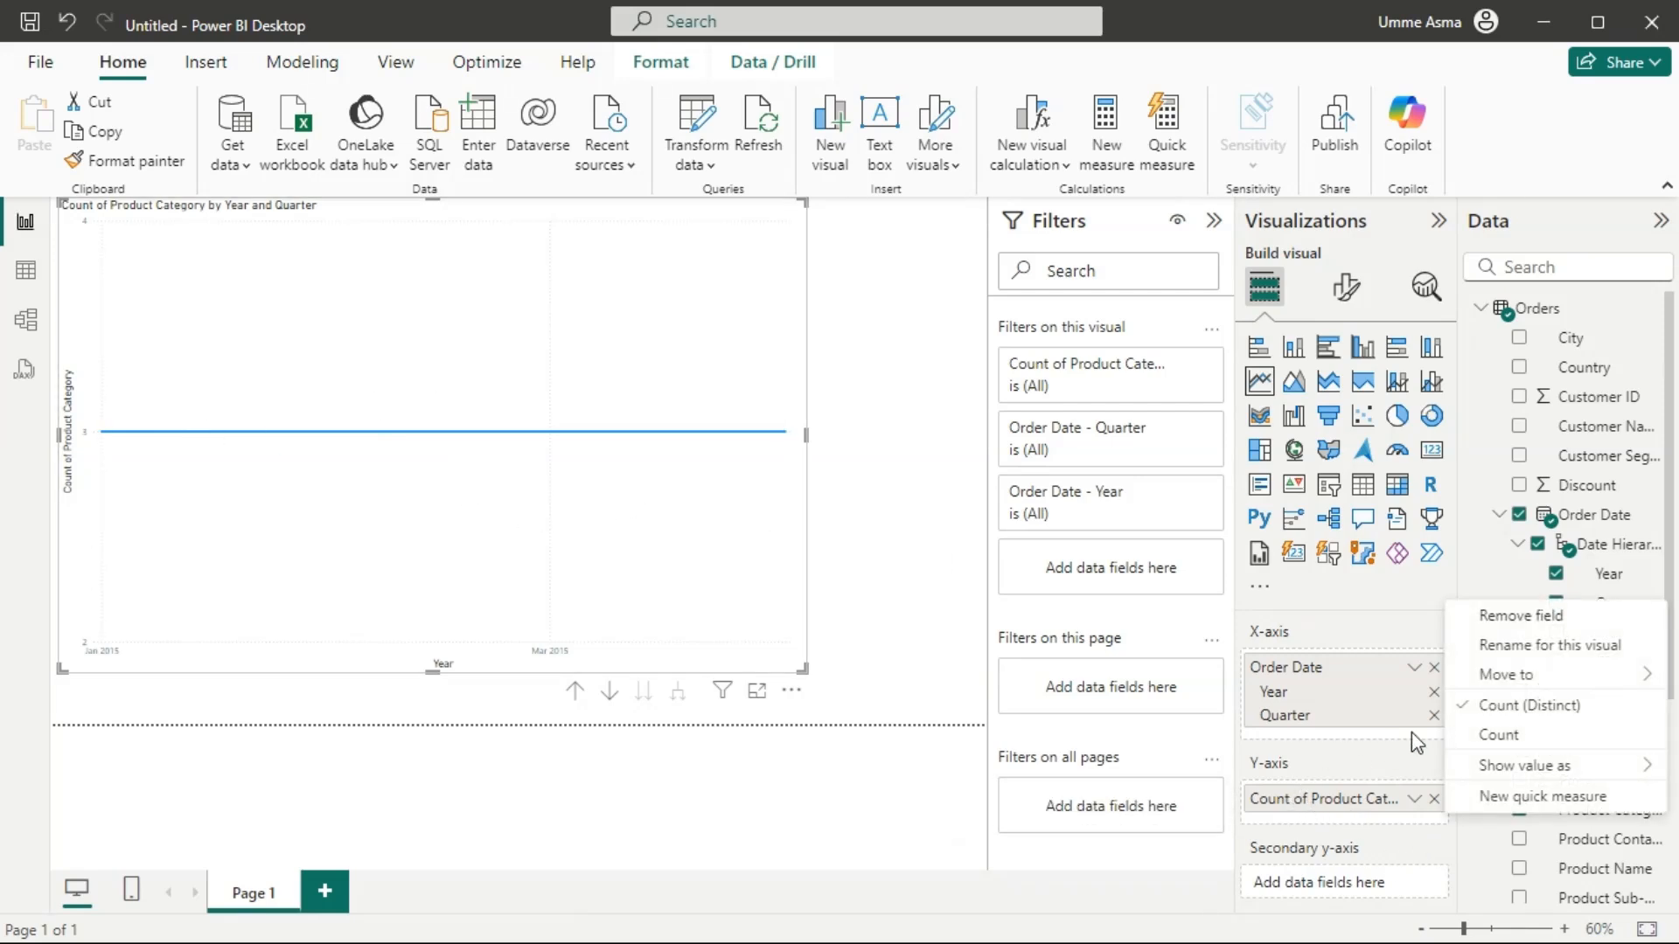
pyautogui.click(1502, 737)
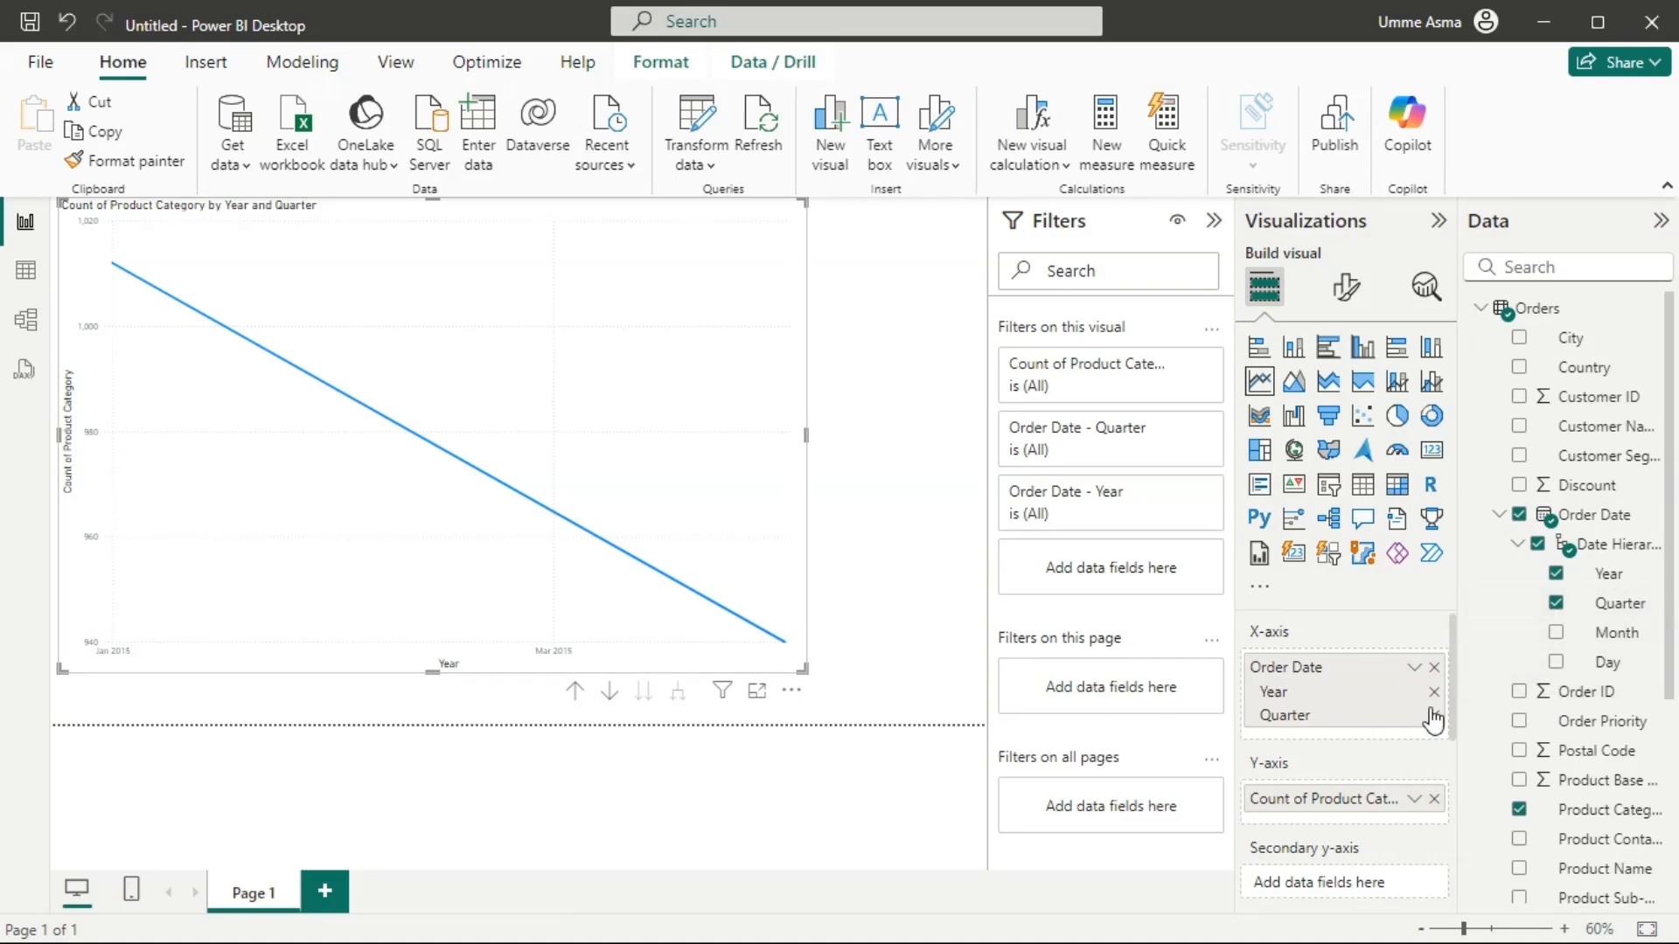
# Add the Month and Day levels of Order Date back to the chart and inspect an early data point.
pyautogui.click(1556, 633)
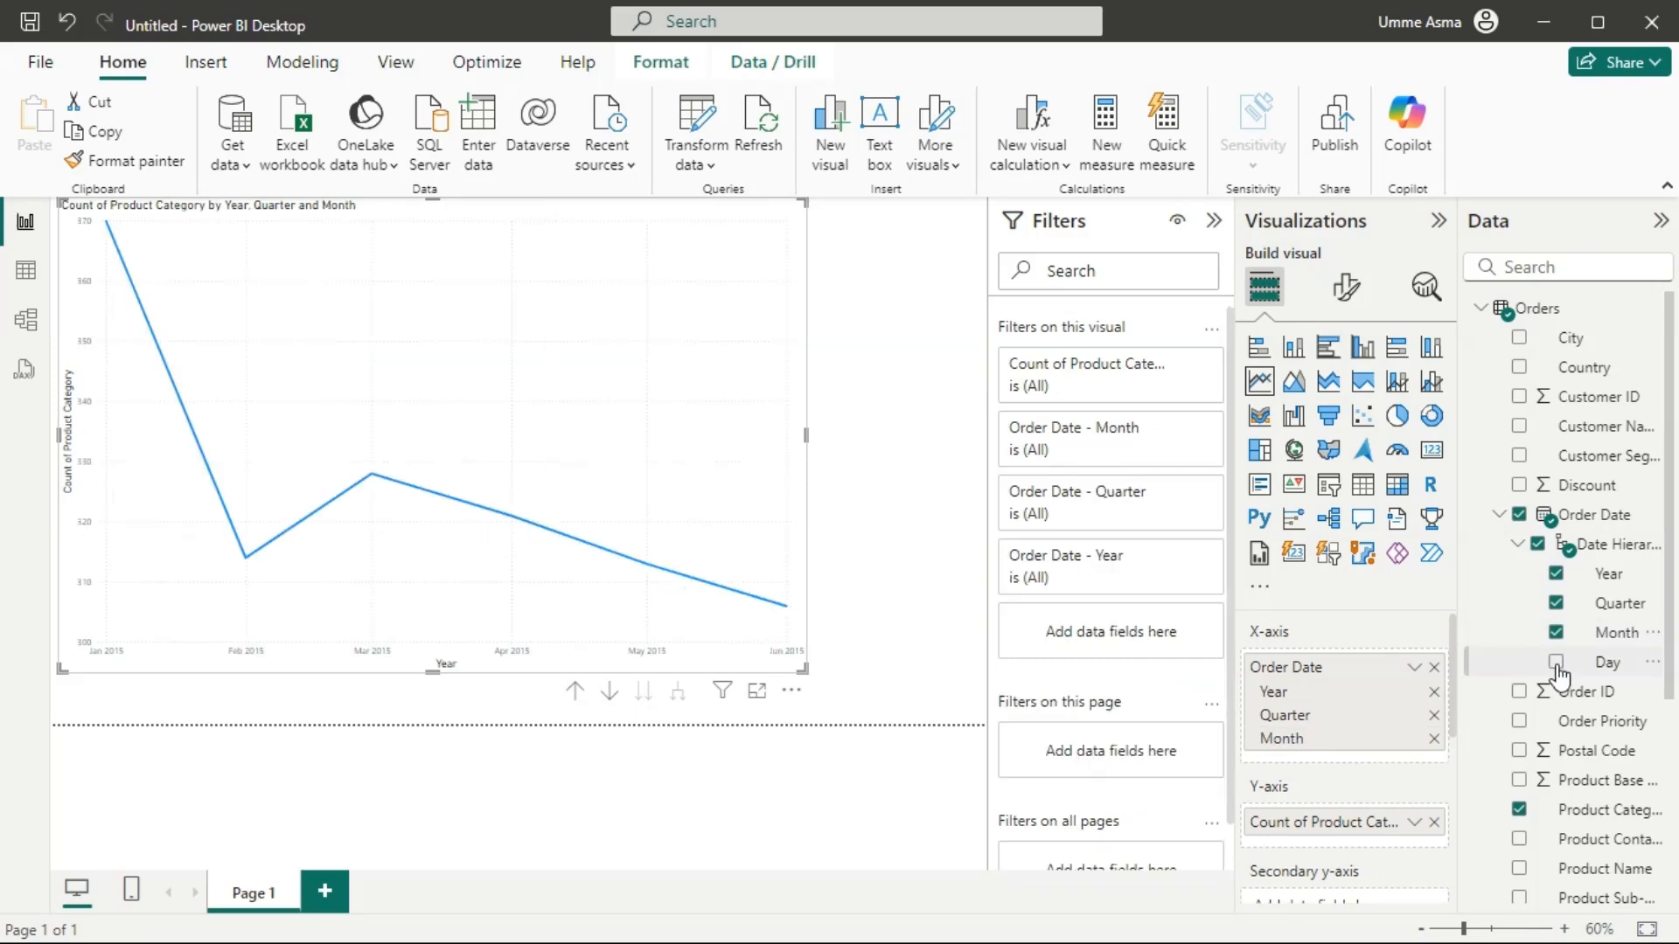
pyautogui.click(1557, 662)
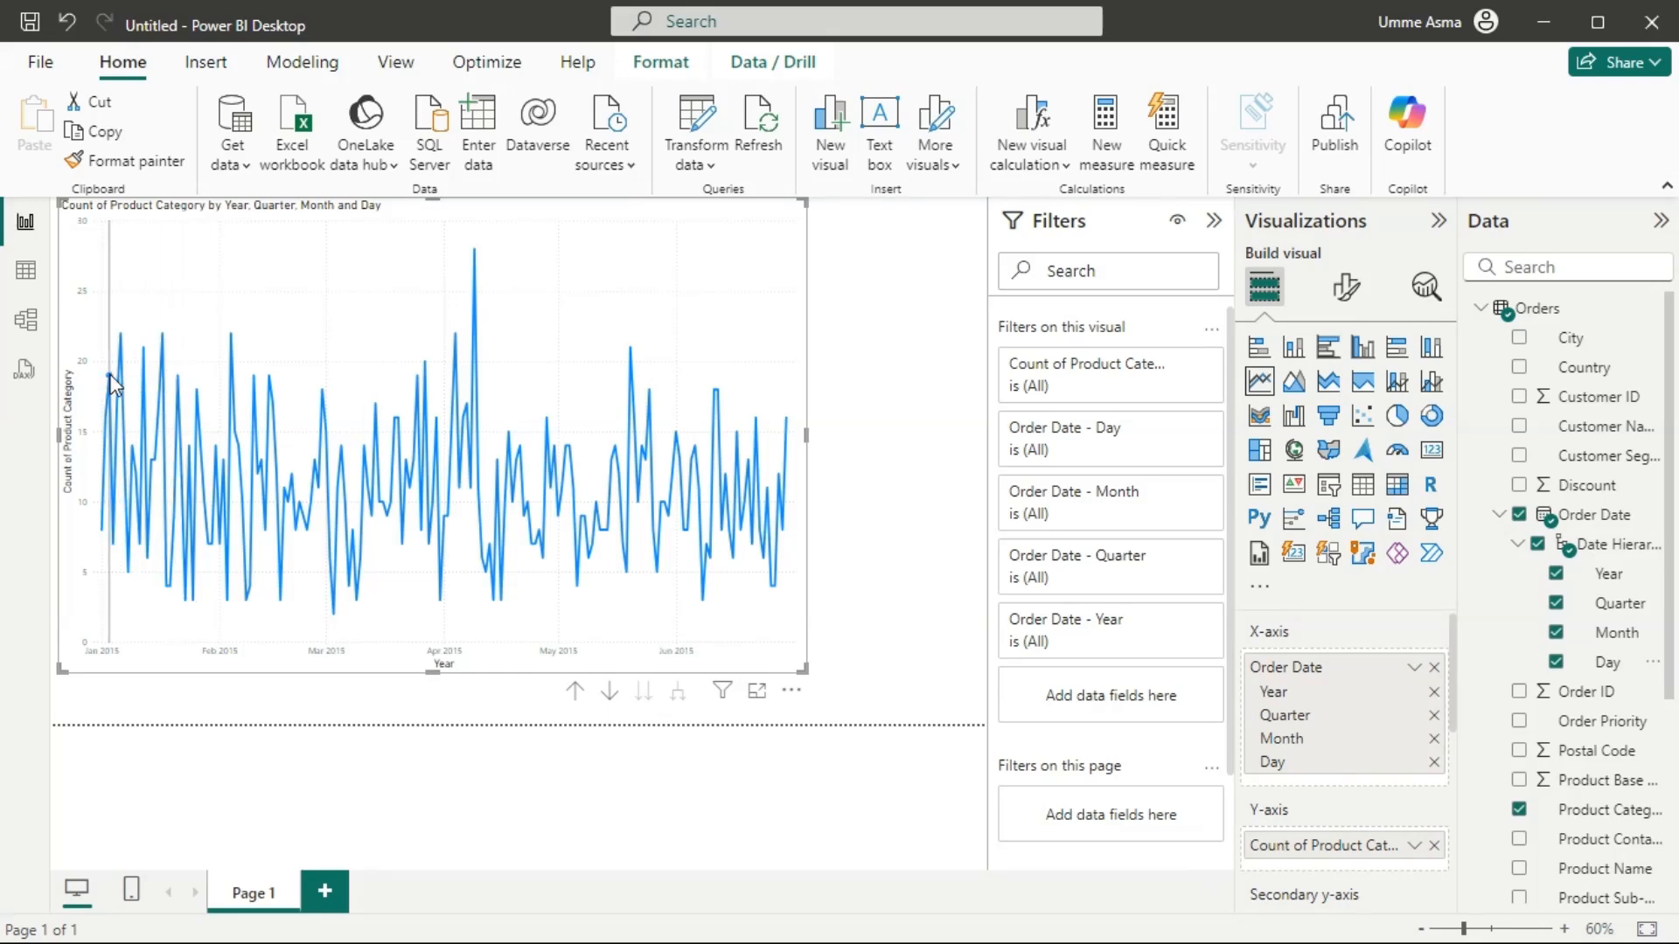
pyautogui.moveTo(111, 384)
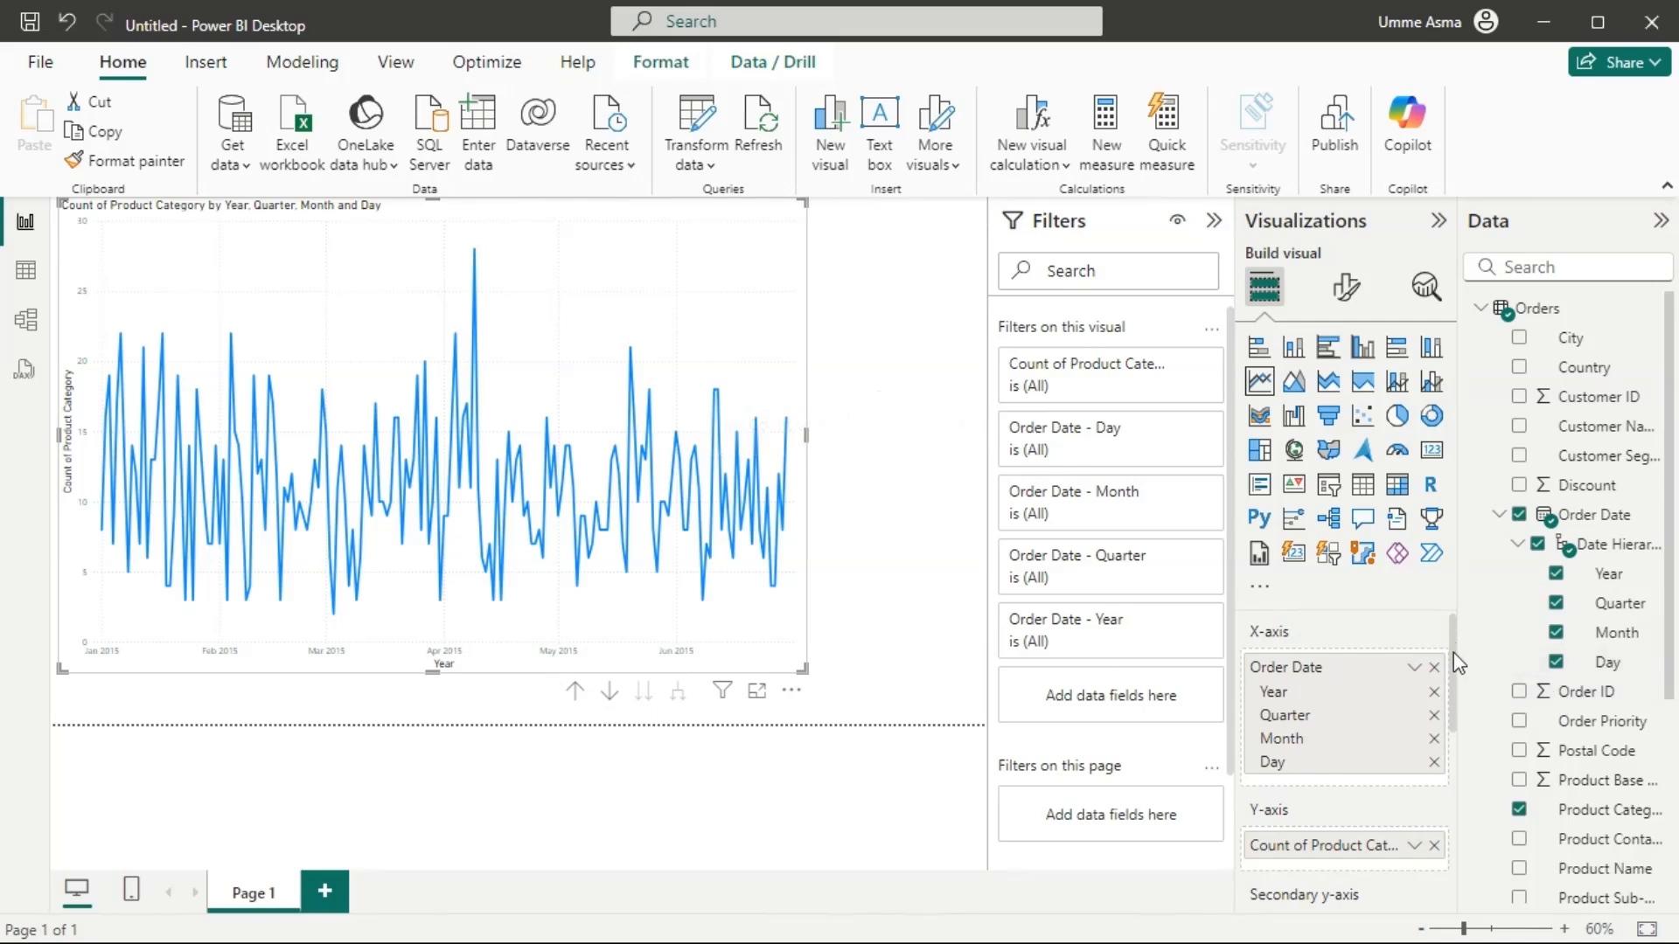
# Add Product Base Margin and Product Container to the line chart's secondary y-axis.
pyautogui.moveTo(1453, 654); pyautogui.dragTo(1455, 750)
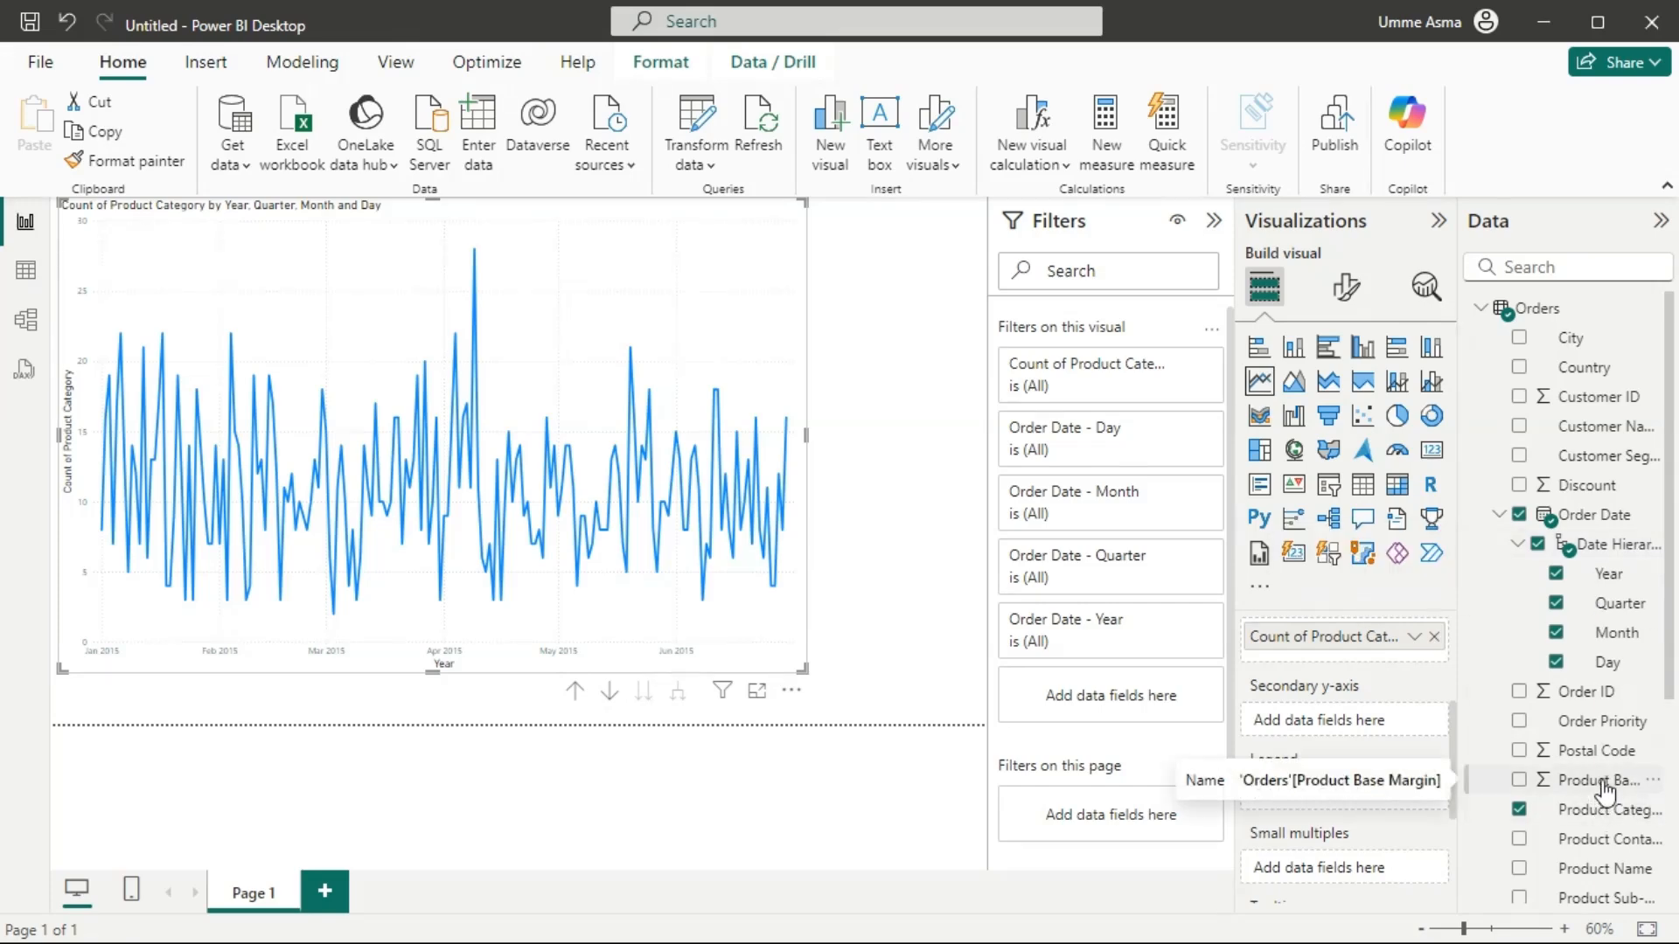
pyautogui.moveTo(1604, 790); pyautogui.dragTo(1369, 727)
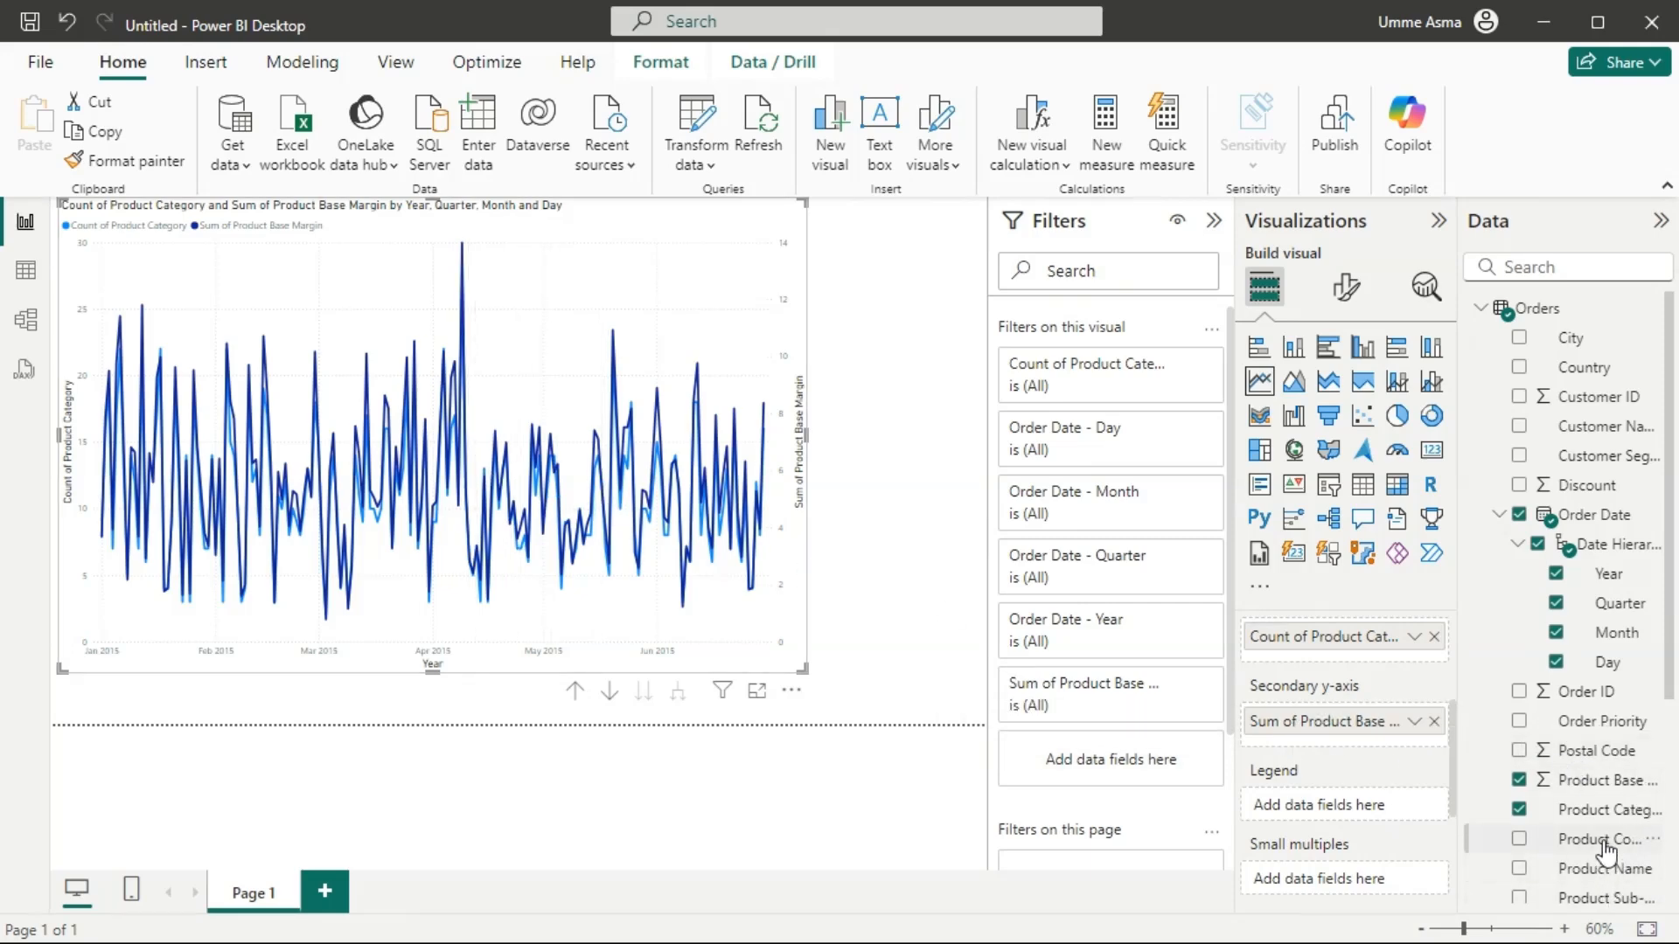
pyautogui.moveTo(1605, 849); pyautogui.dragTo(1409, 741)
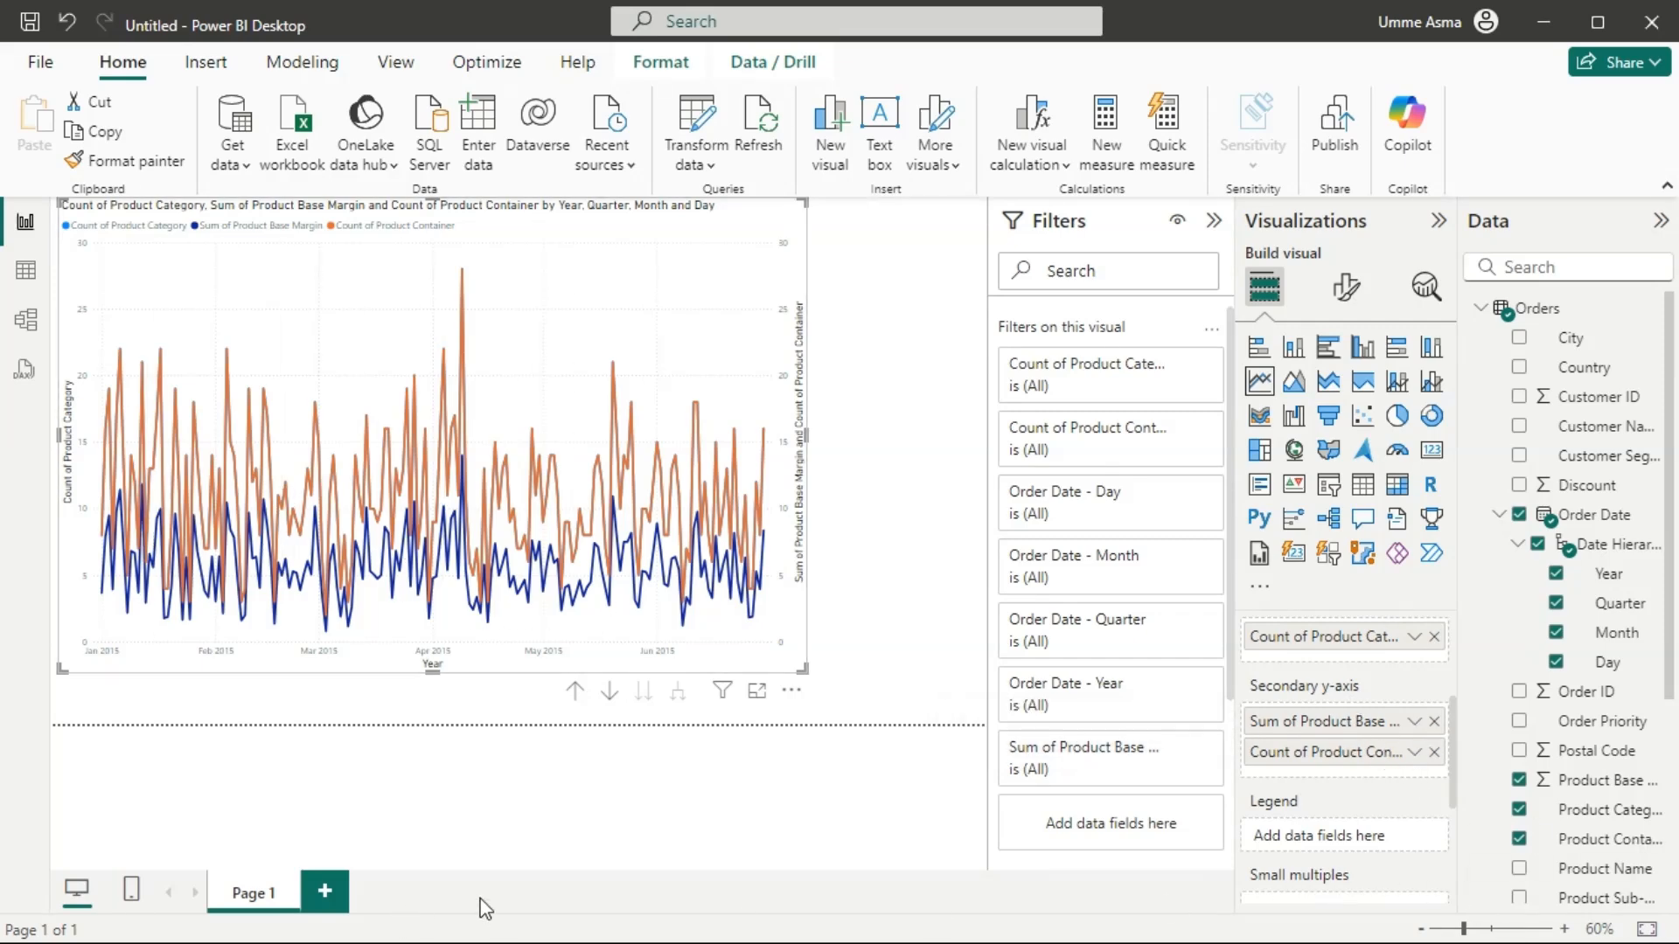
# Try to add the Region field to the line chart's legend.
pyautogui.scroll(-3, 1635, 691)
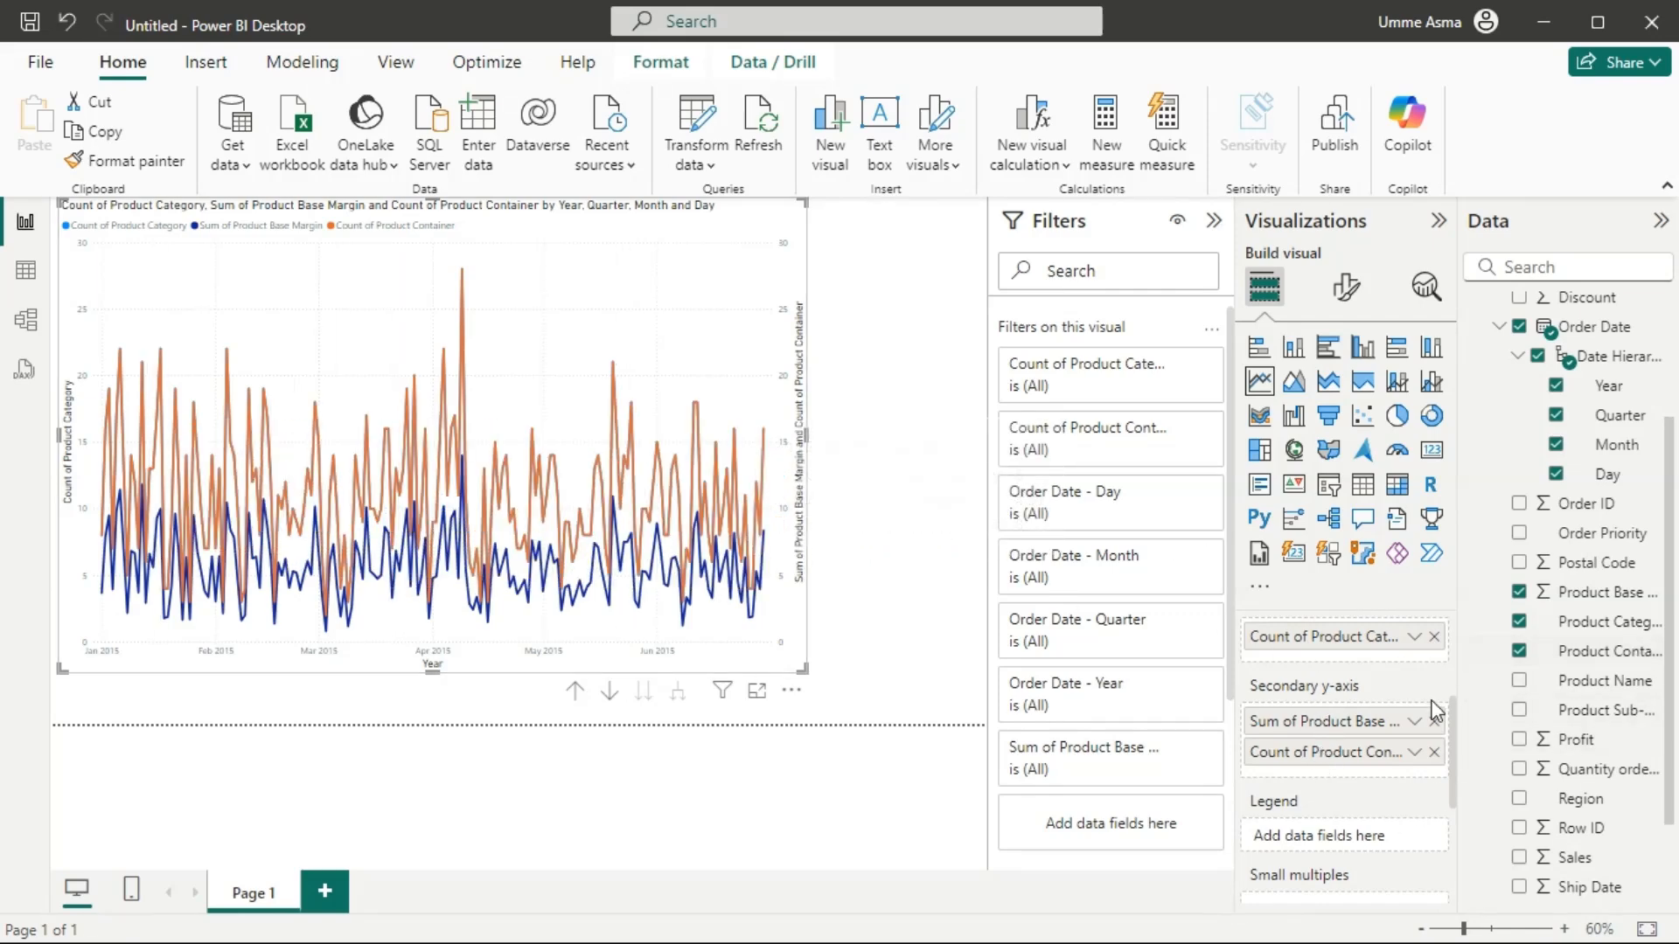
pyautogui.scroll(-3, 1455, 724)
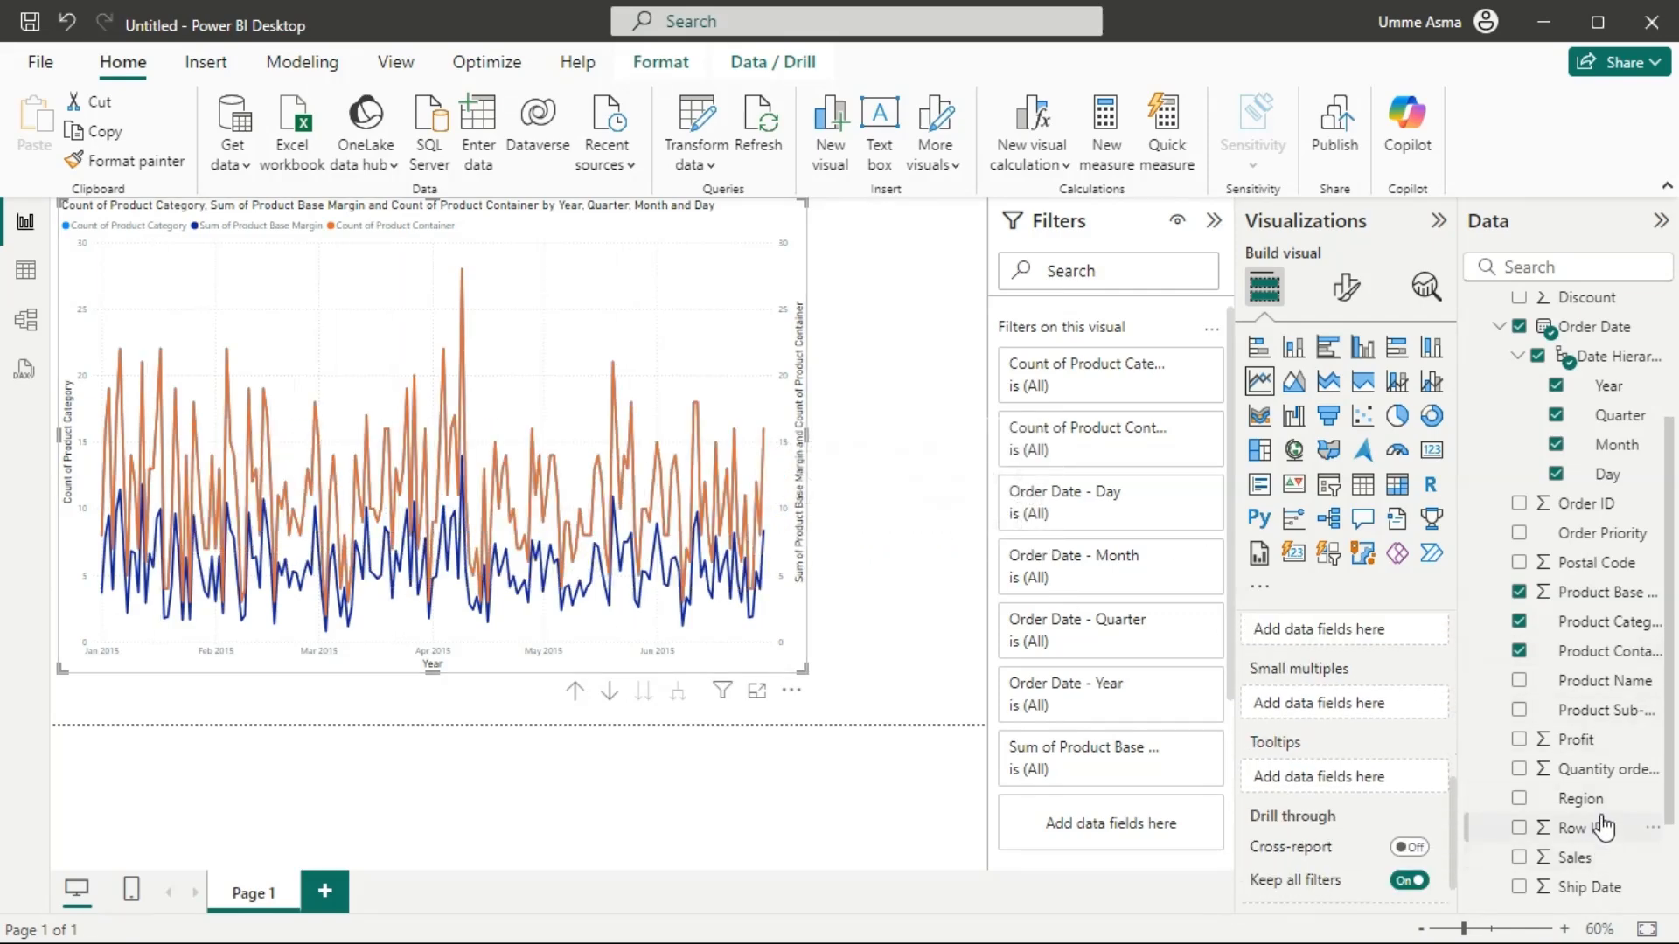
pyautogui.moveTo(1586, 802); pyautogui.dragTo(1400, 789)
pyautogui.scroll(3, 1455, 787)
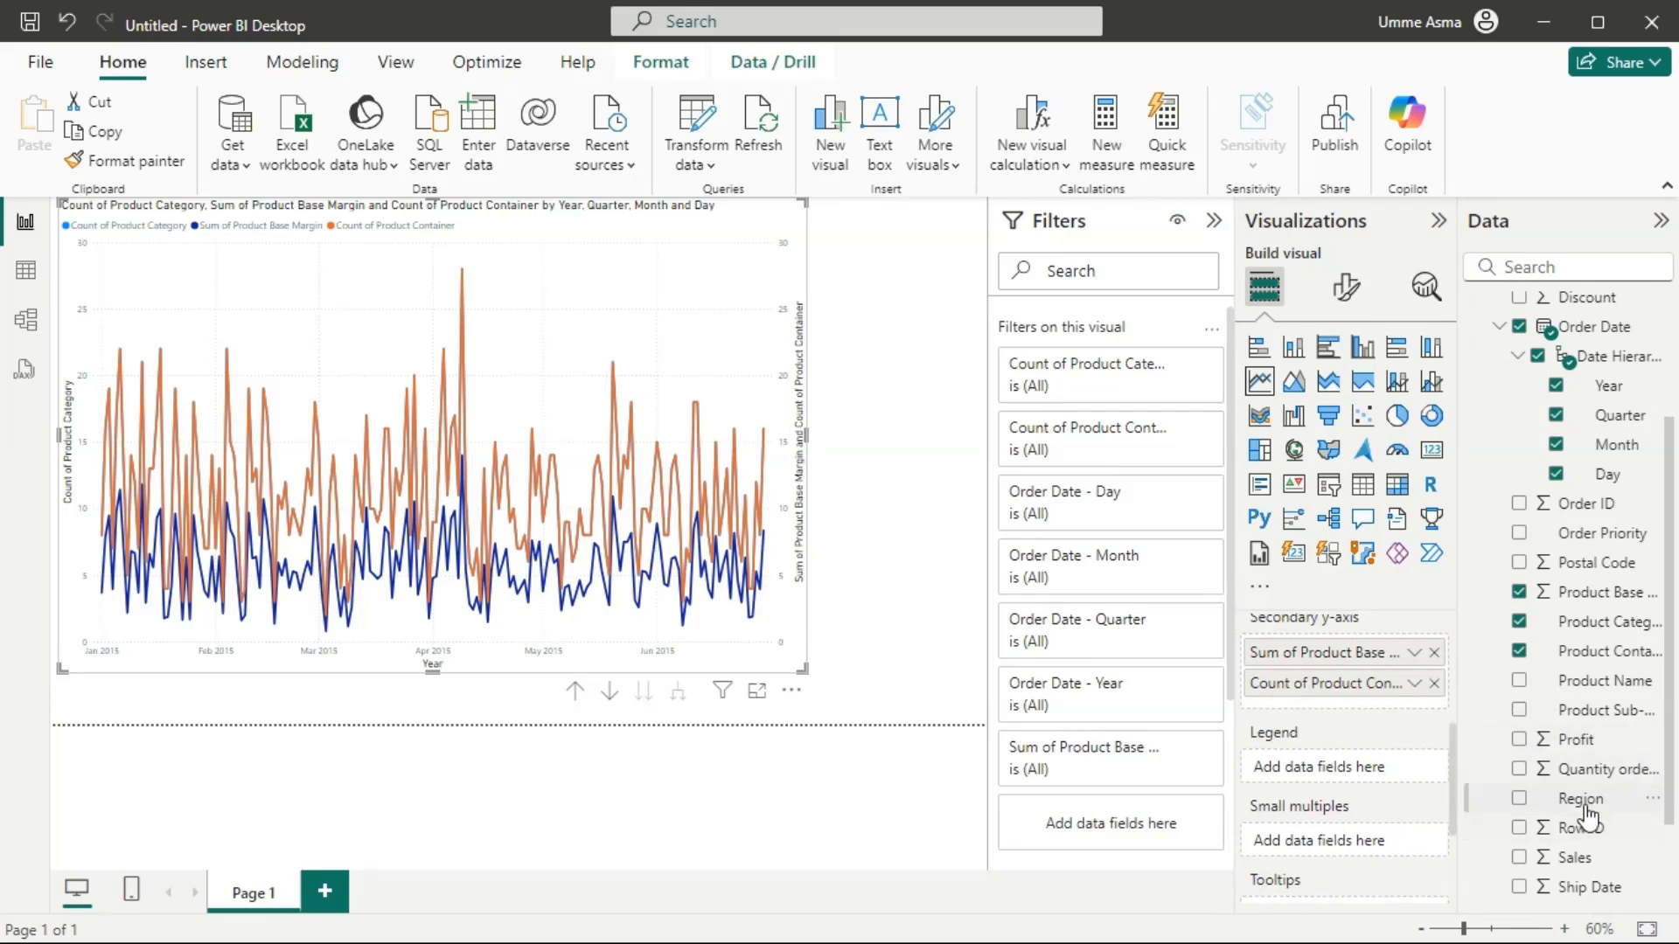
pyautogui.moveTo(1582, 798); pyautogui.dragTo(1375, 777)
# Enlarge the line chart to the full page width and convert it to an area chart.
pyautogui.moveTo(865, 688); pyautogui.dragTo(983, 698)
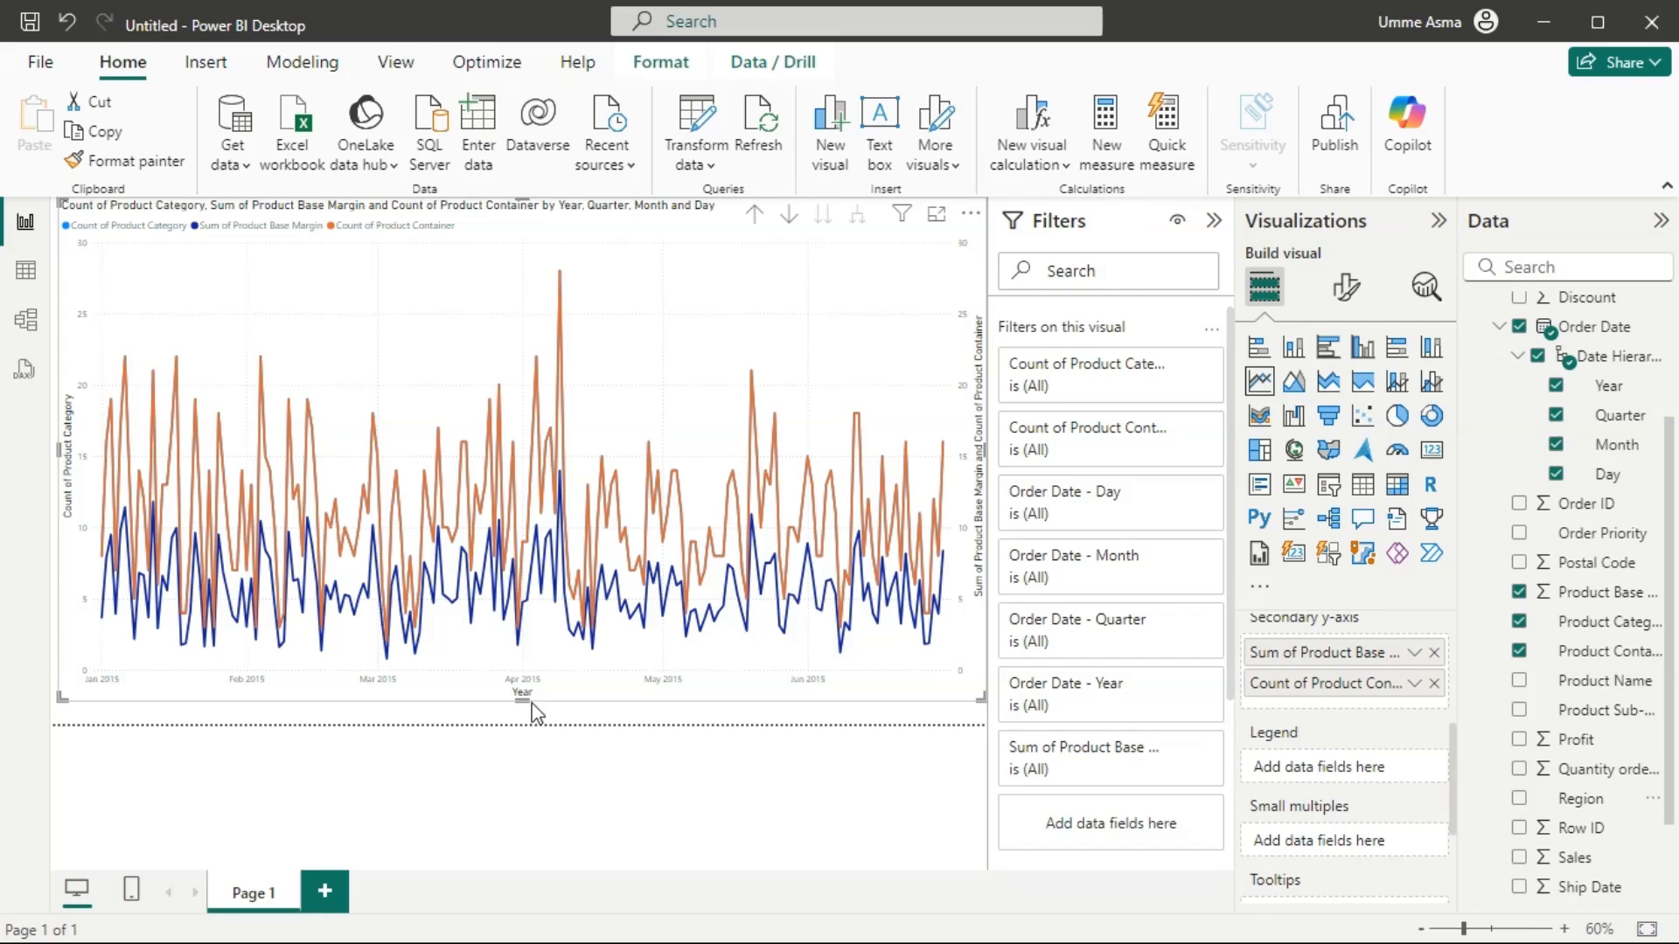
pyautogui.click(1296, 383)
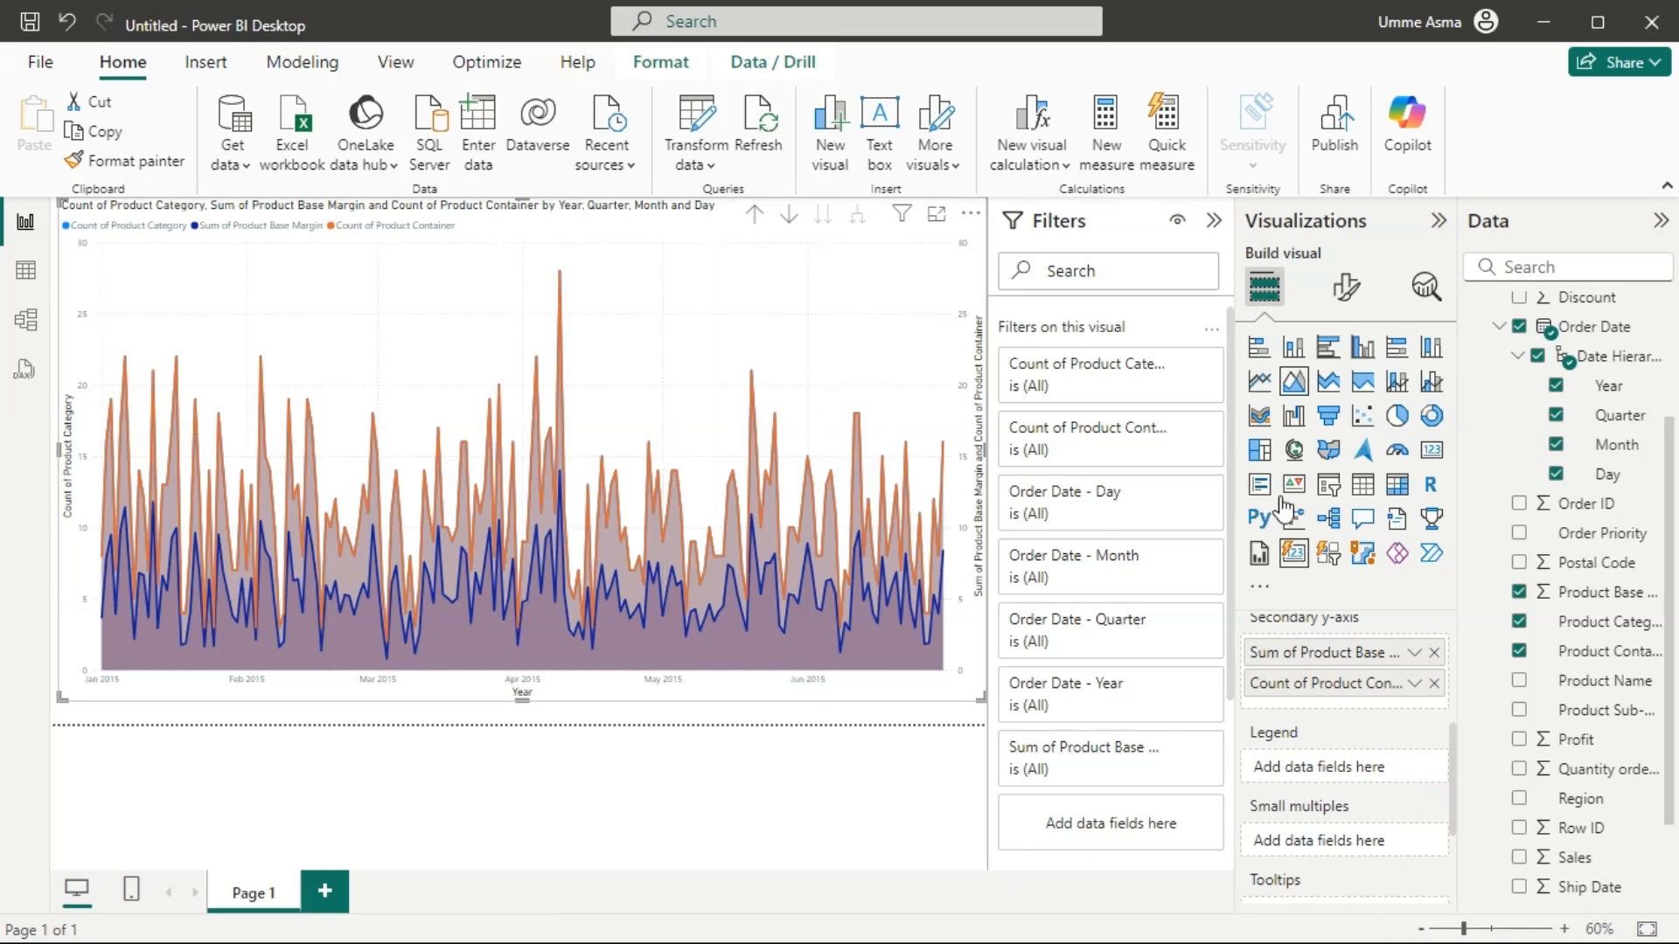
# Clear both fields from the secondary y-axis and split the area chart by Region through the legend.
pyautogui.click(1434, 653)
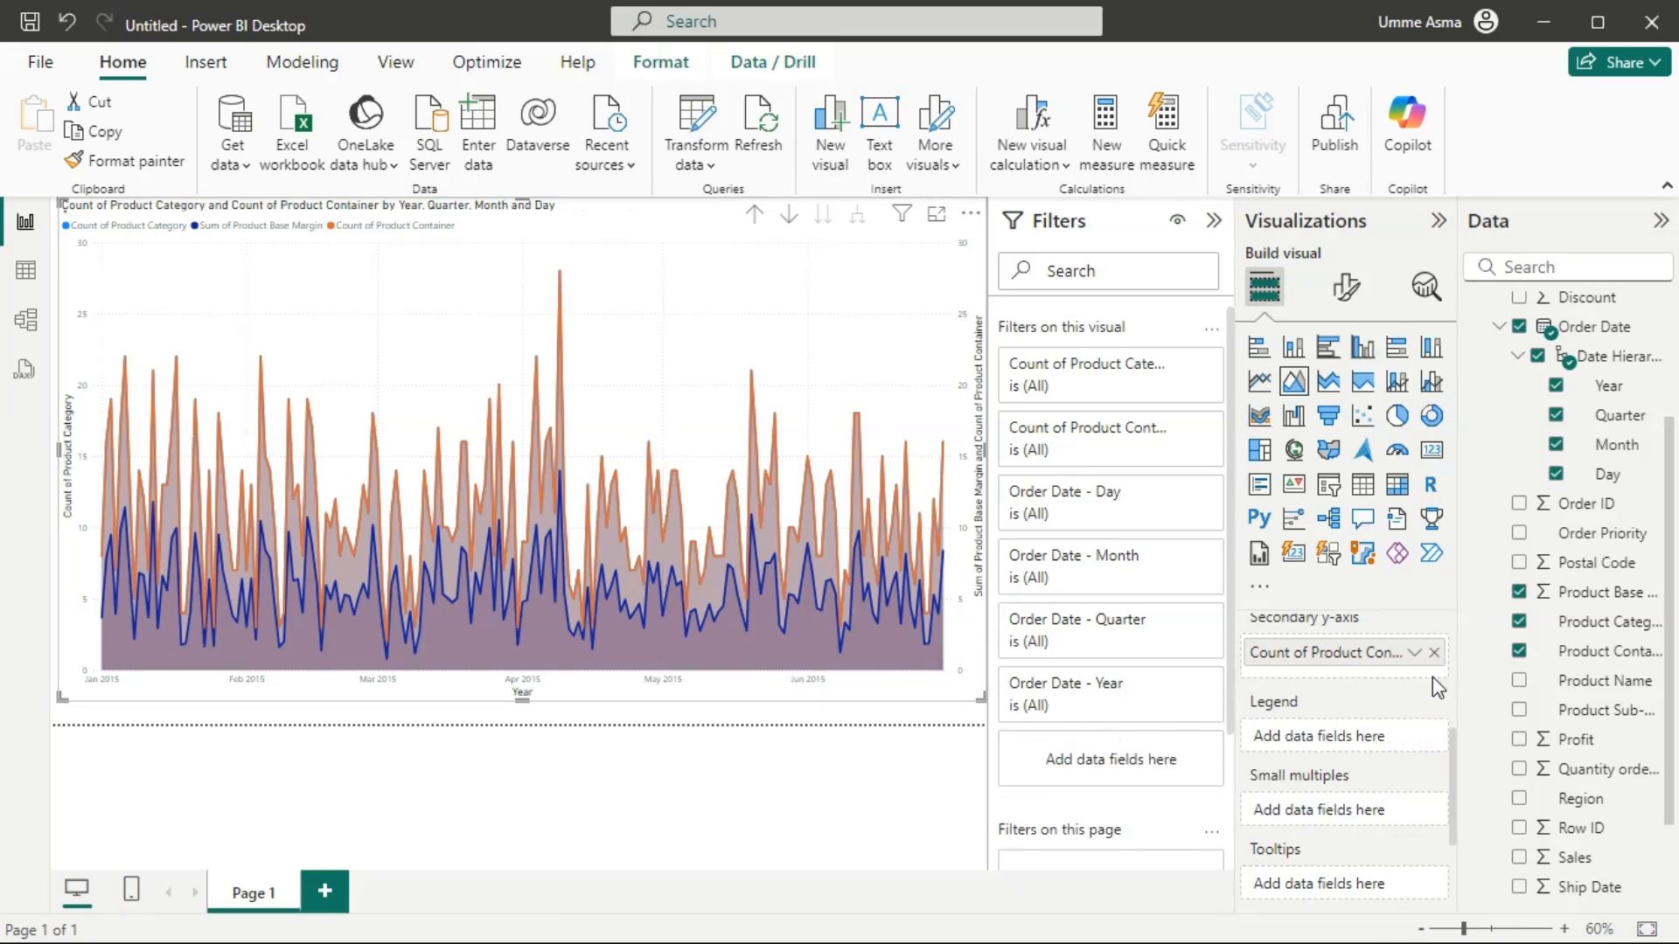
pyautogui.click(1434, 653)
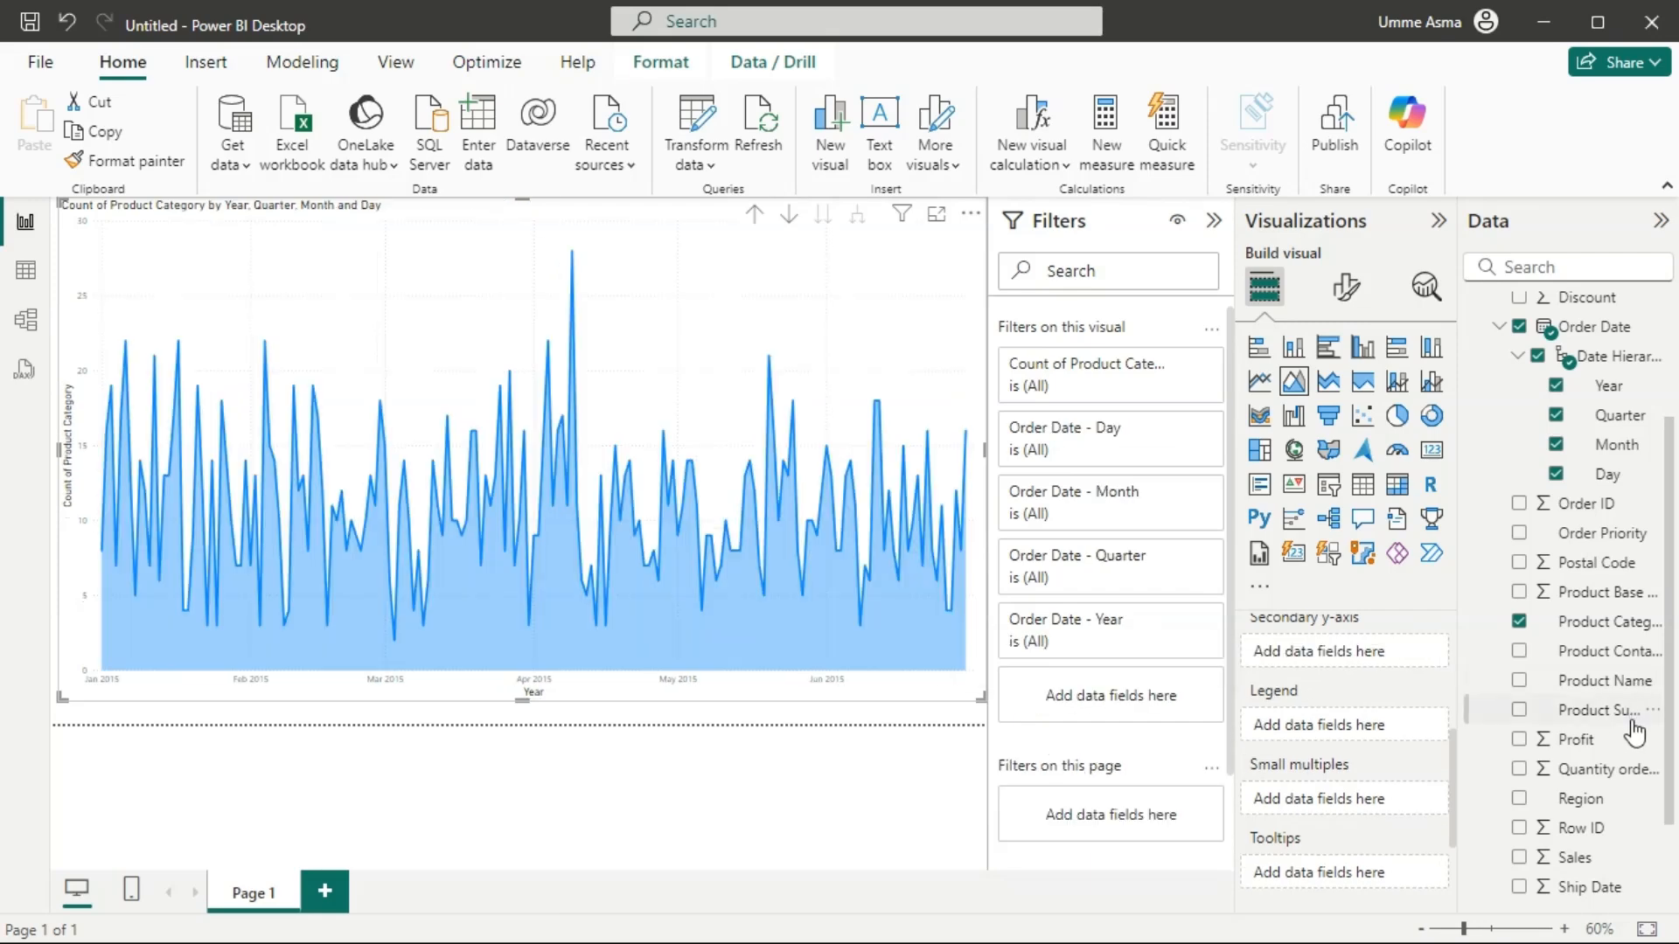
pyautogui.moveTo(1581, 798); pyautogui.dragTo(1356, 739)
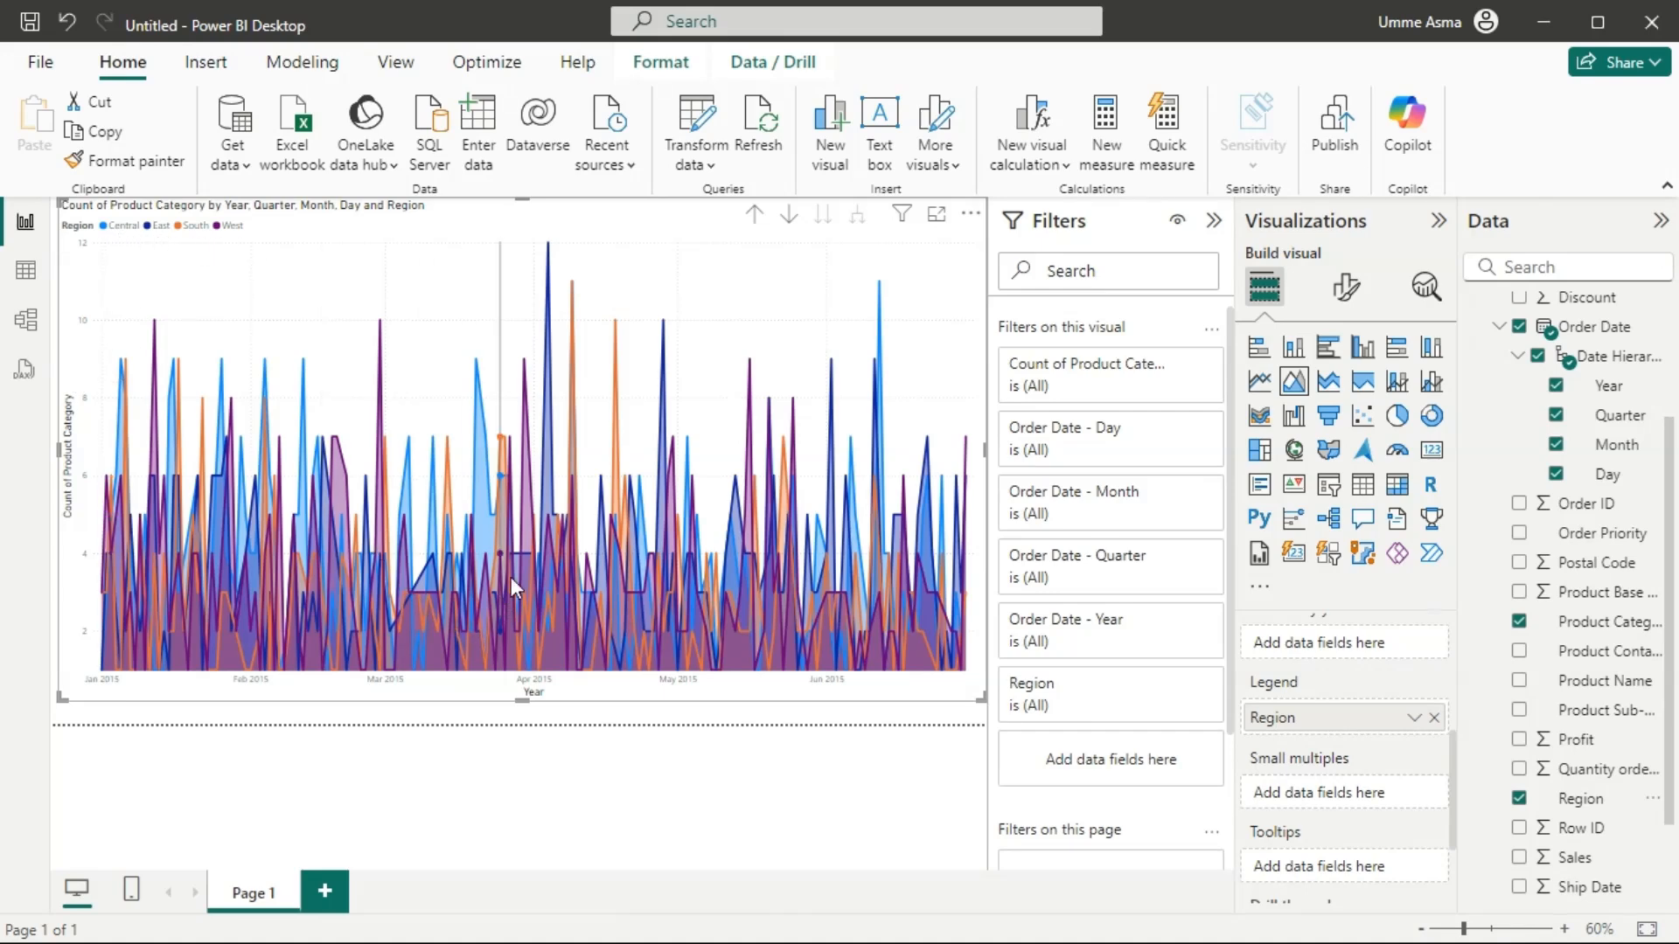
pyautogui.moveTo(820, 510)
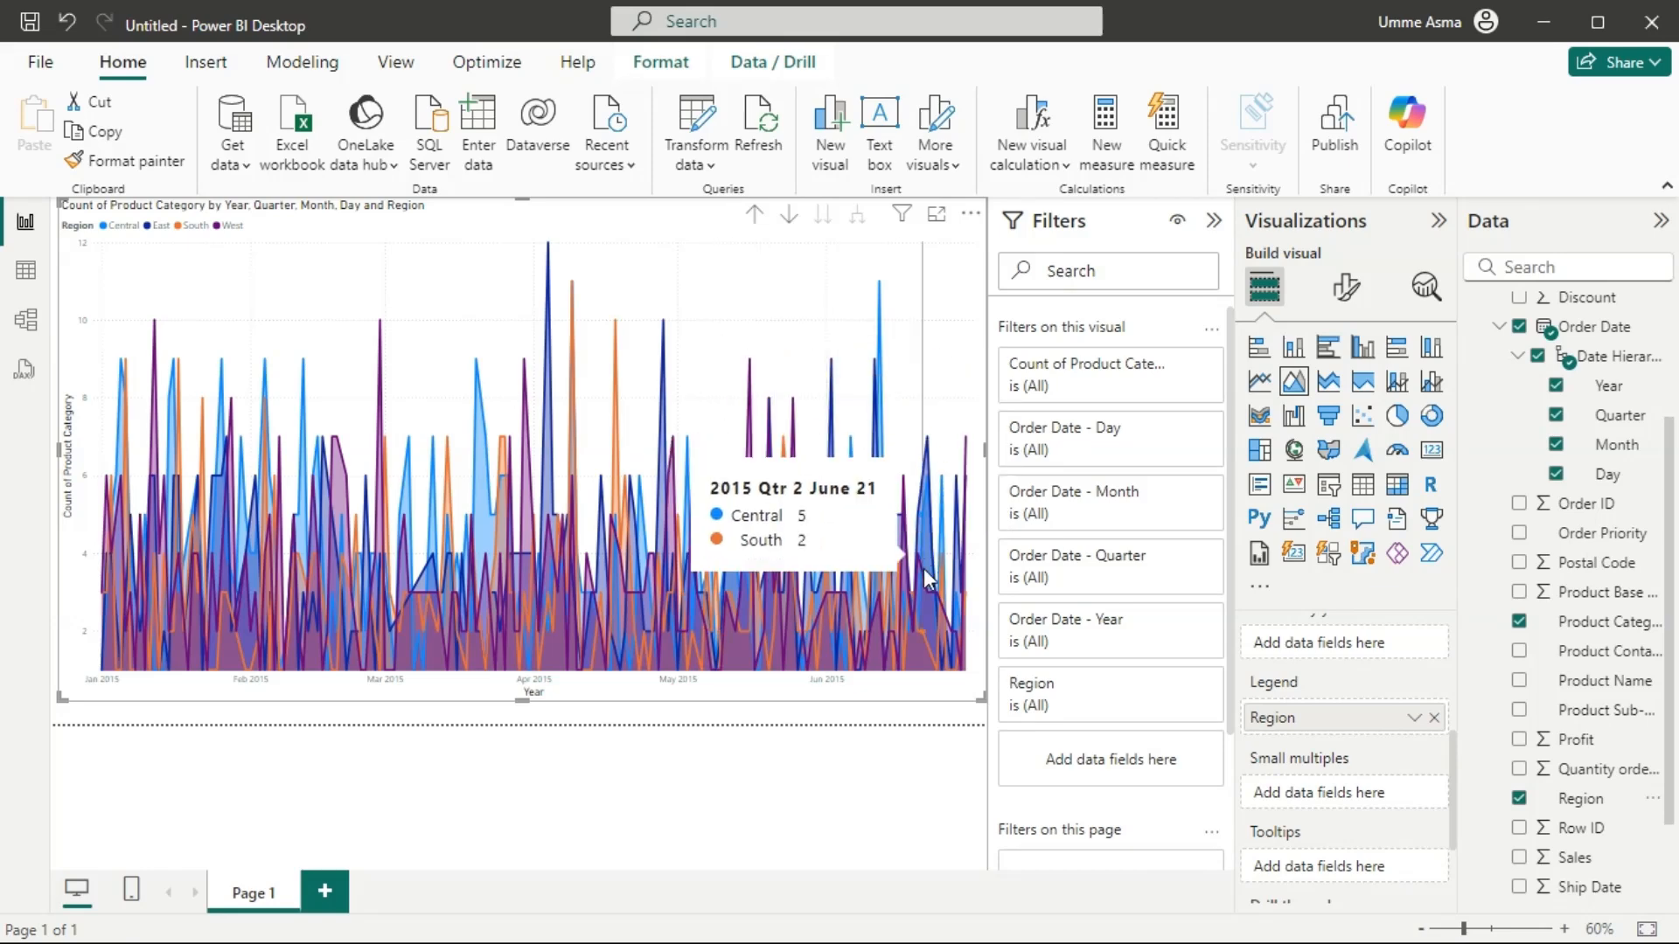
# Drill the area chart up to the Year level, and switch drill-down mode on and off again.
pyautogui.click(753, 218)
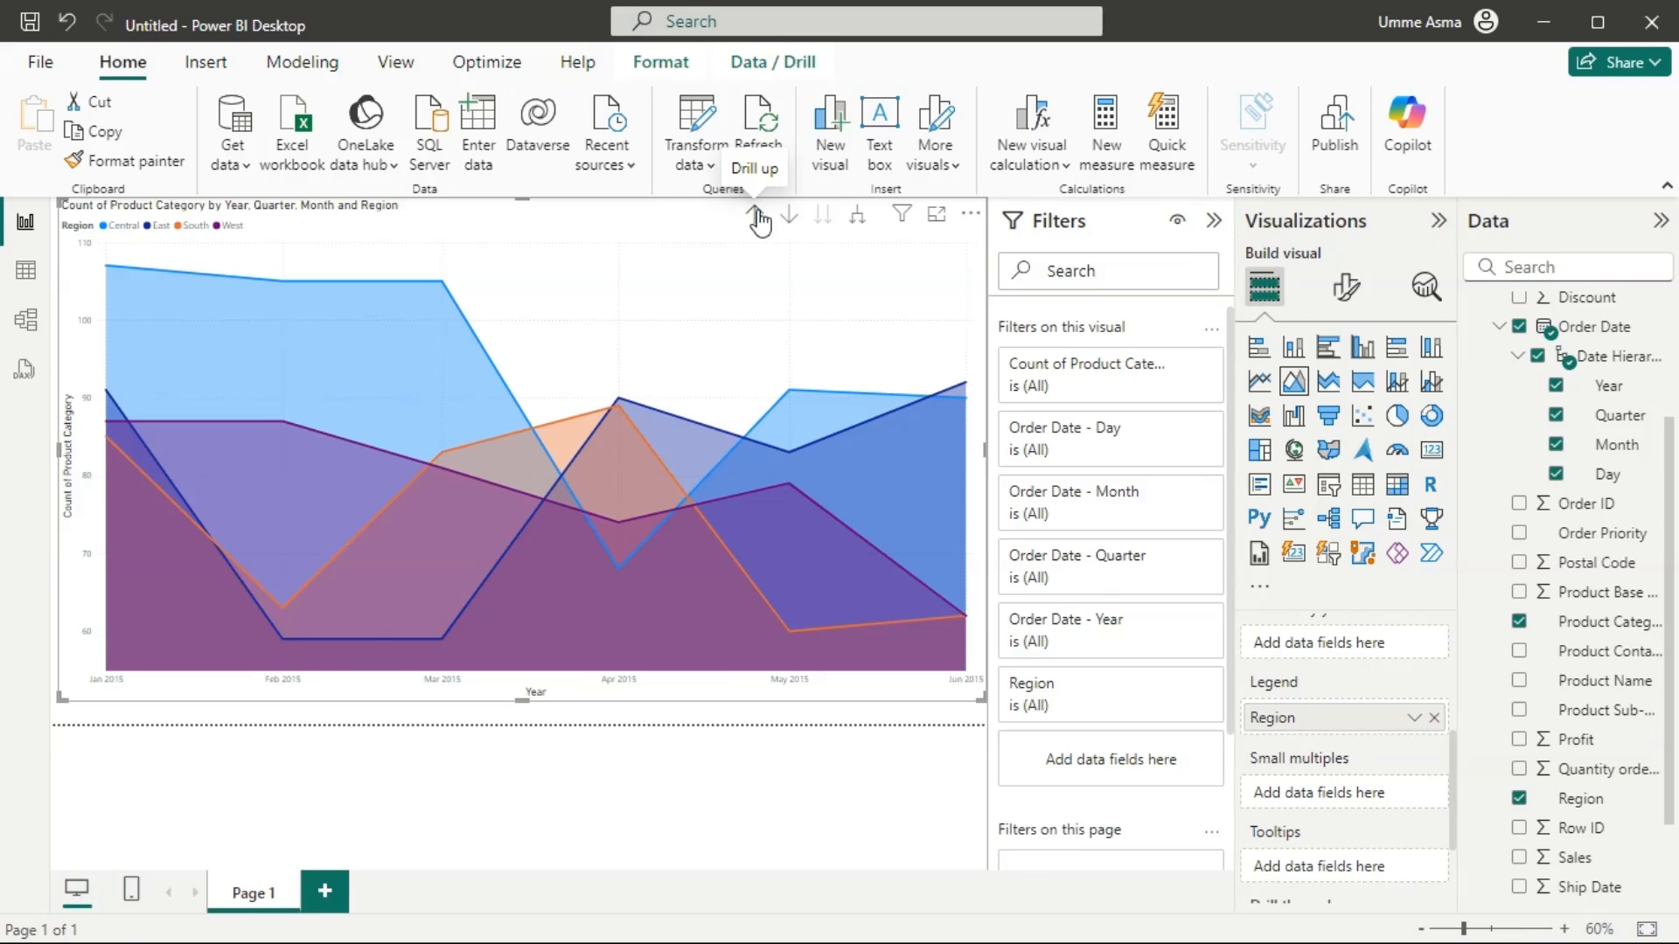
pyautogui.click(788, 215)
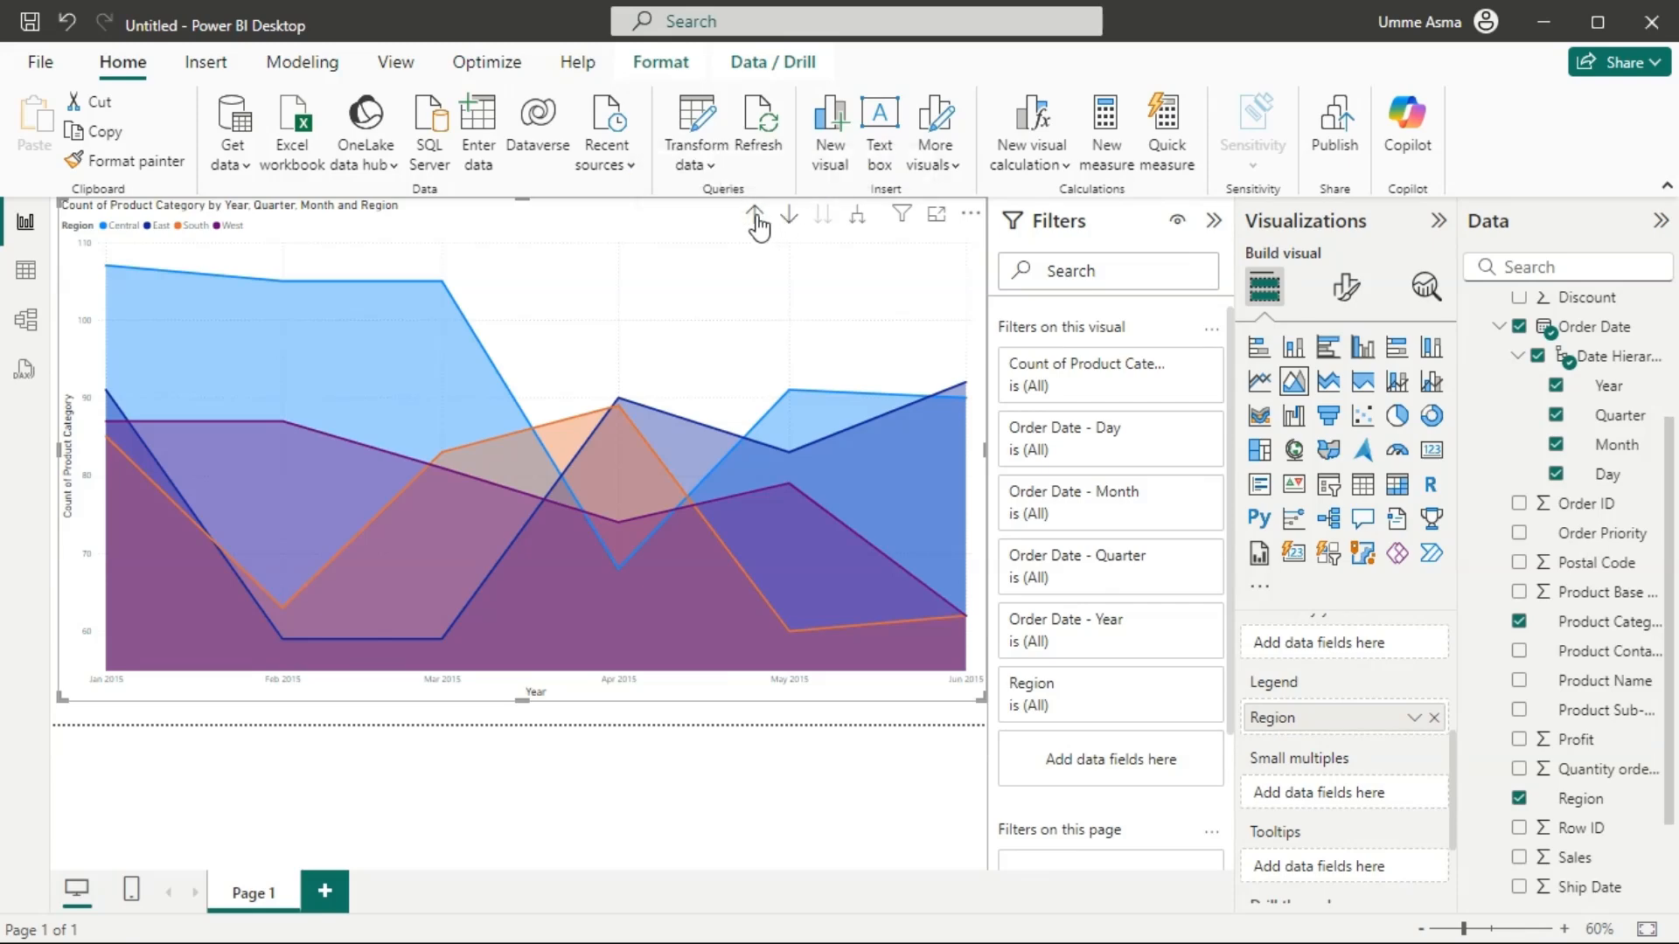
pyautogui.click(753, 217)
pyautogui.click(756, 218)
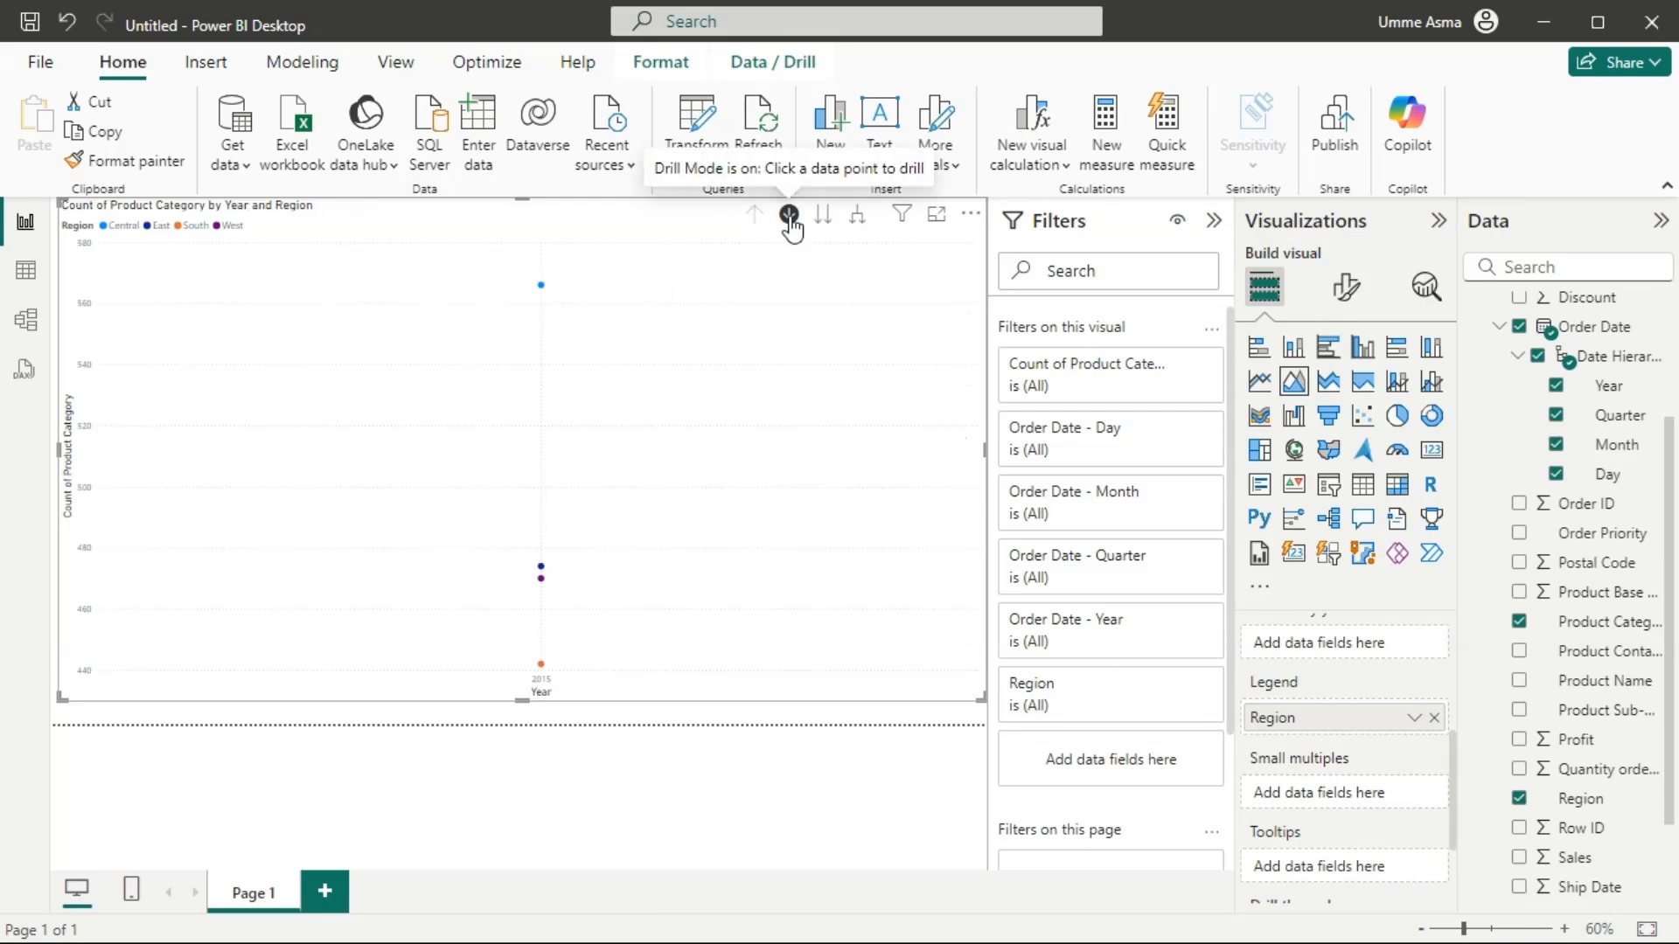
pyautogui.click(789, 218)
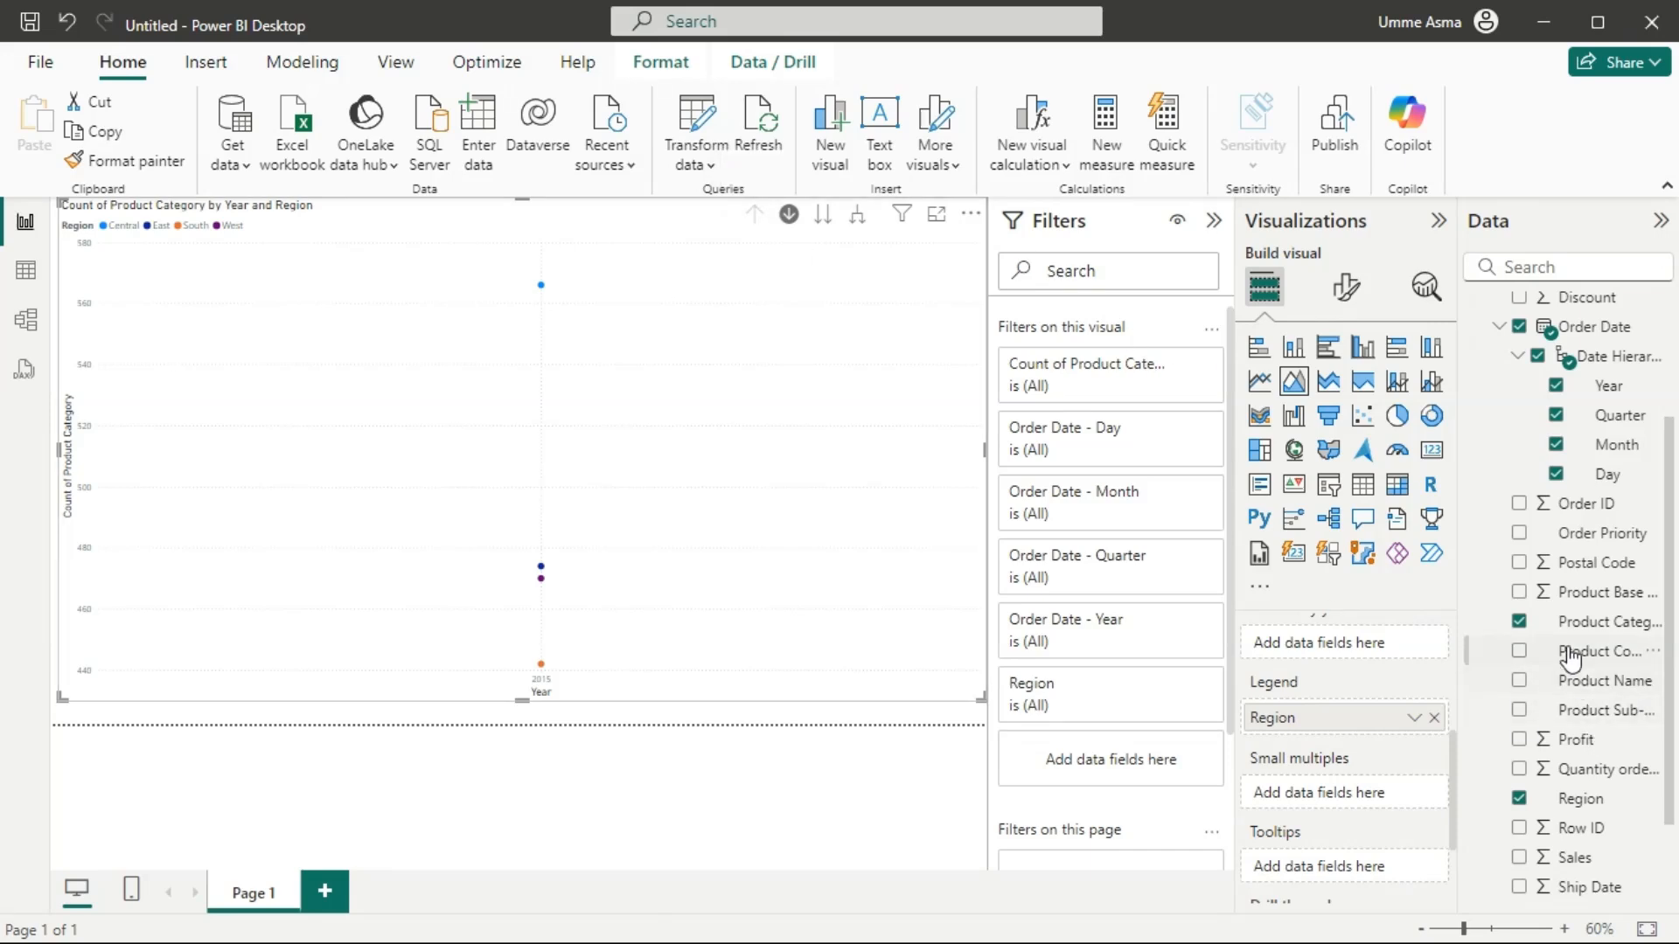
pyautogui.scroll(2, 1303, 726)
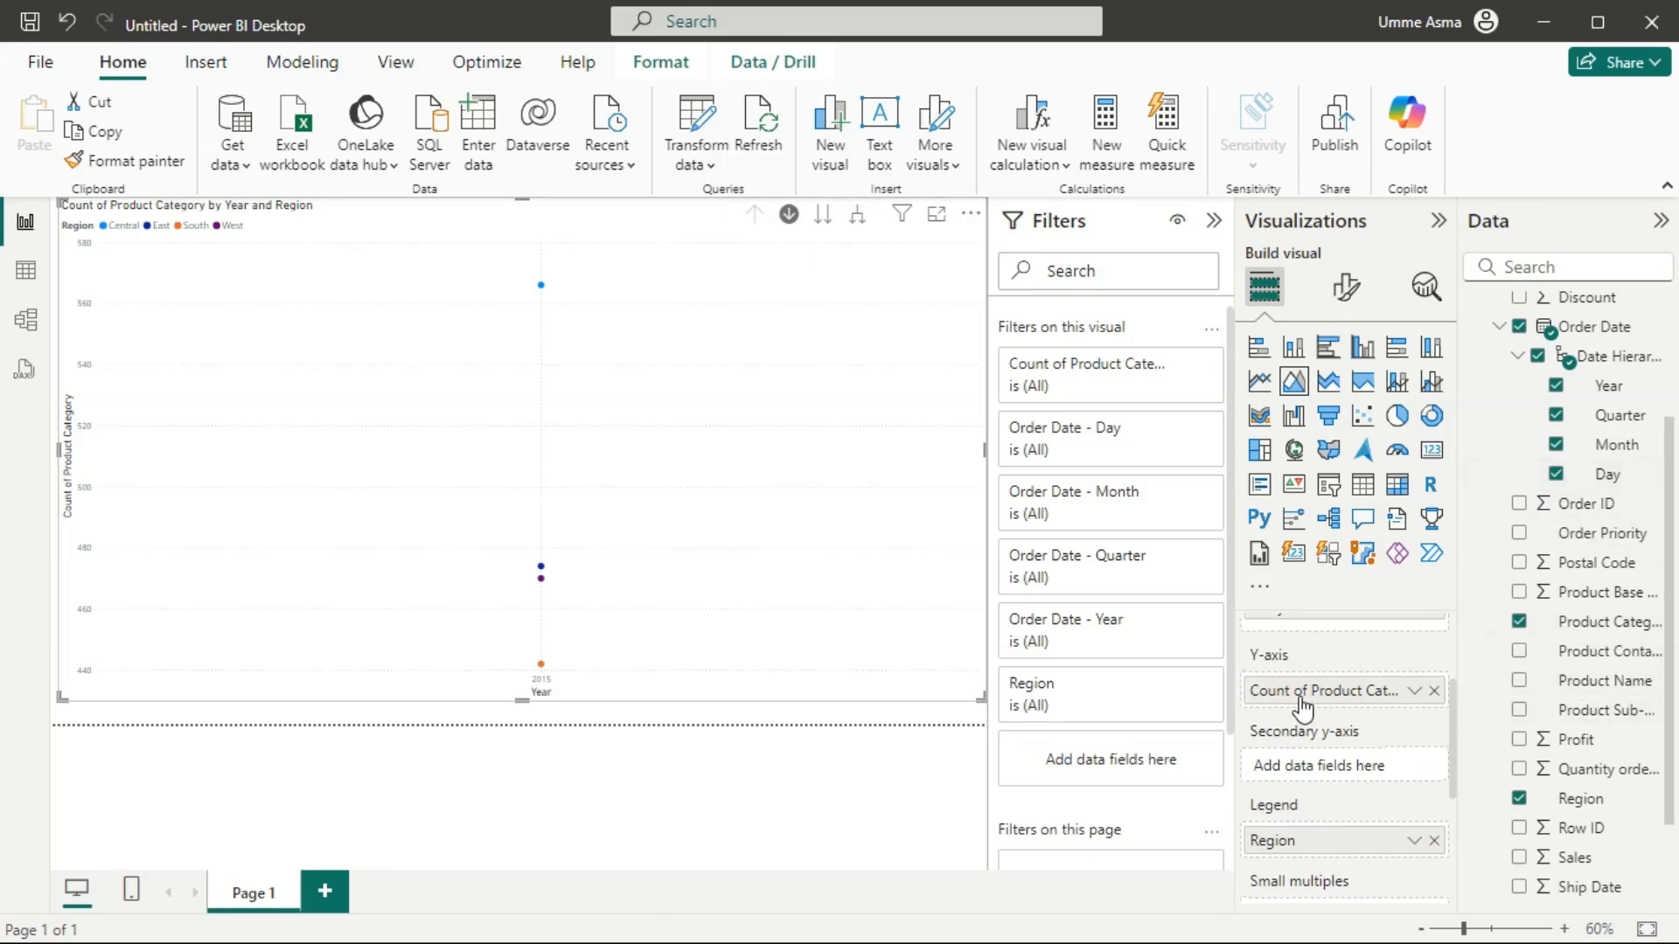
pyautogui.click(789, 215)
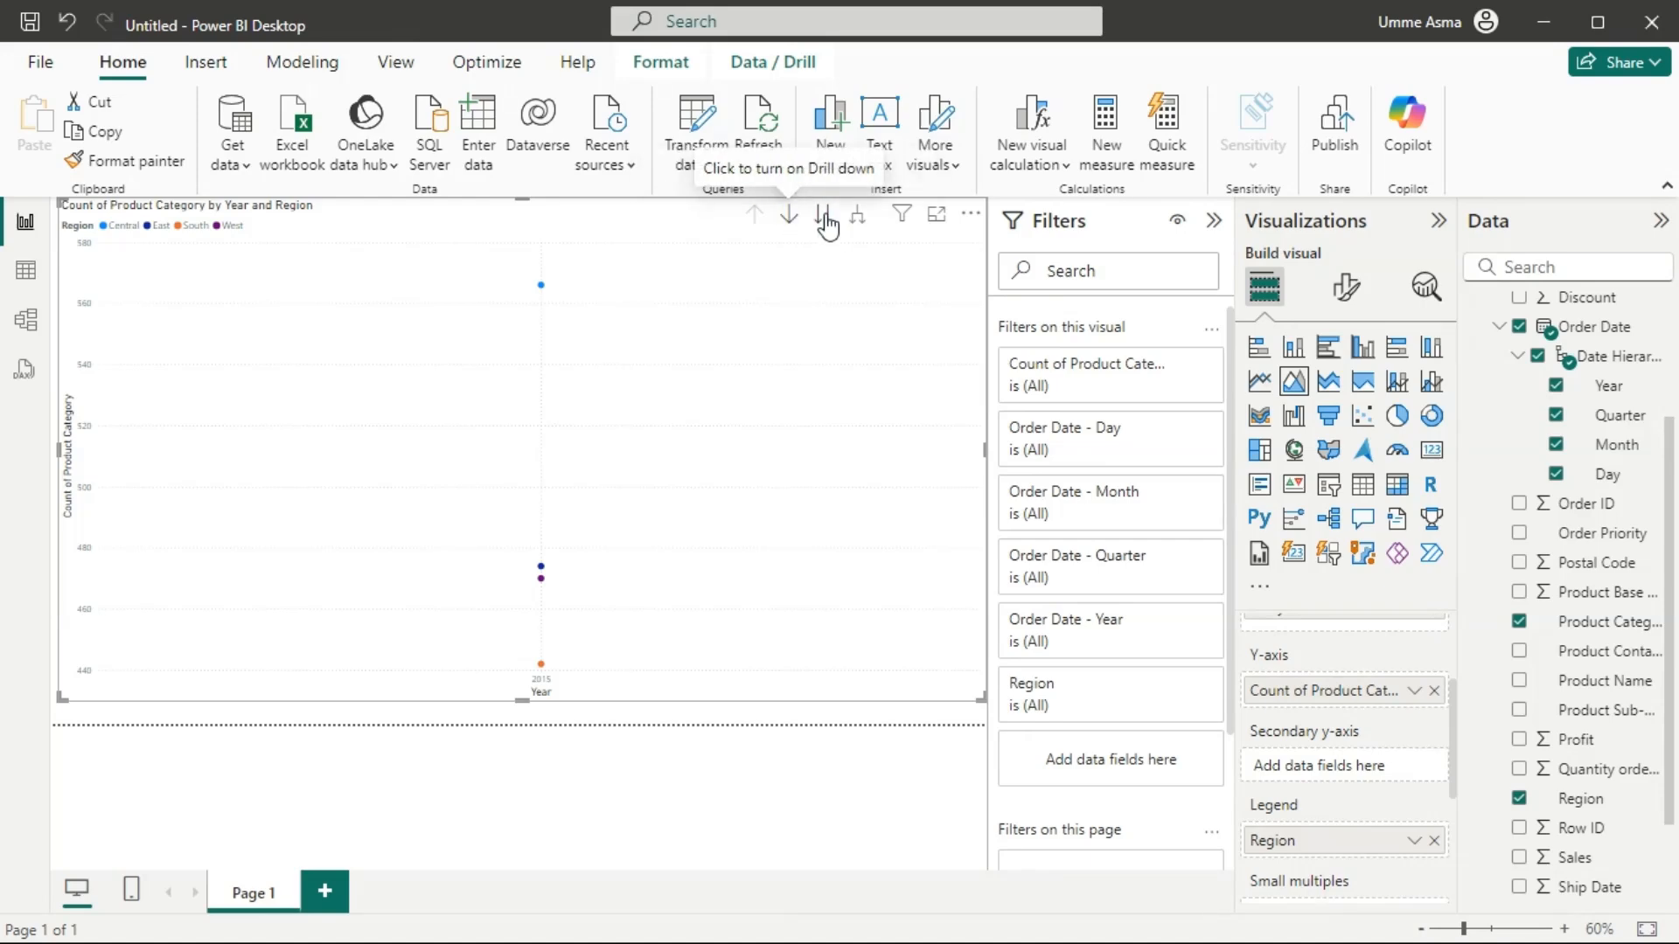
# Take the whole area chart down the date hierarchy level by level to Day, and inspect the regional values for one day.
pyautogui.click(823, 217)
pyautogui.click(825, 218)
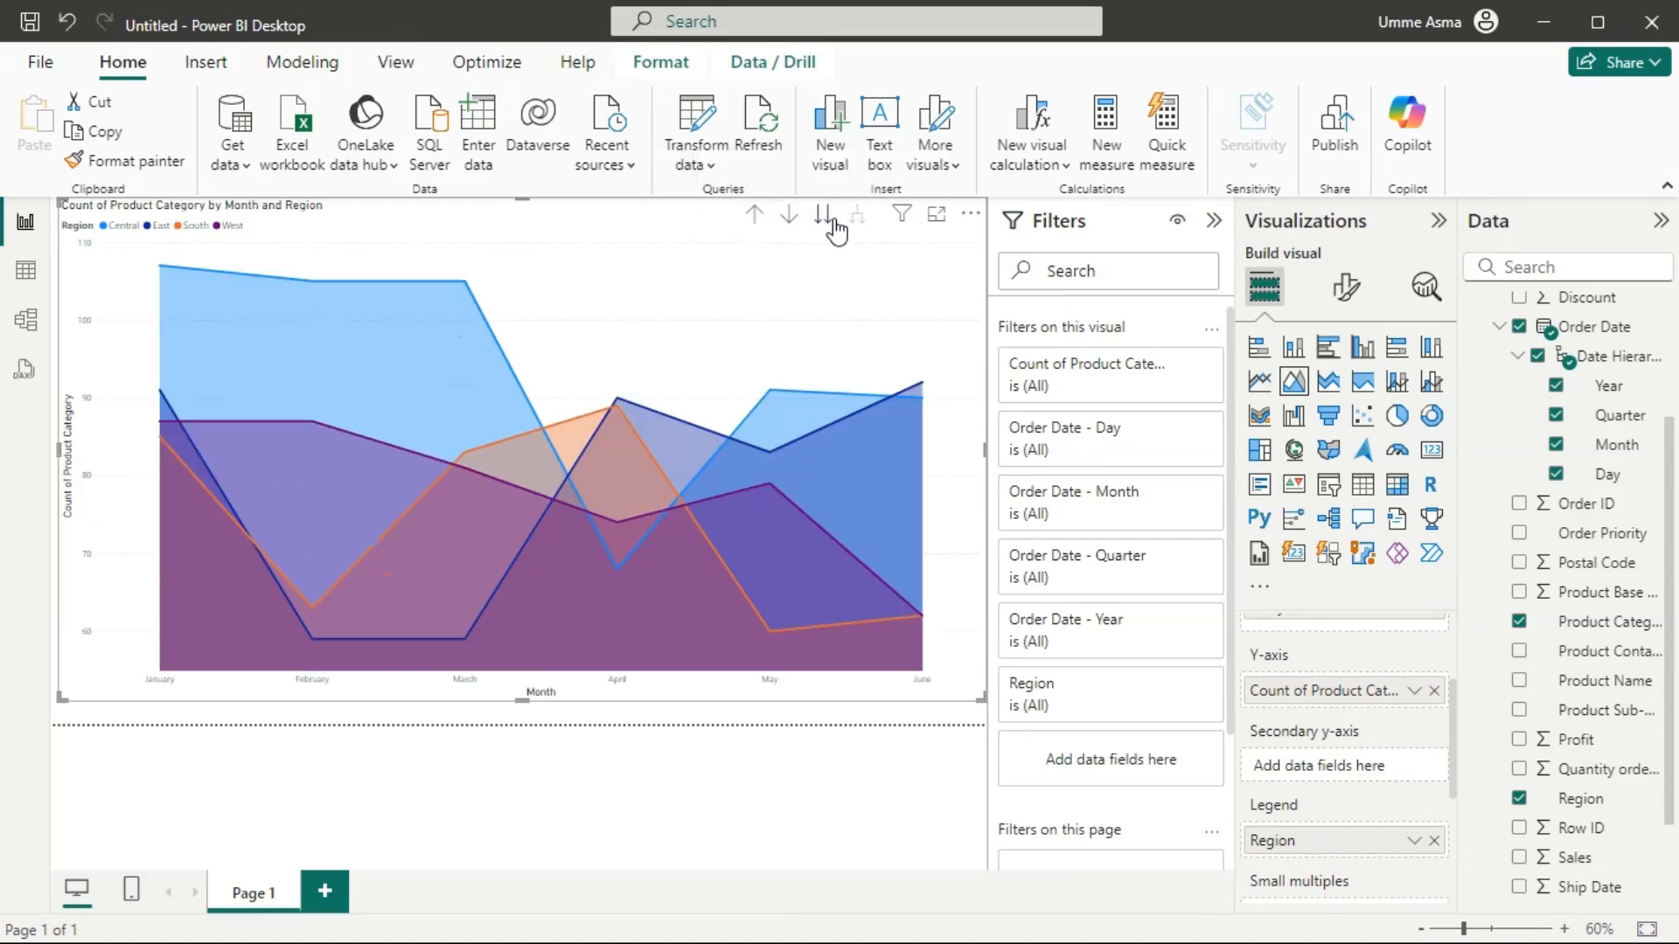
pyautogui.click(823, 219)
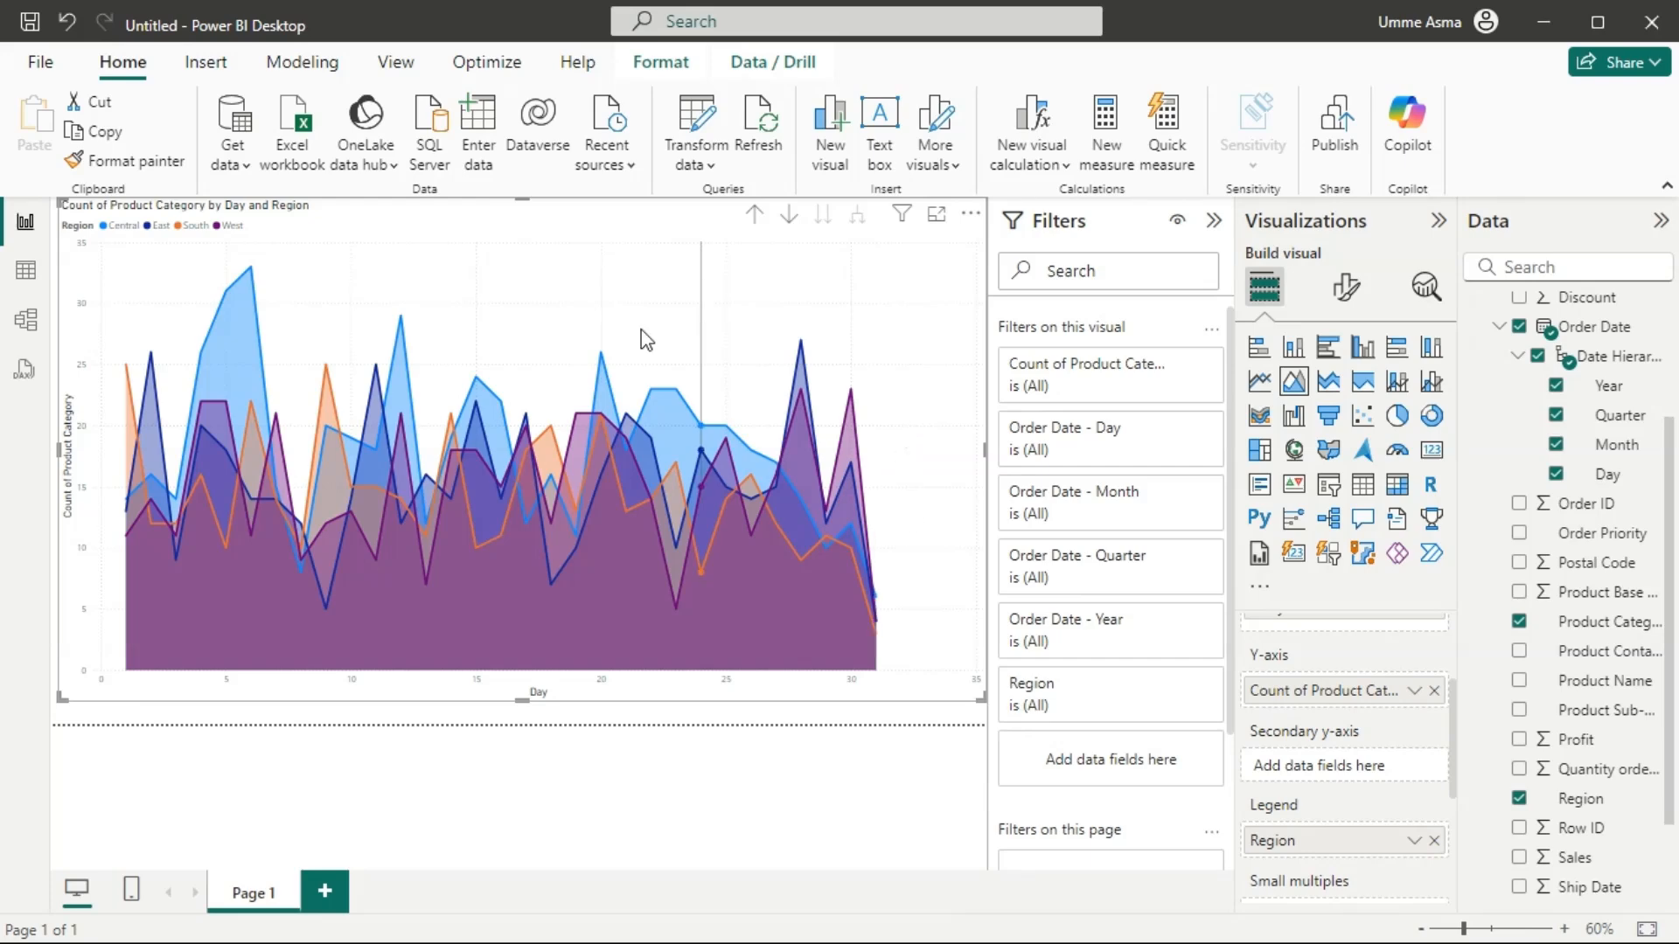
pyautogui.moveTo(581, 426)
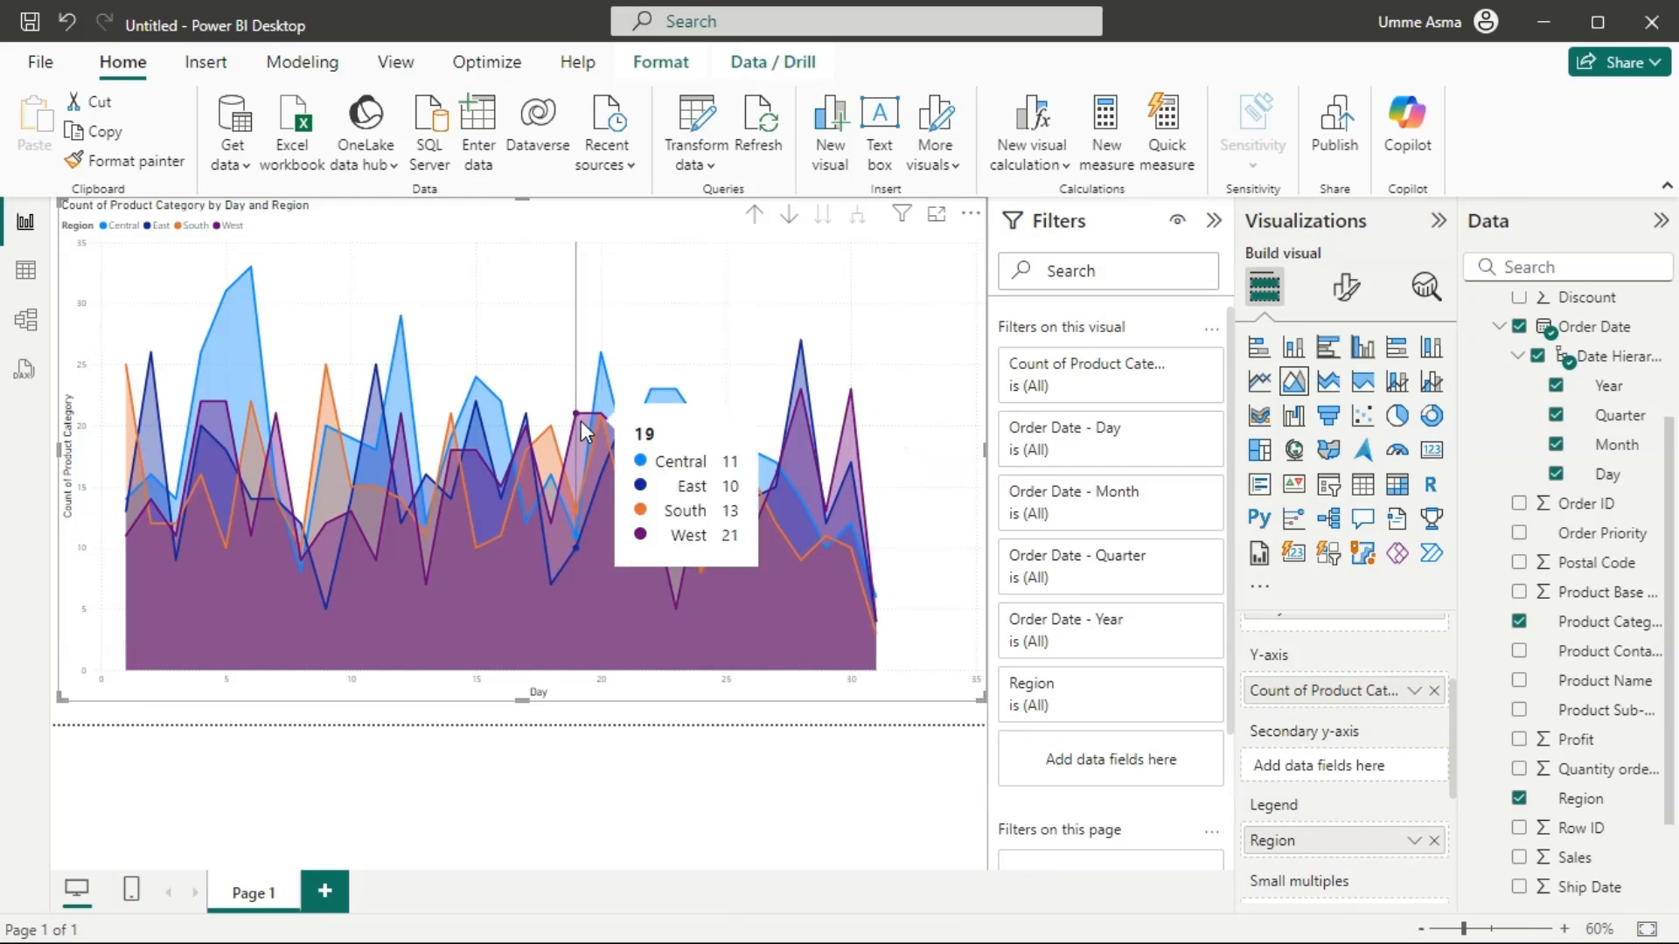